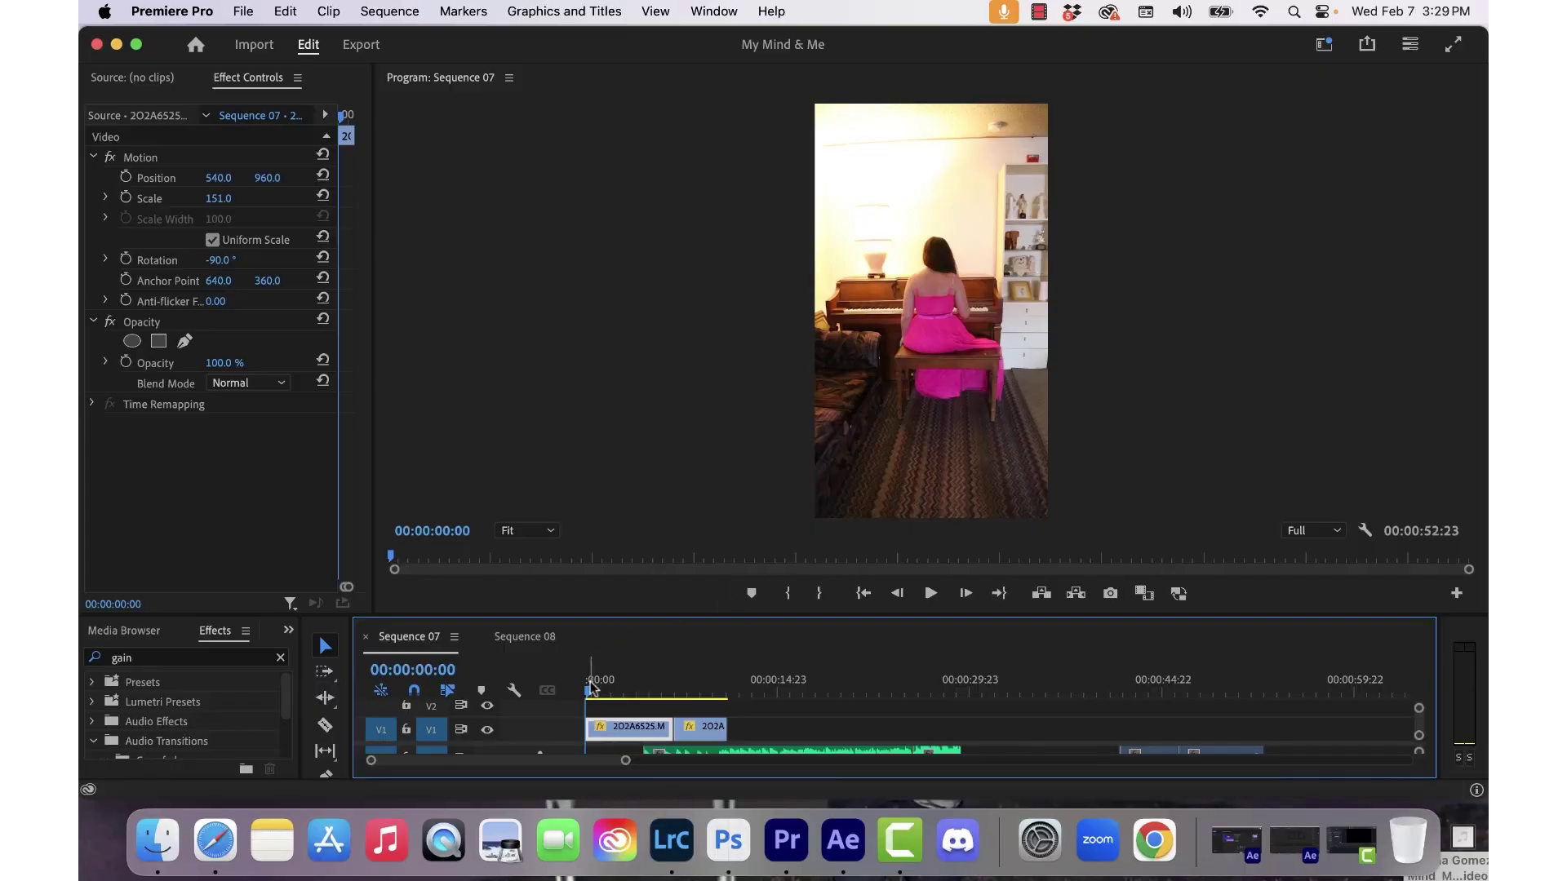
Export the first frame of Sequence 07 as a JPEG still to the Desktop.
drag(591, 692, 604, 692)
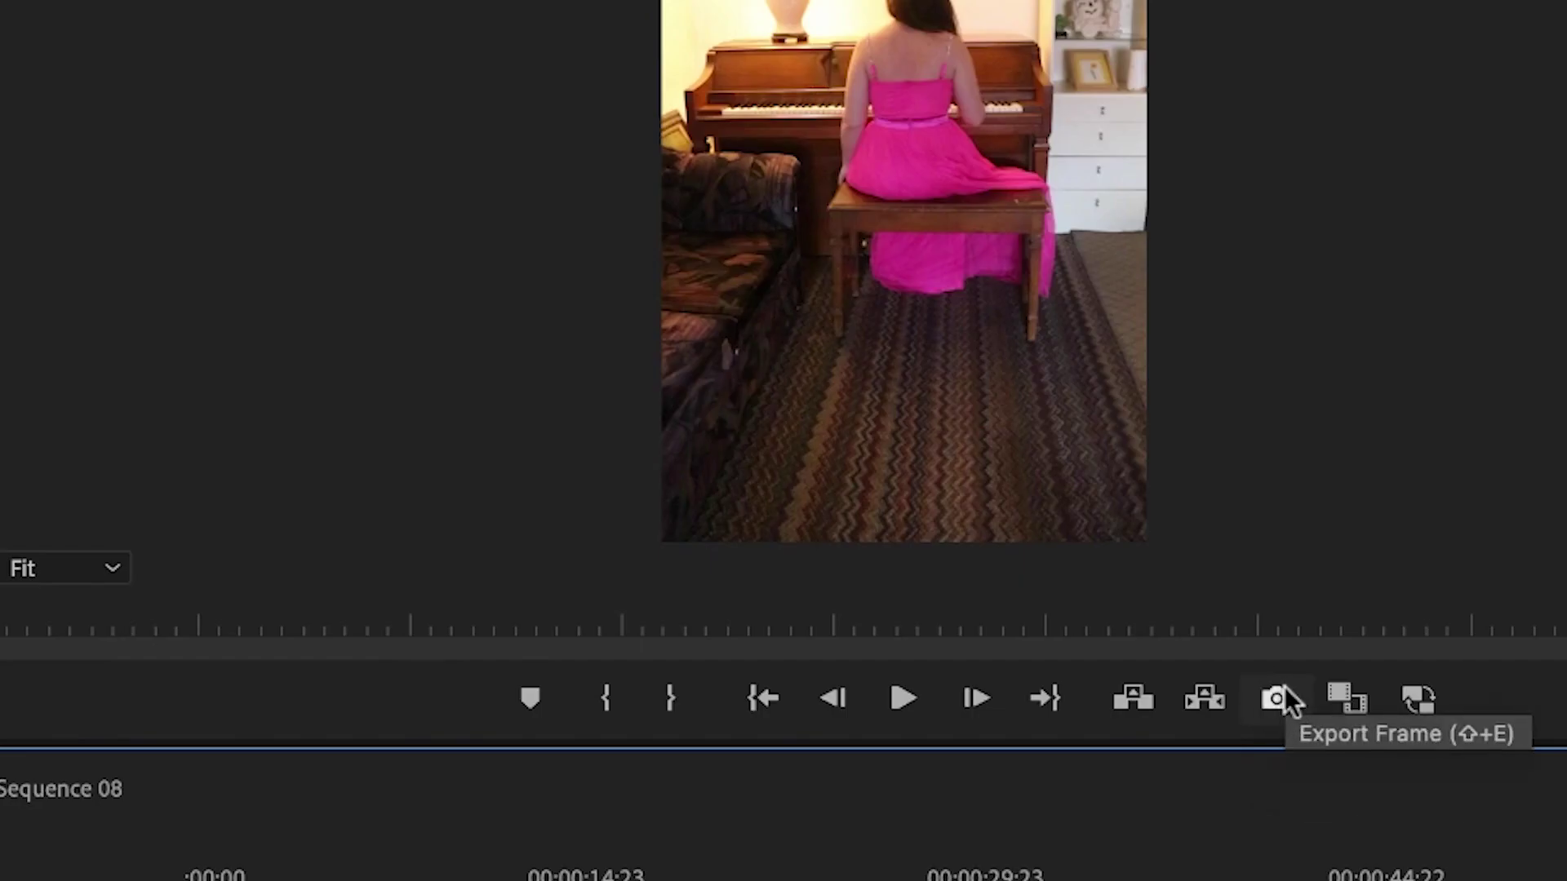
click(1279, 694)
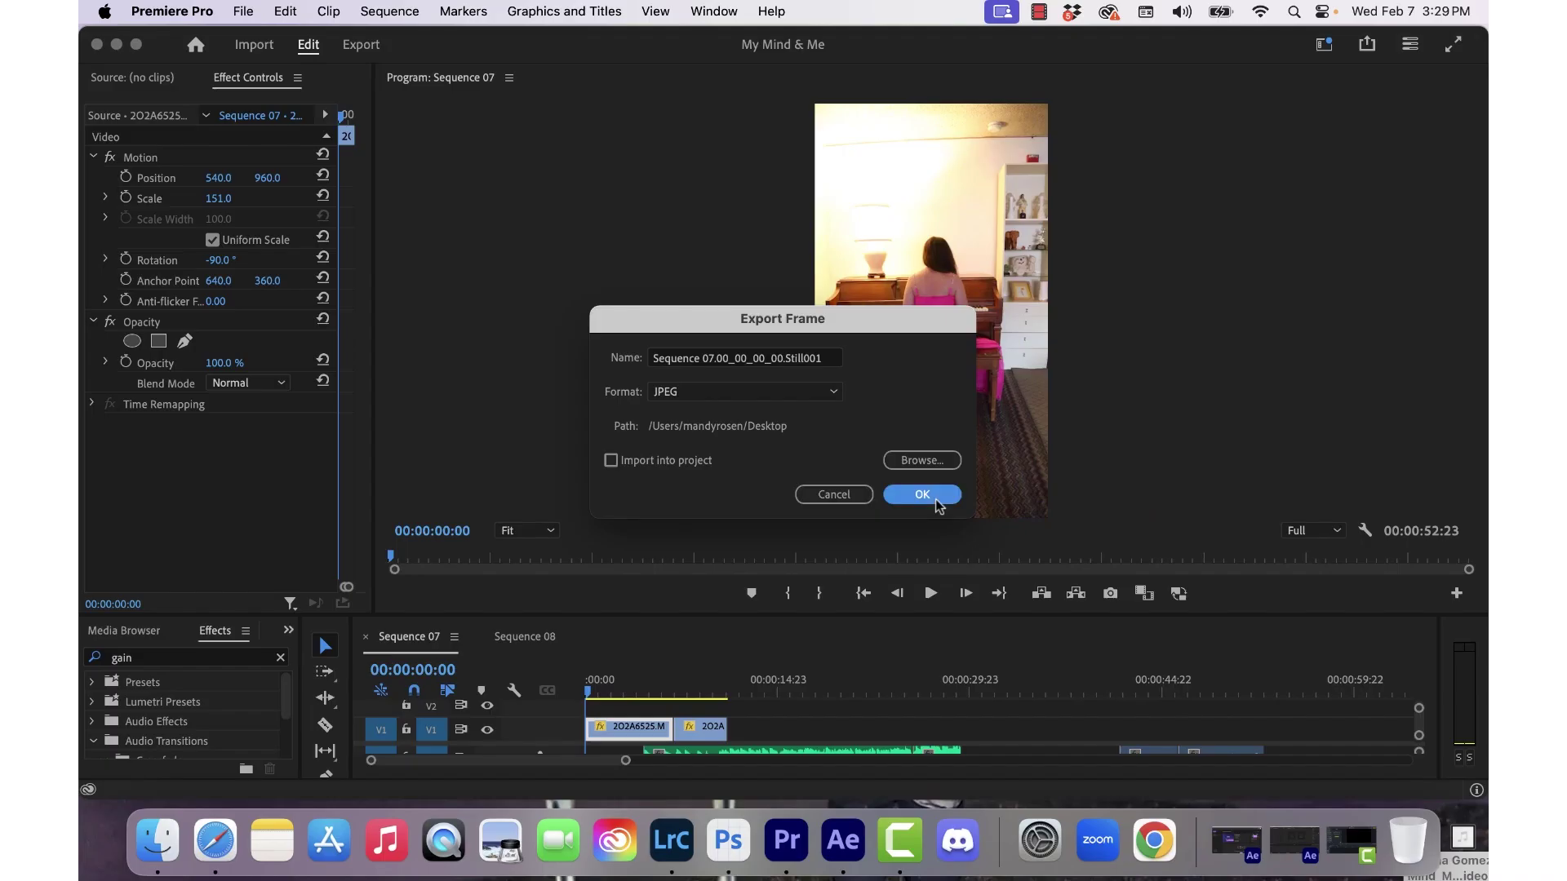
click(939, 493)
key(super+h)
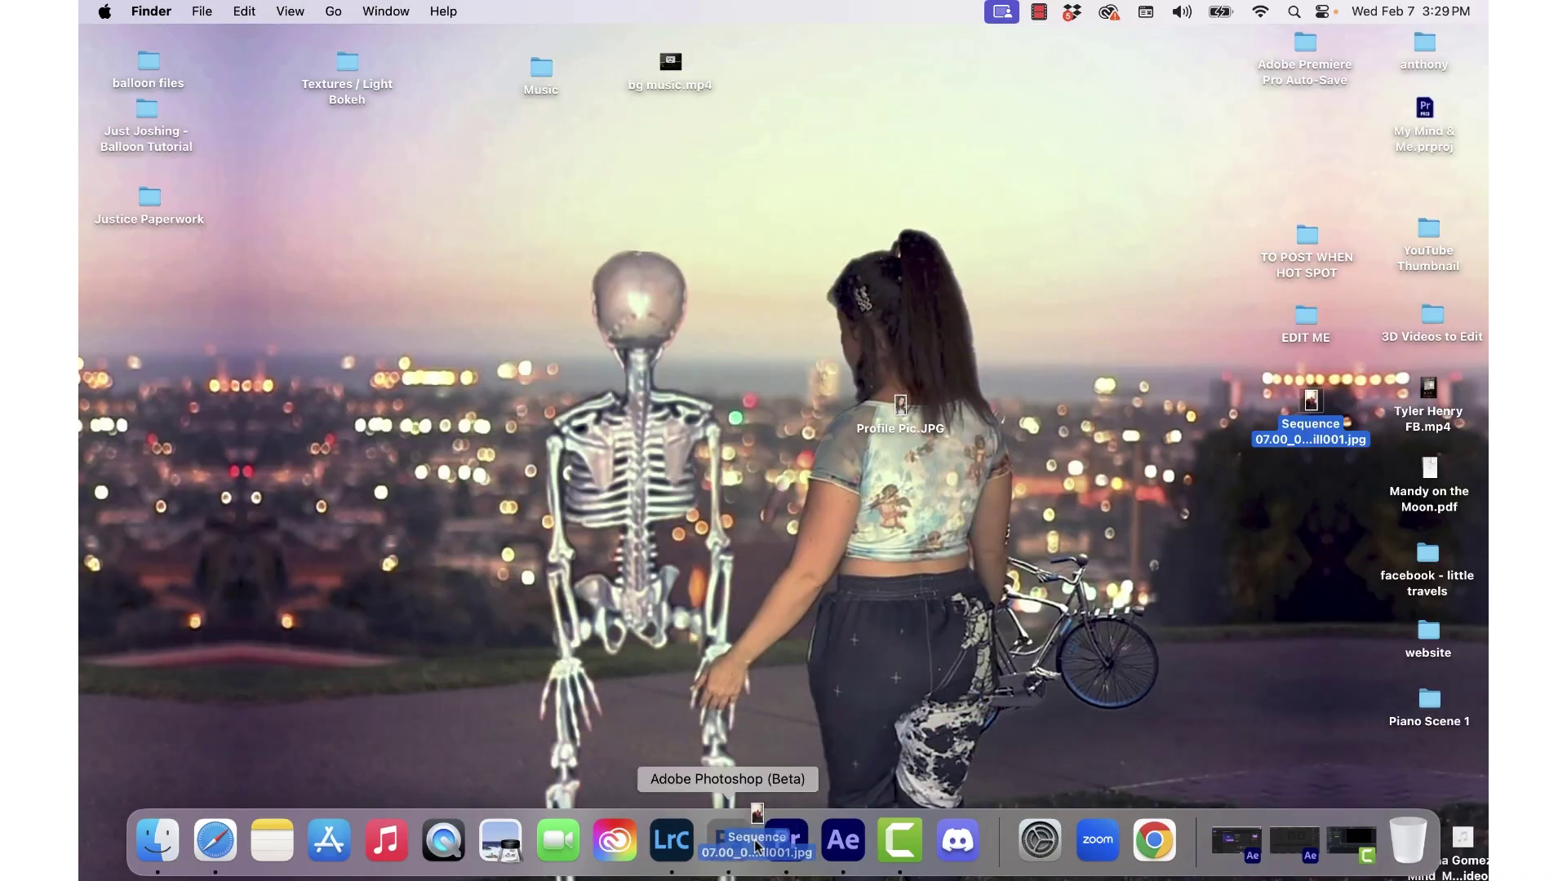
Open the still in Photoshop and erase the left couch with Generative Fill 'remove'.
click(728, 841)
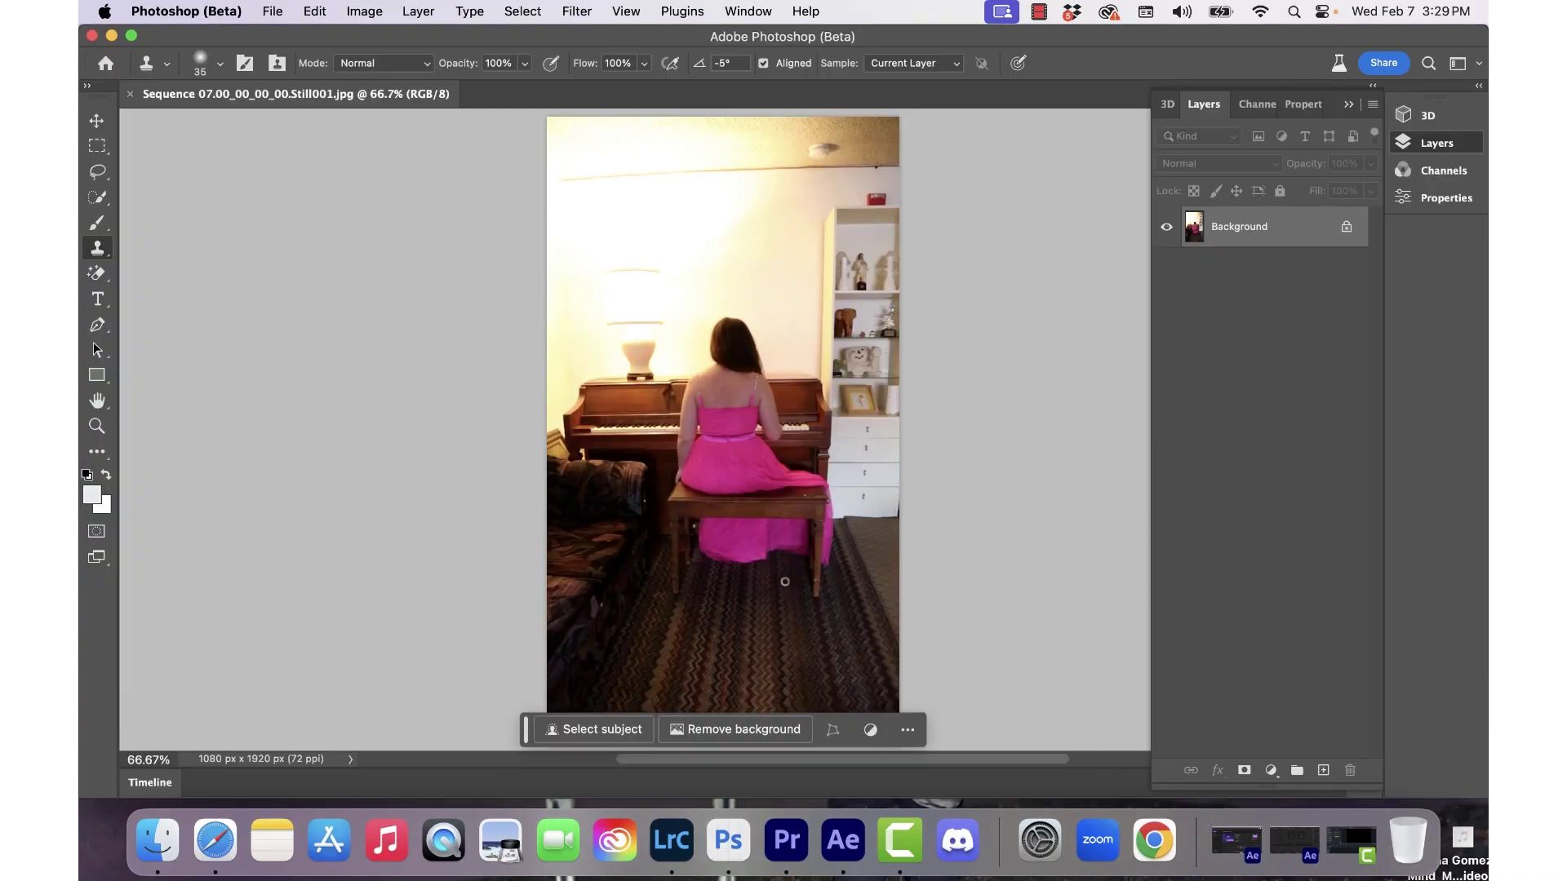
key(l)
drag(592, 740, 664, 514)
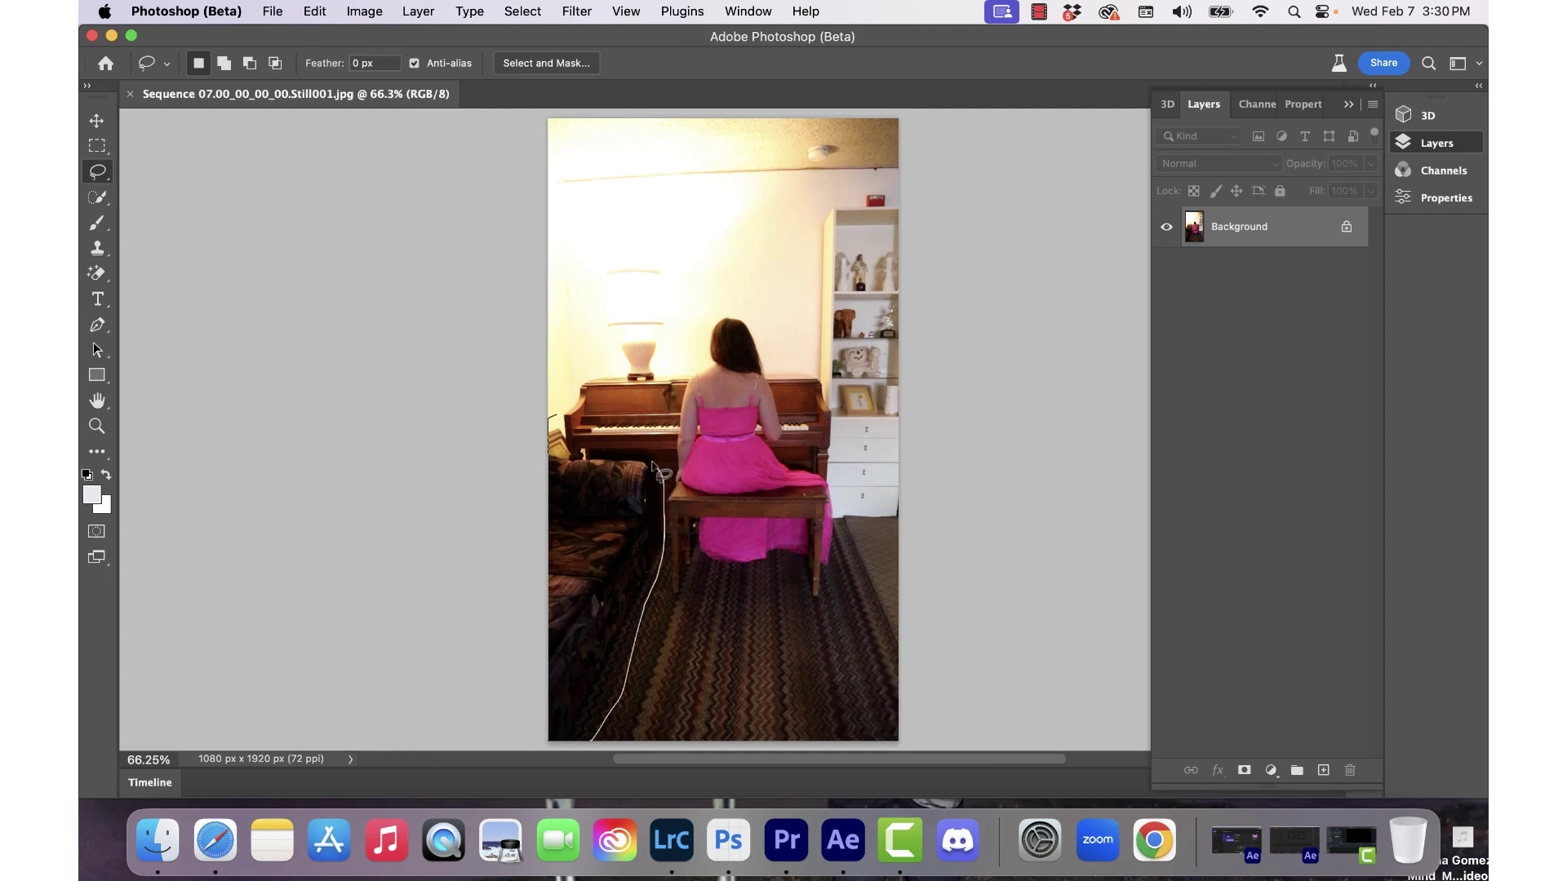
drag(563, 441, 548, 420)
click(480, 390)
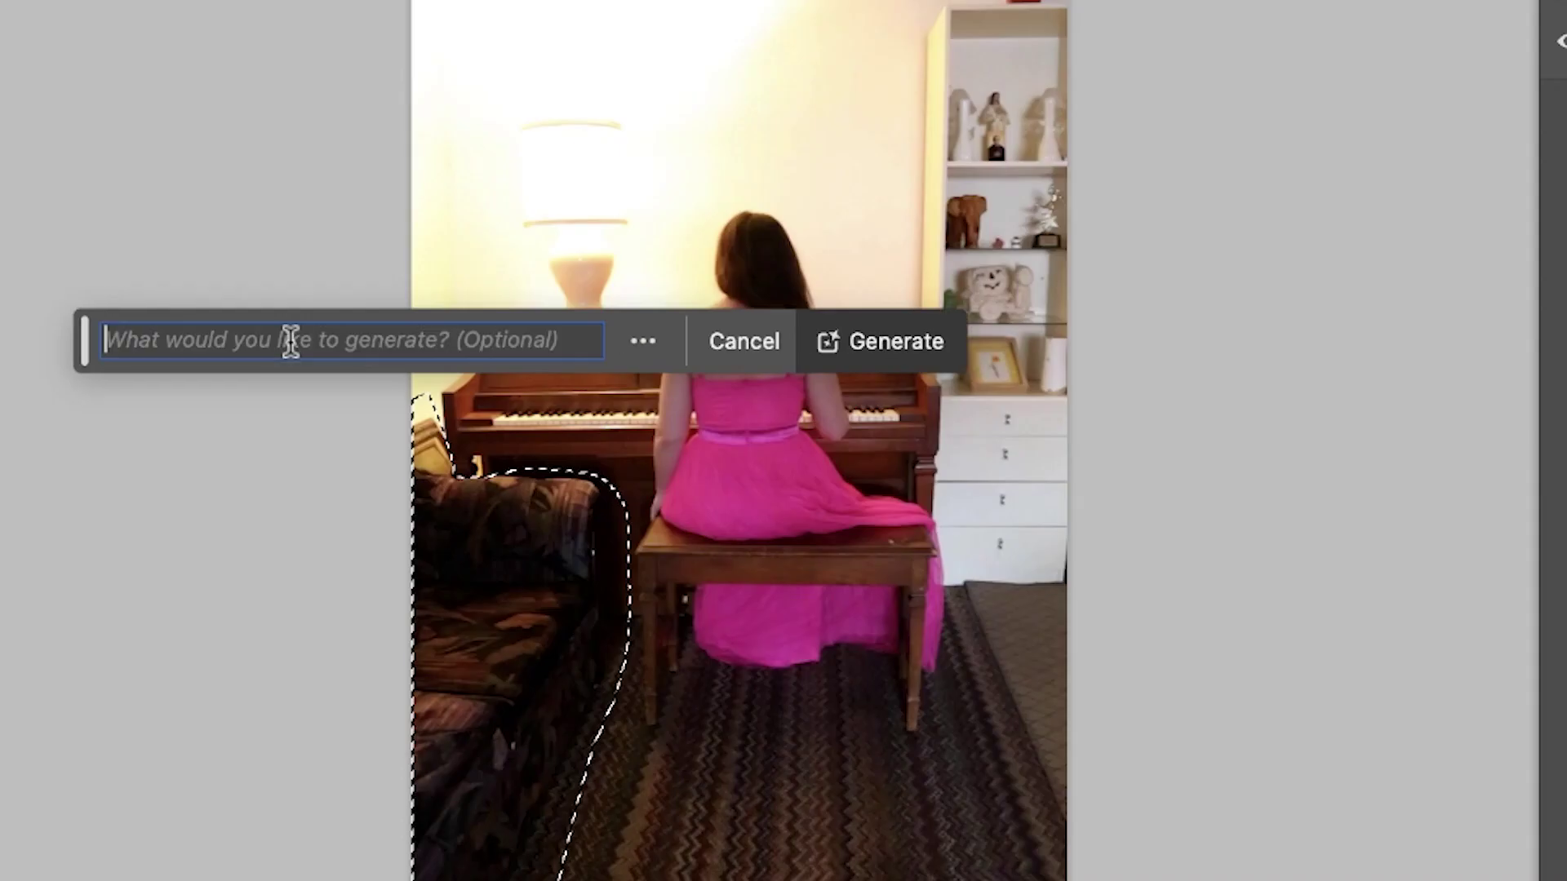
text(remove)
key(Return)
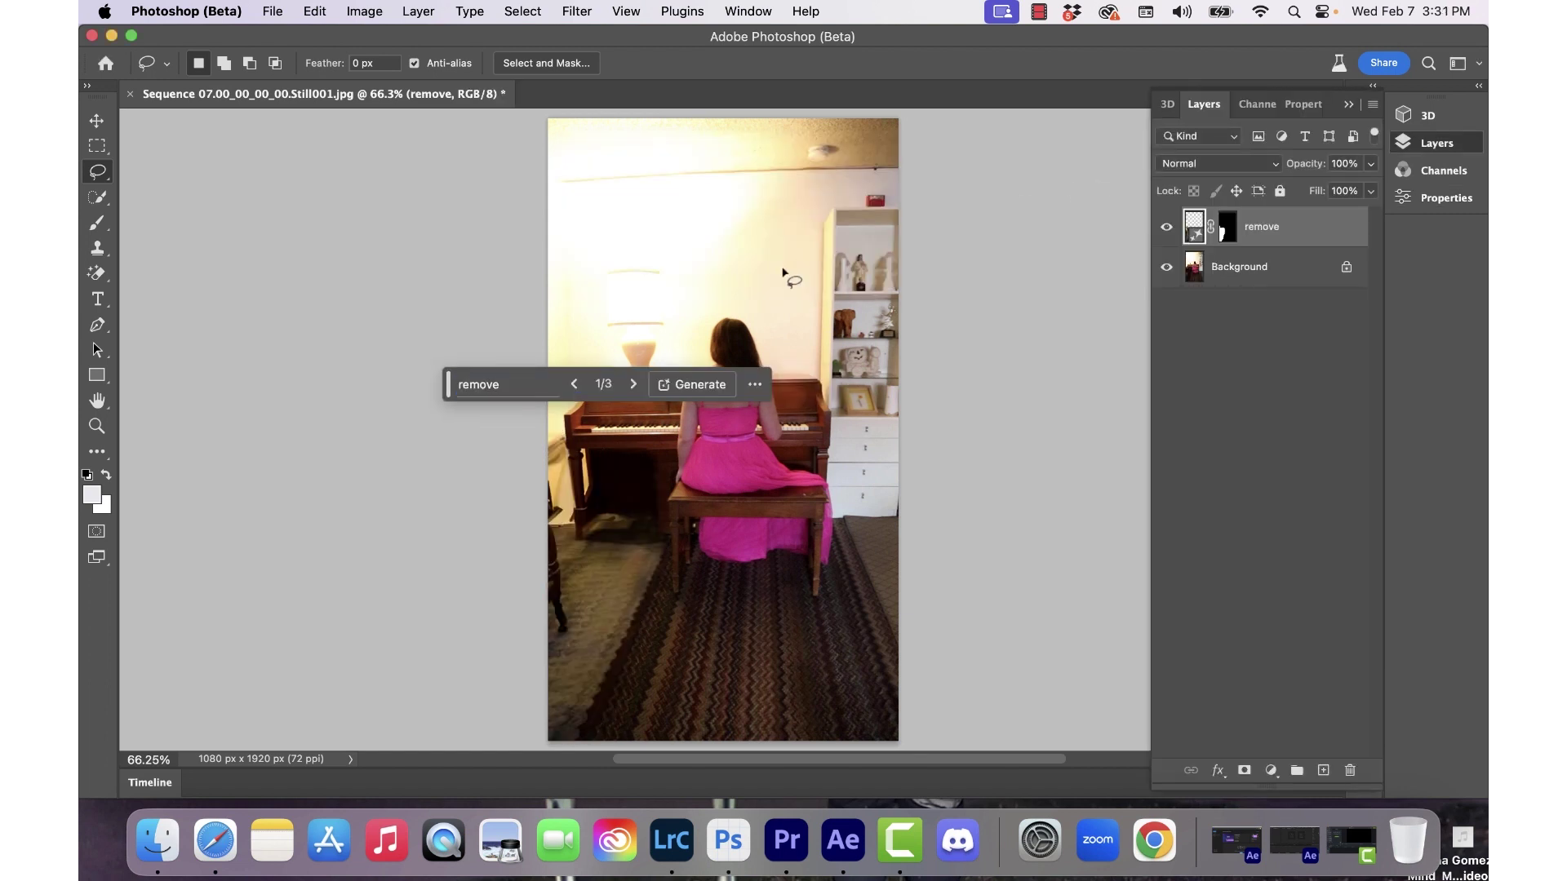
Review the couch-removal variations, toggling the fill layer against the original.
click(634, 384)
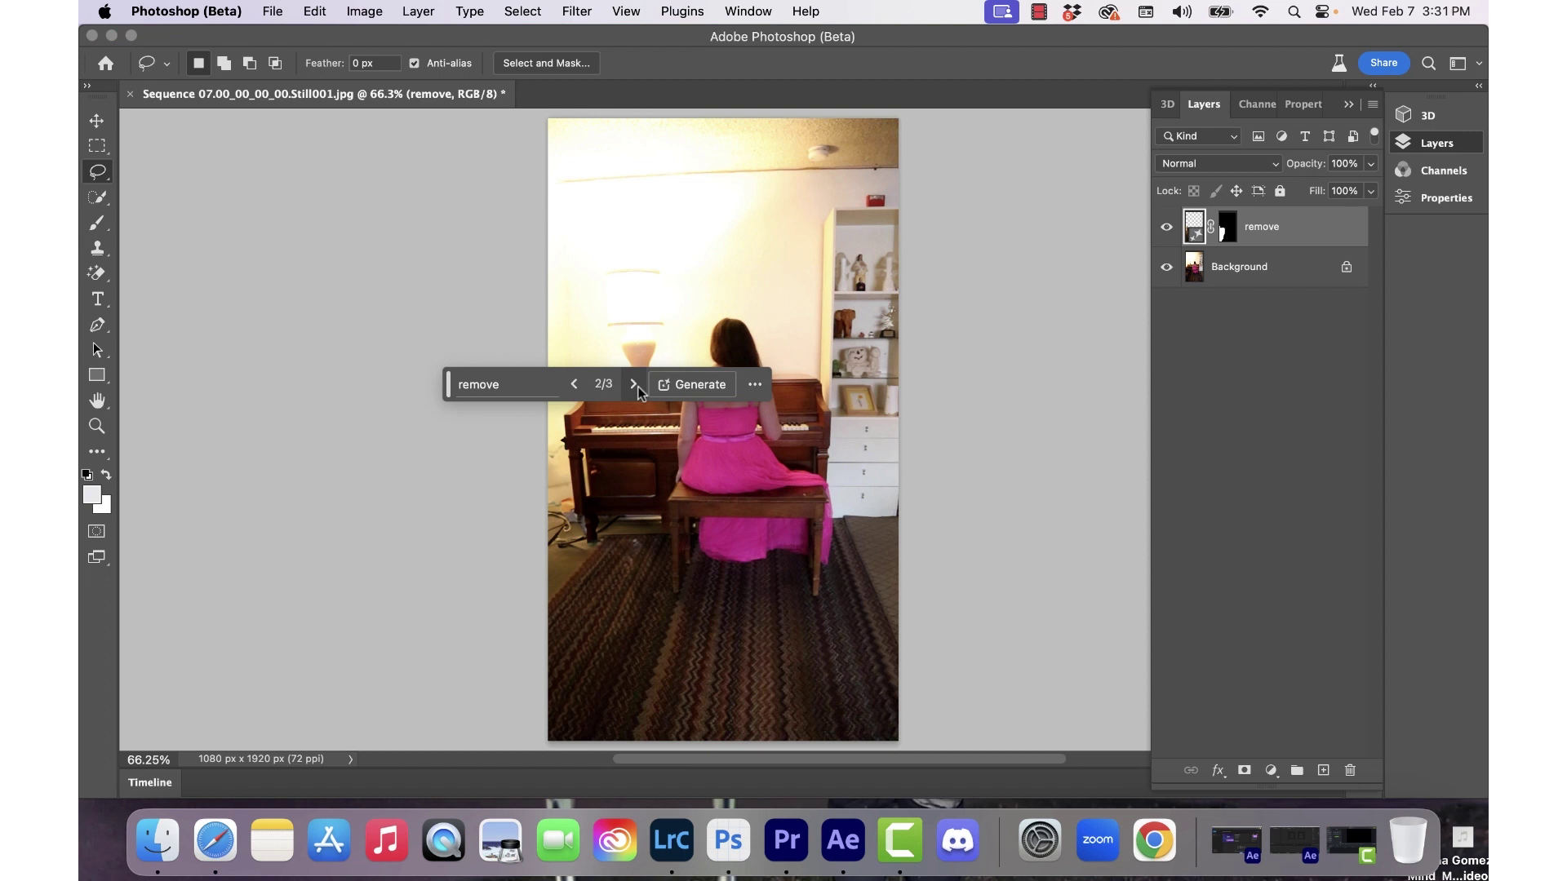
click(635, 384)
click(1167, 228)
click(1167, 228)
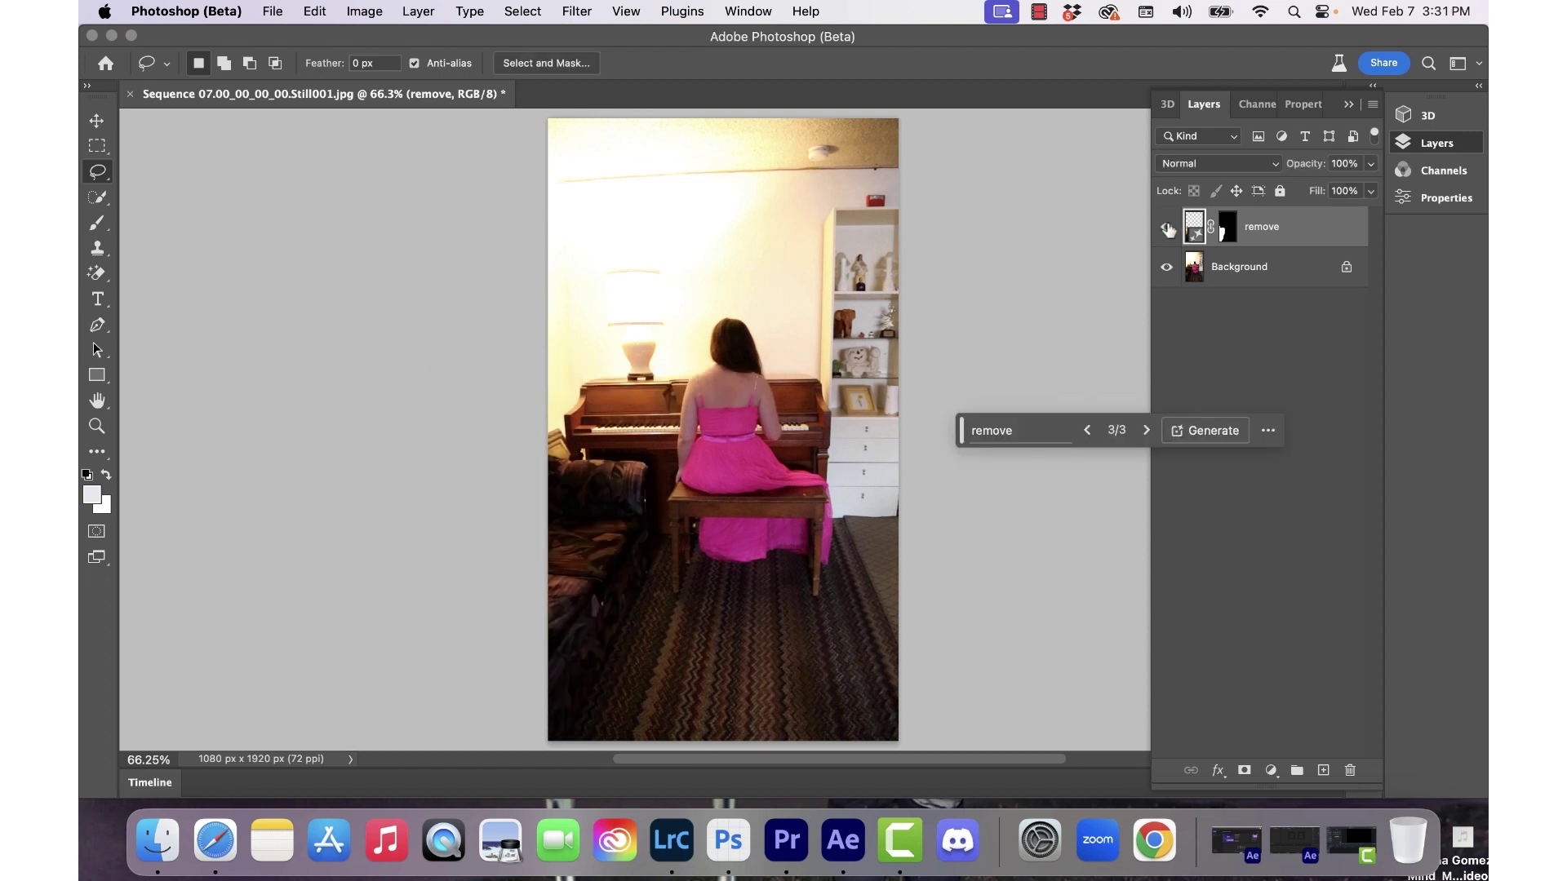
click(1167, 228)
click(1167, 228)
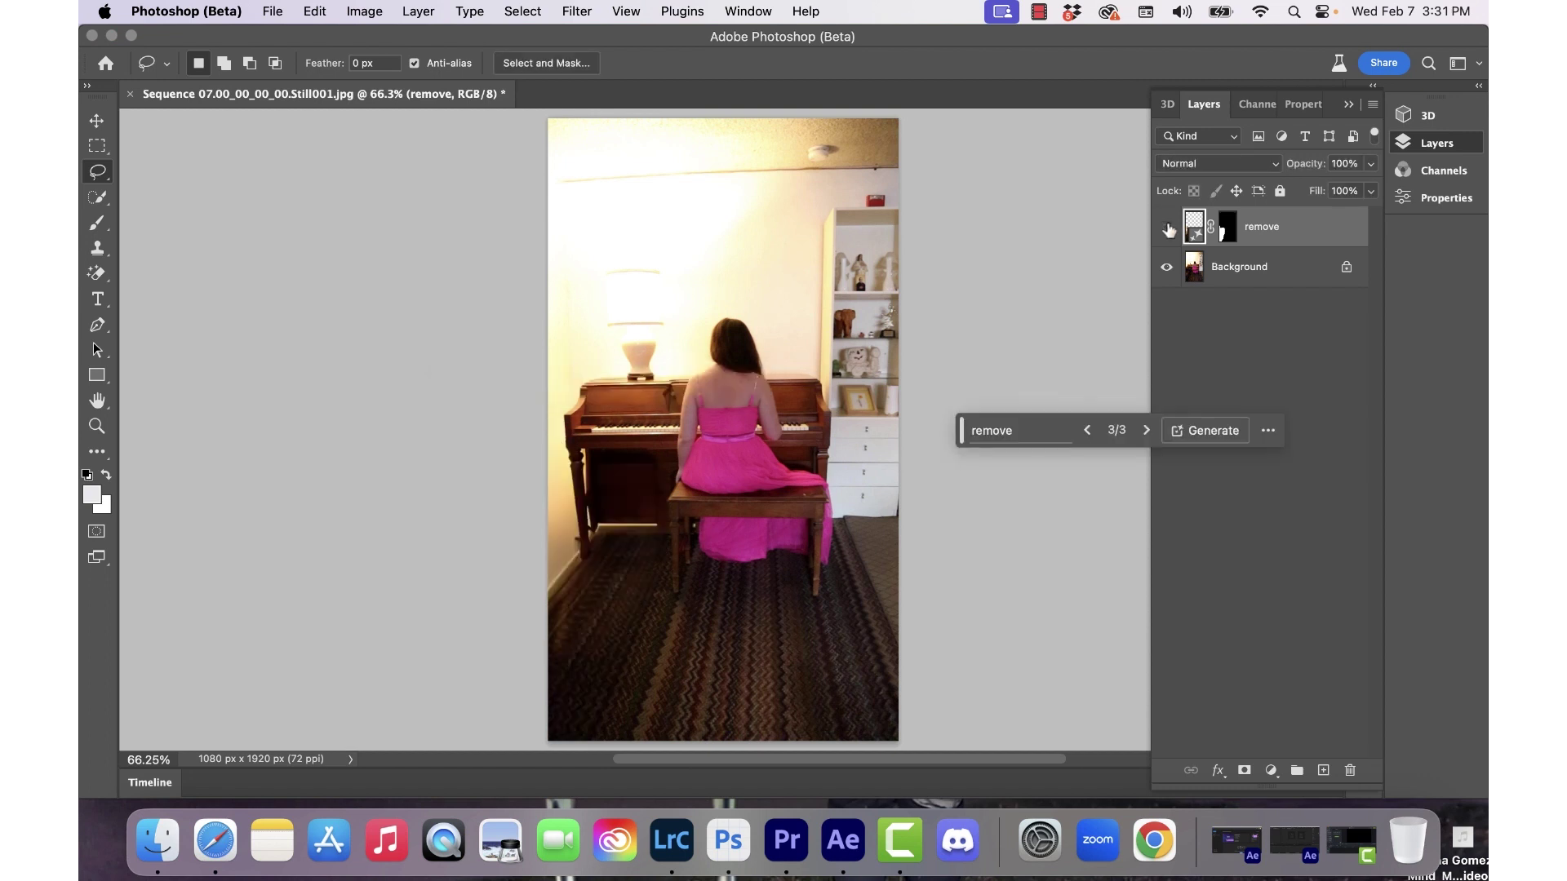
click(1167, 228)
click(1167, 227)
Lasso the right-hand shelves and replace them with plain wall using Generative Fill 'remove'.
drag(892, 182, 849, 187)
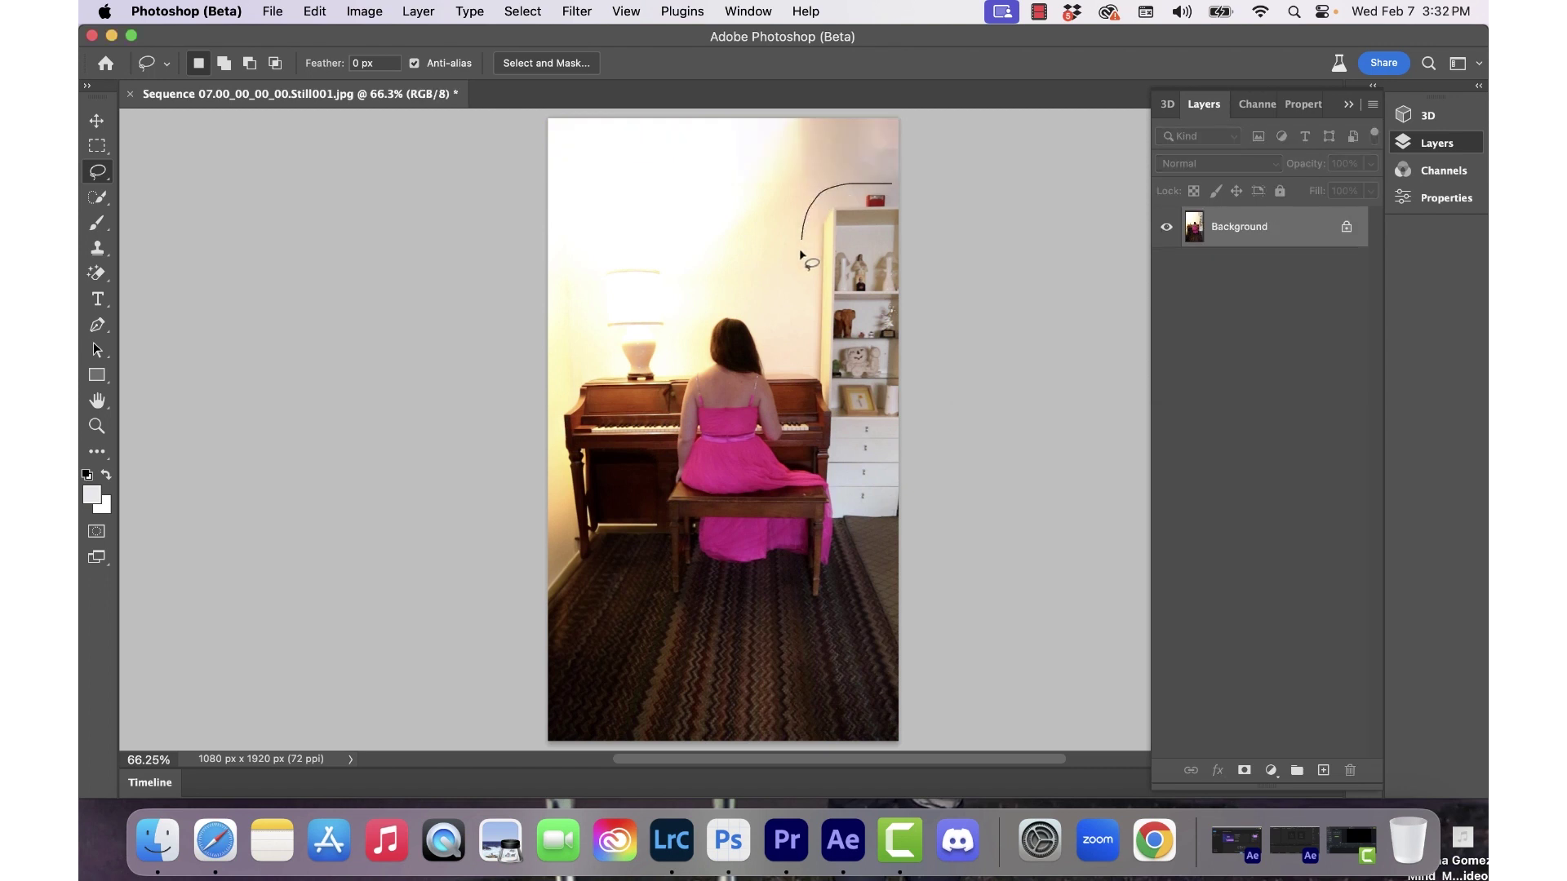
drag(837, 459, 896, 542)
click(685, 570)
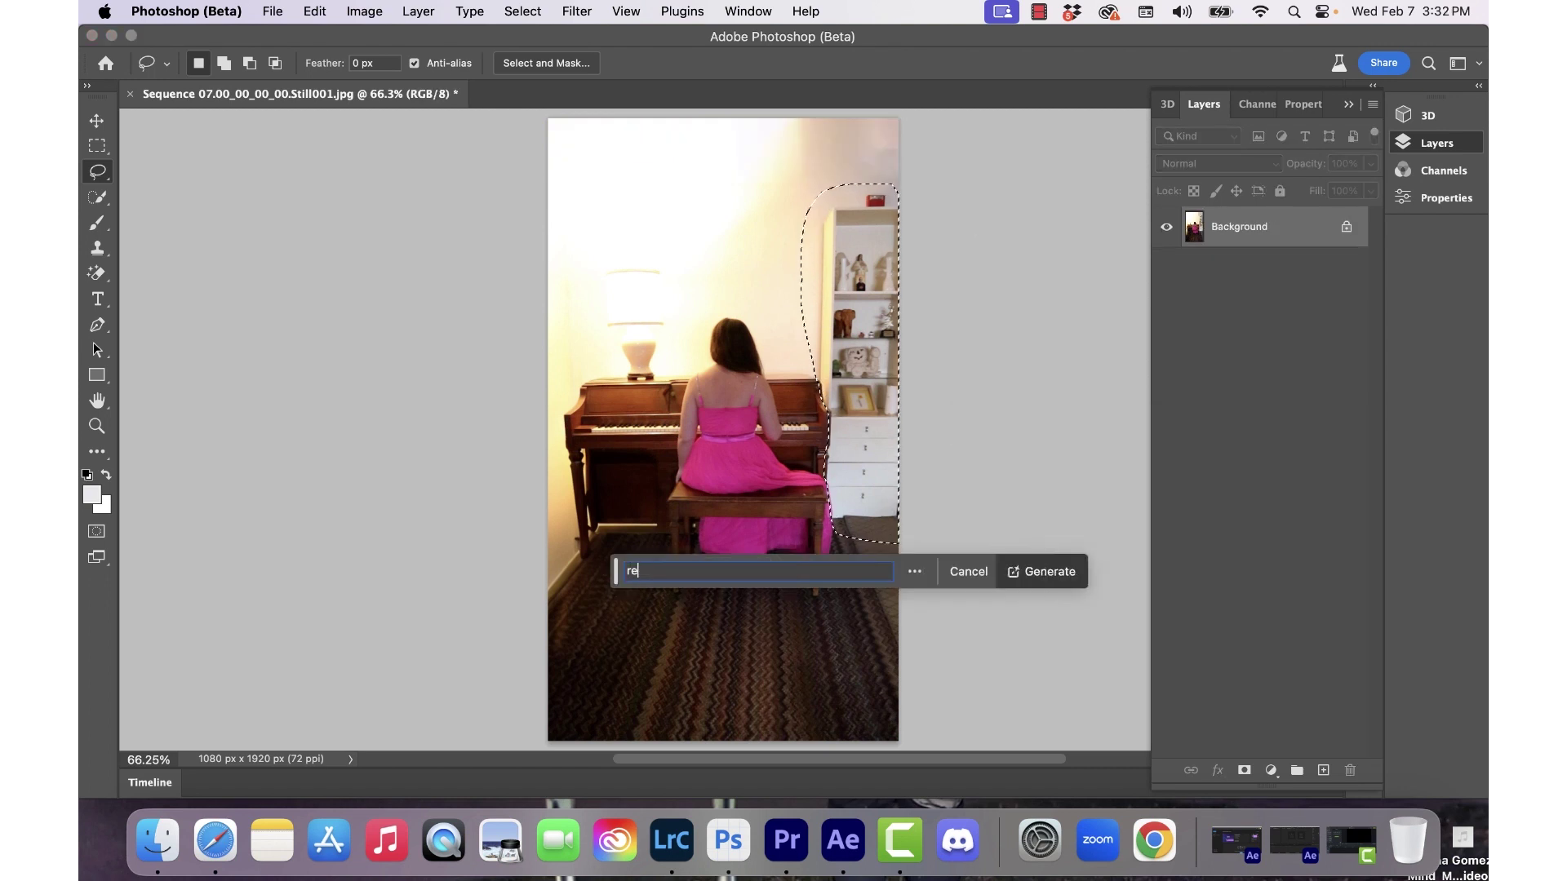
text(remove)
click(1042, 569)
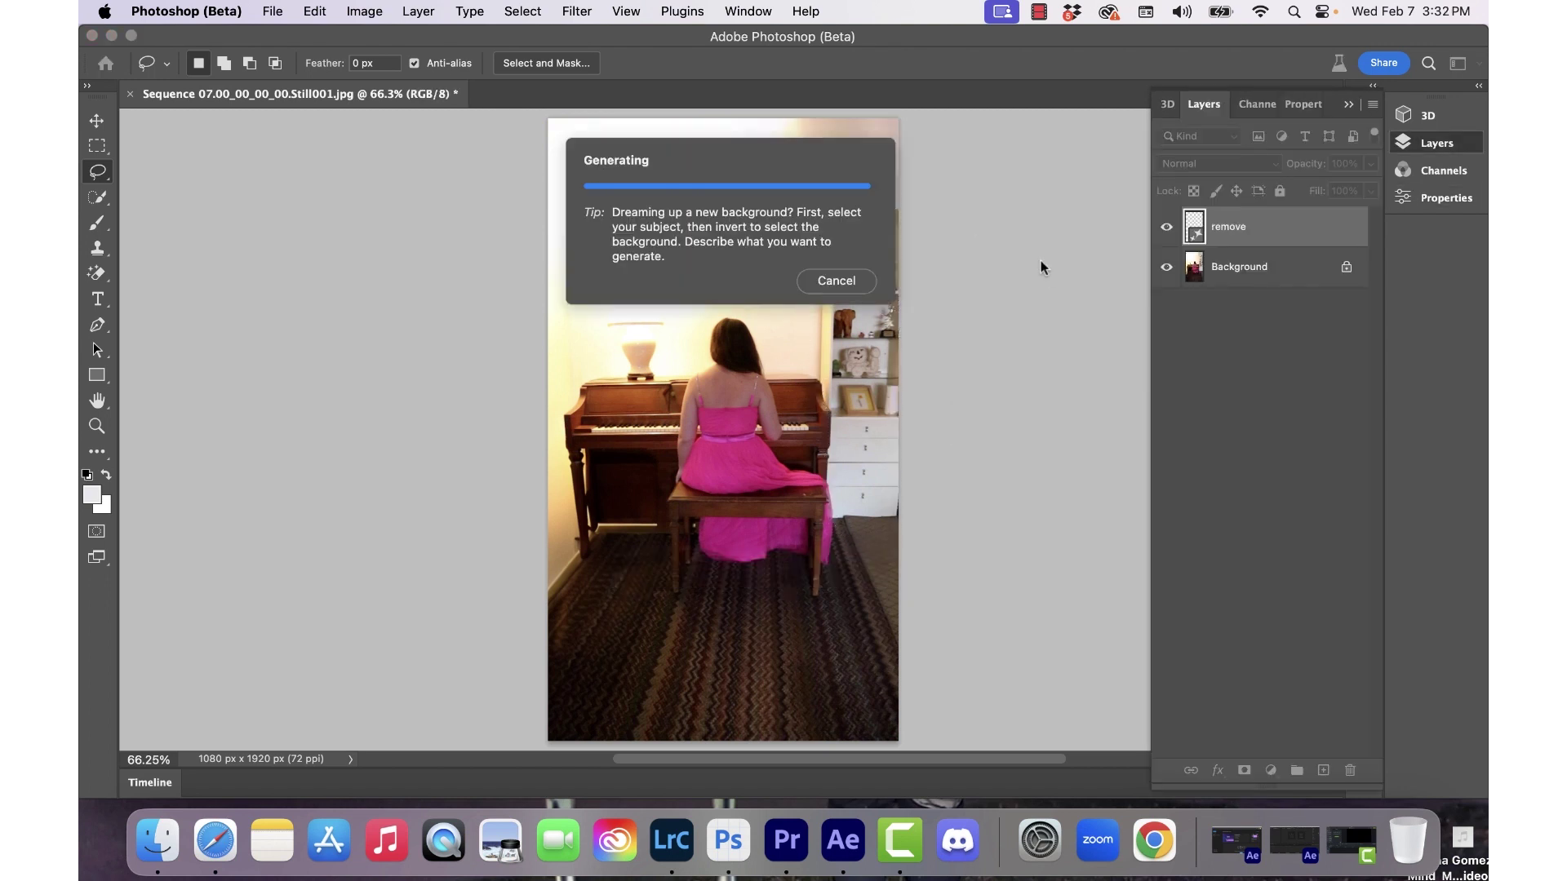
click(876, 575)
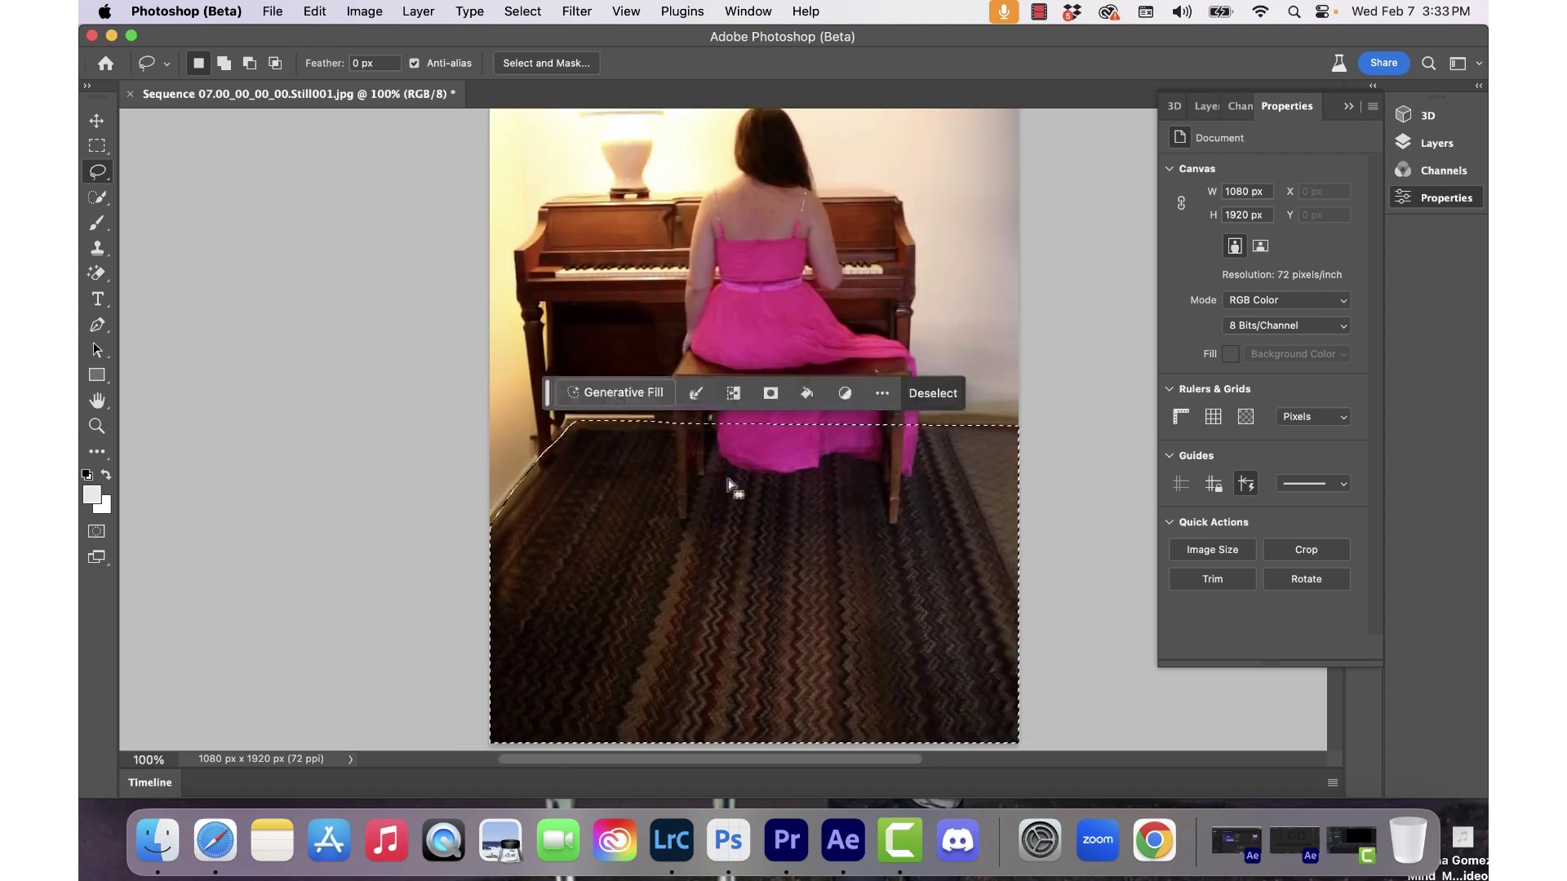
Fill the floor, excluding the bench and dress, with Generative Fill 'lush moss'.
mouse_move(706, 425)
mouse_down()
mouse_move(676, 425)
mouse_move(810, 471)
mouse_move(914, 425)
mouse_up()
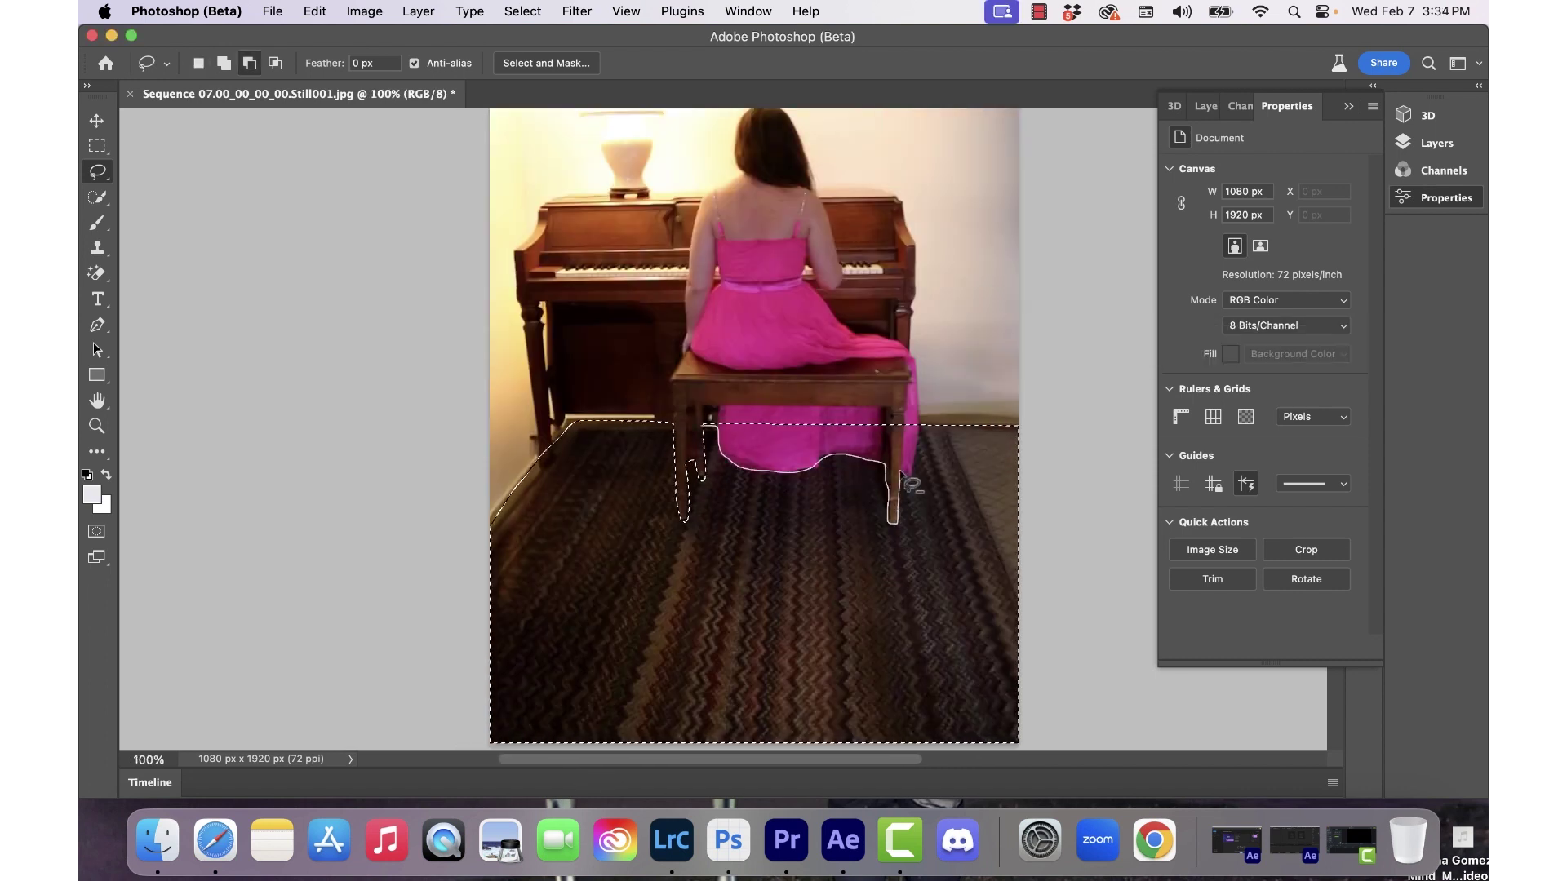
click(1004, 347)
text(lush mos)
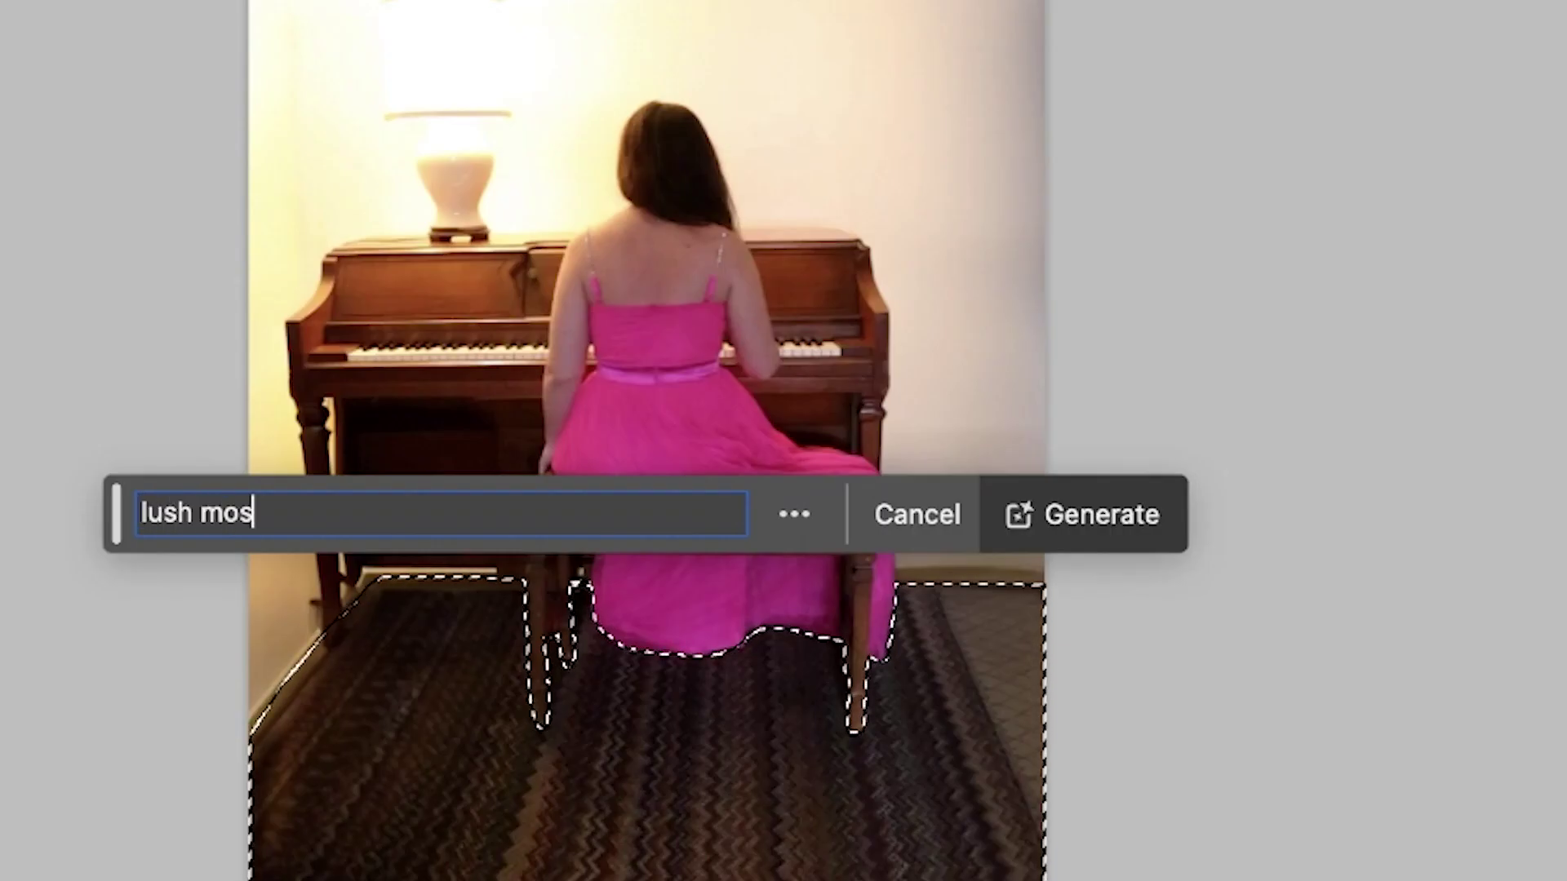
text(s)
key(Return)
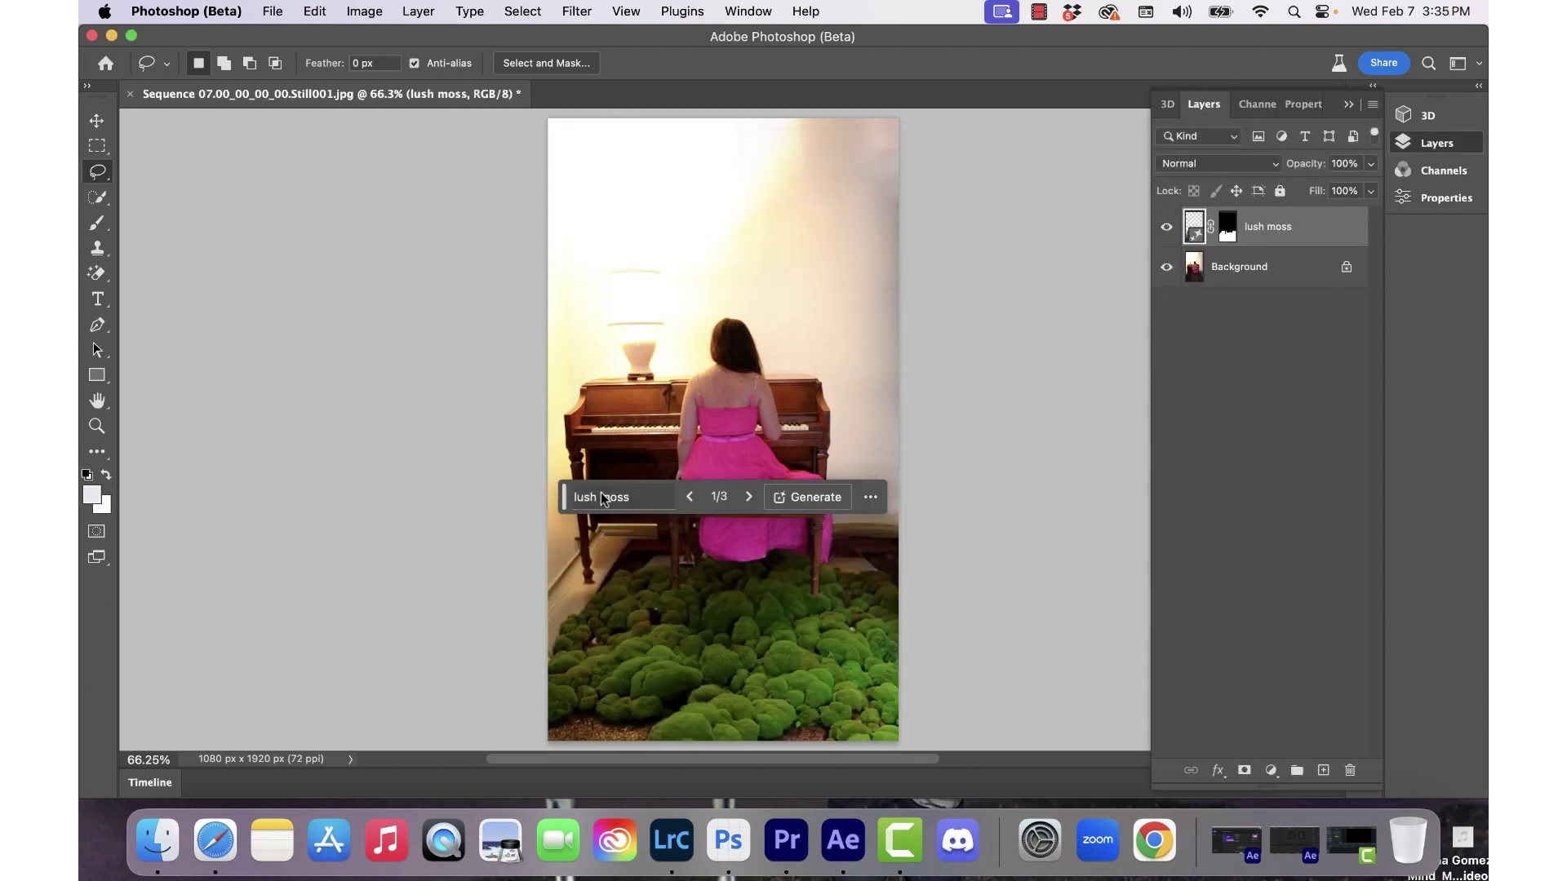
Compare the three moss variations, keep the first, and toggle it against the carpet.
drag(569, 503, 889, 375)
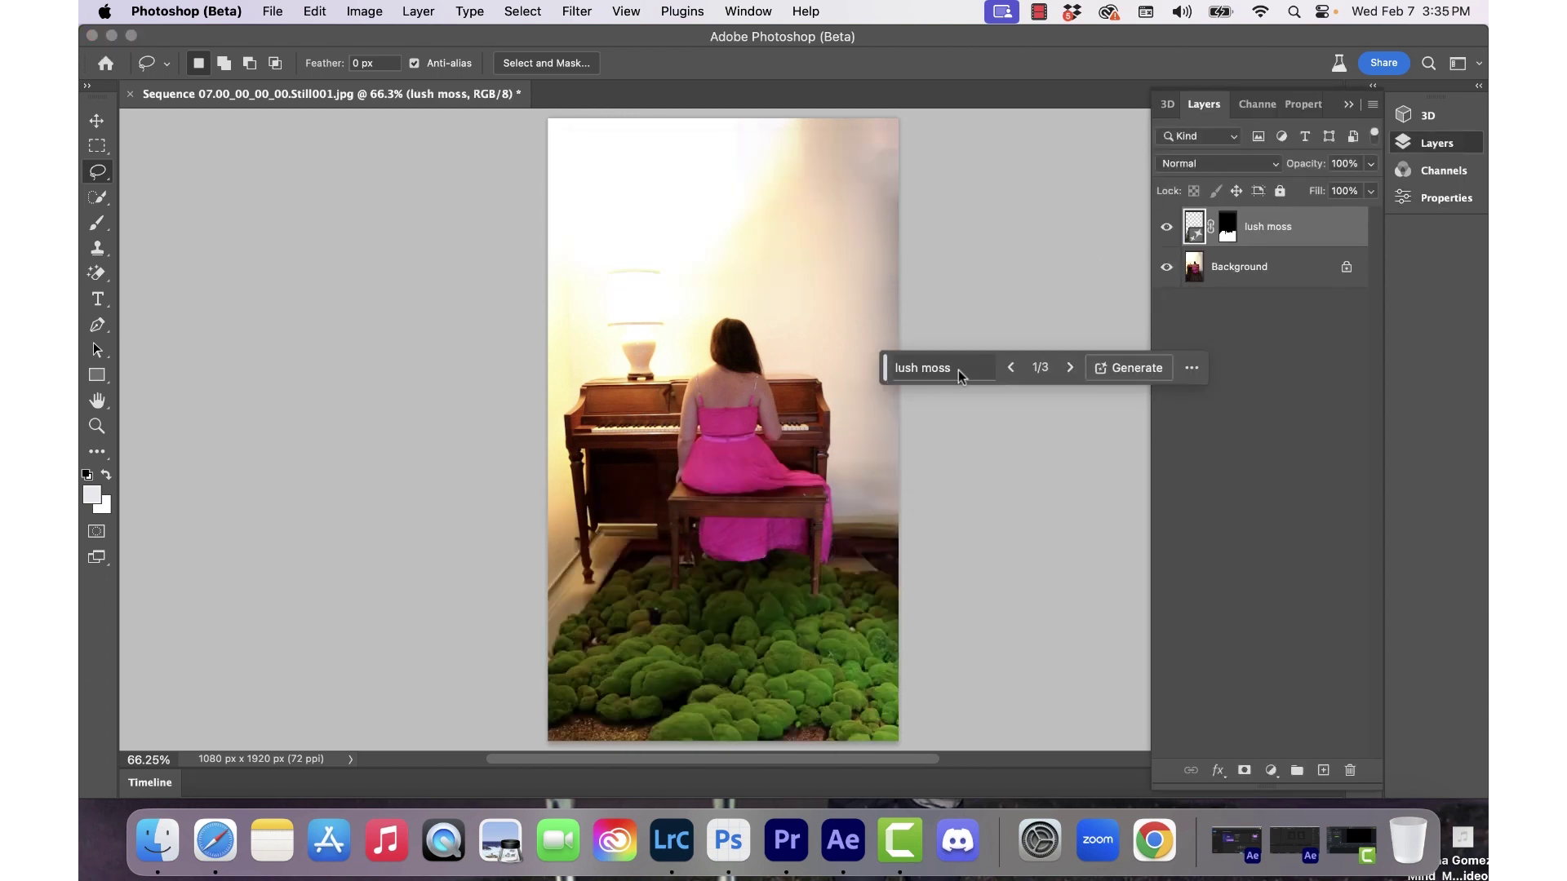
click(1068, 367)
click(1068, 367)
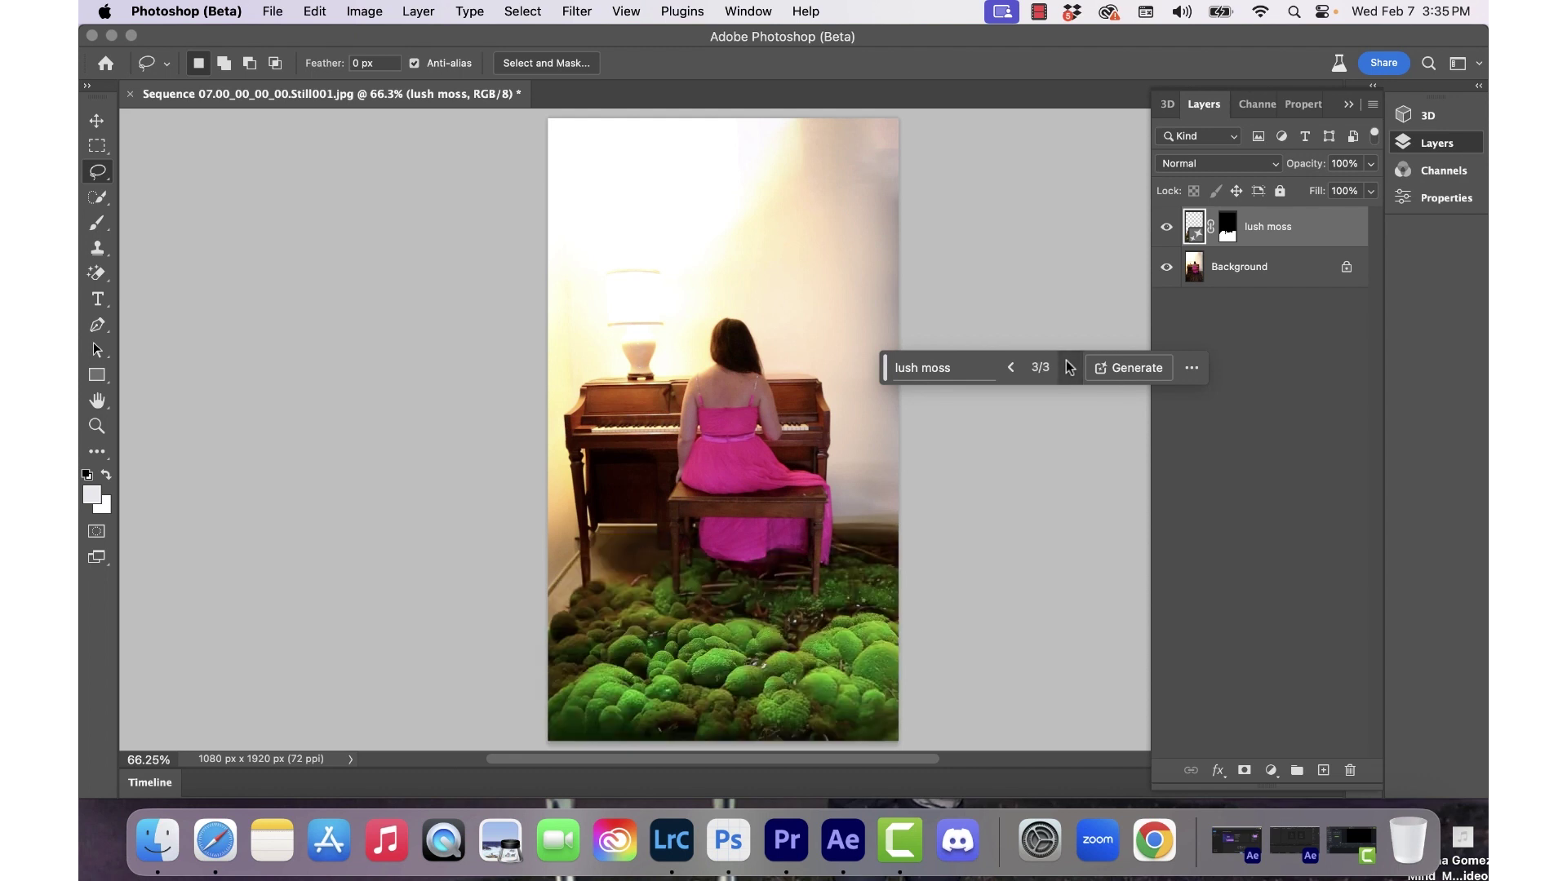
click(1069, 367)
click(1173, 234)
click(1172, 234)
click(1172, 234)
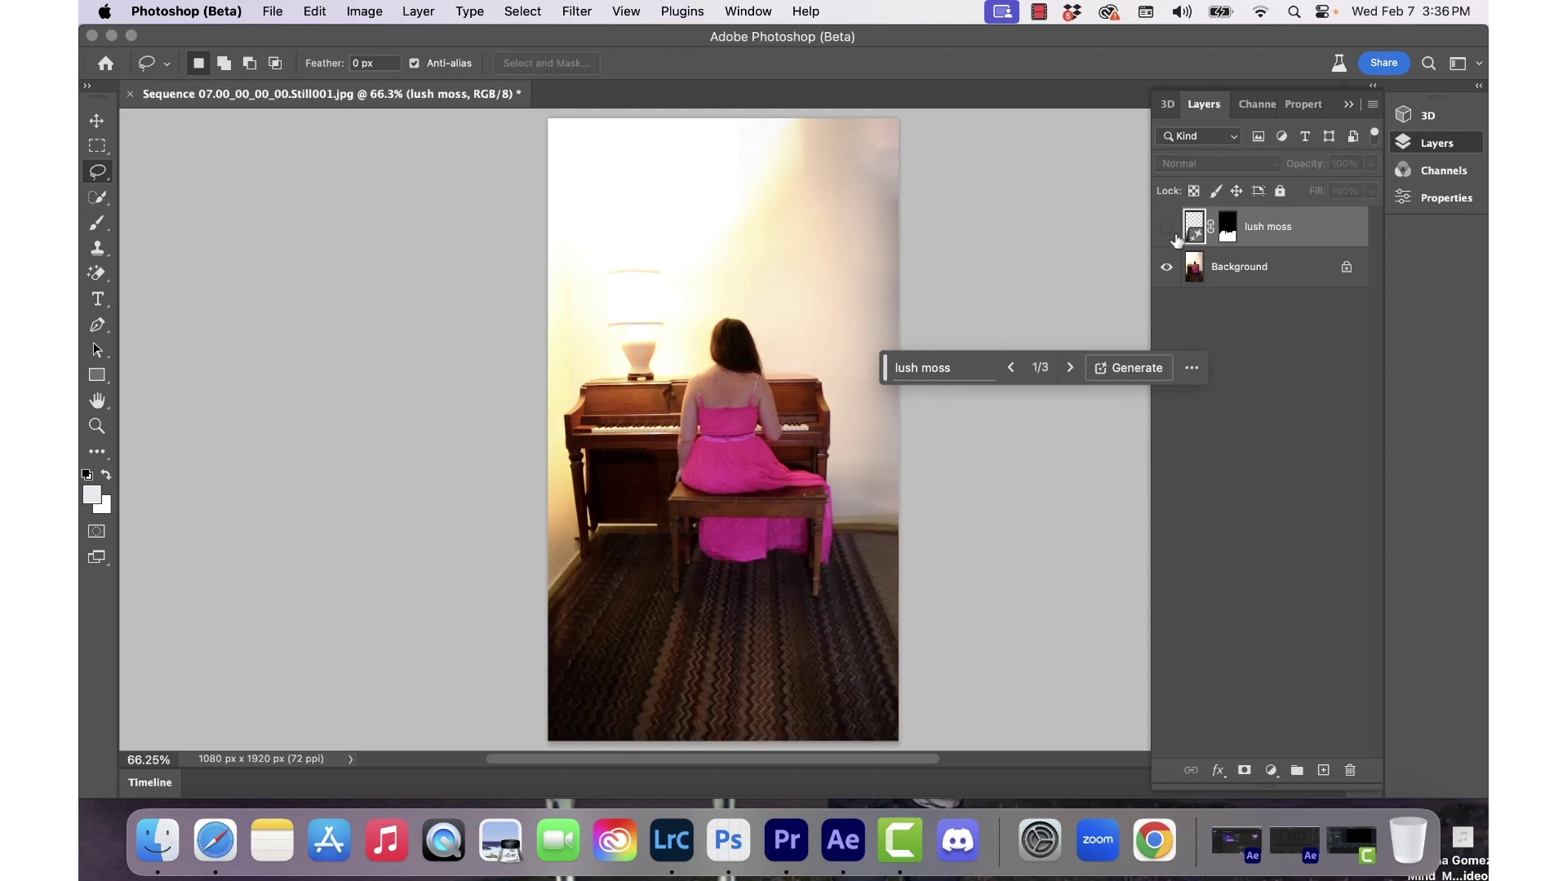
click(1173, 234)
click(1172, 234)
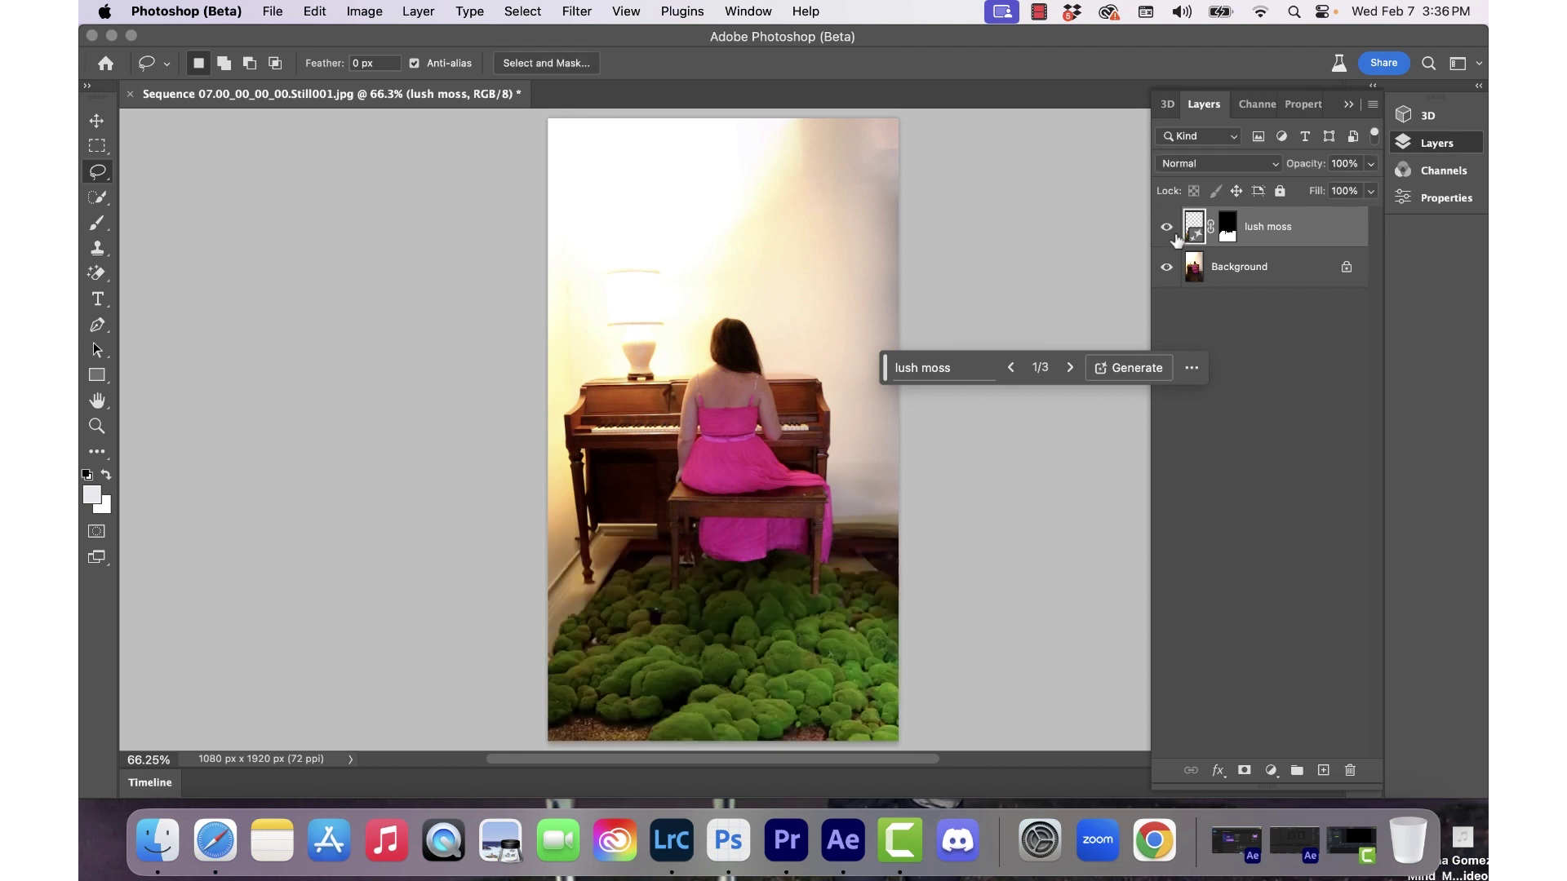
click(1173, 235)
click(1173, 235)
click(1174, 235)
click(1173, 235)
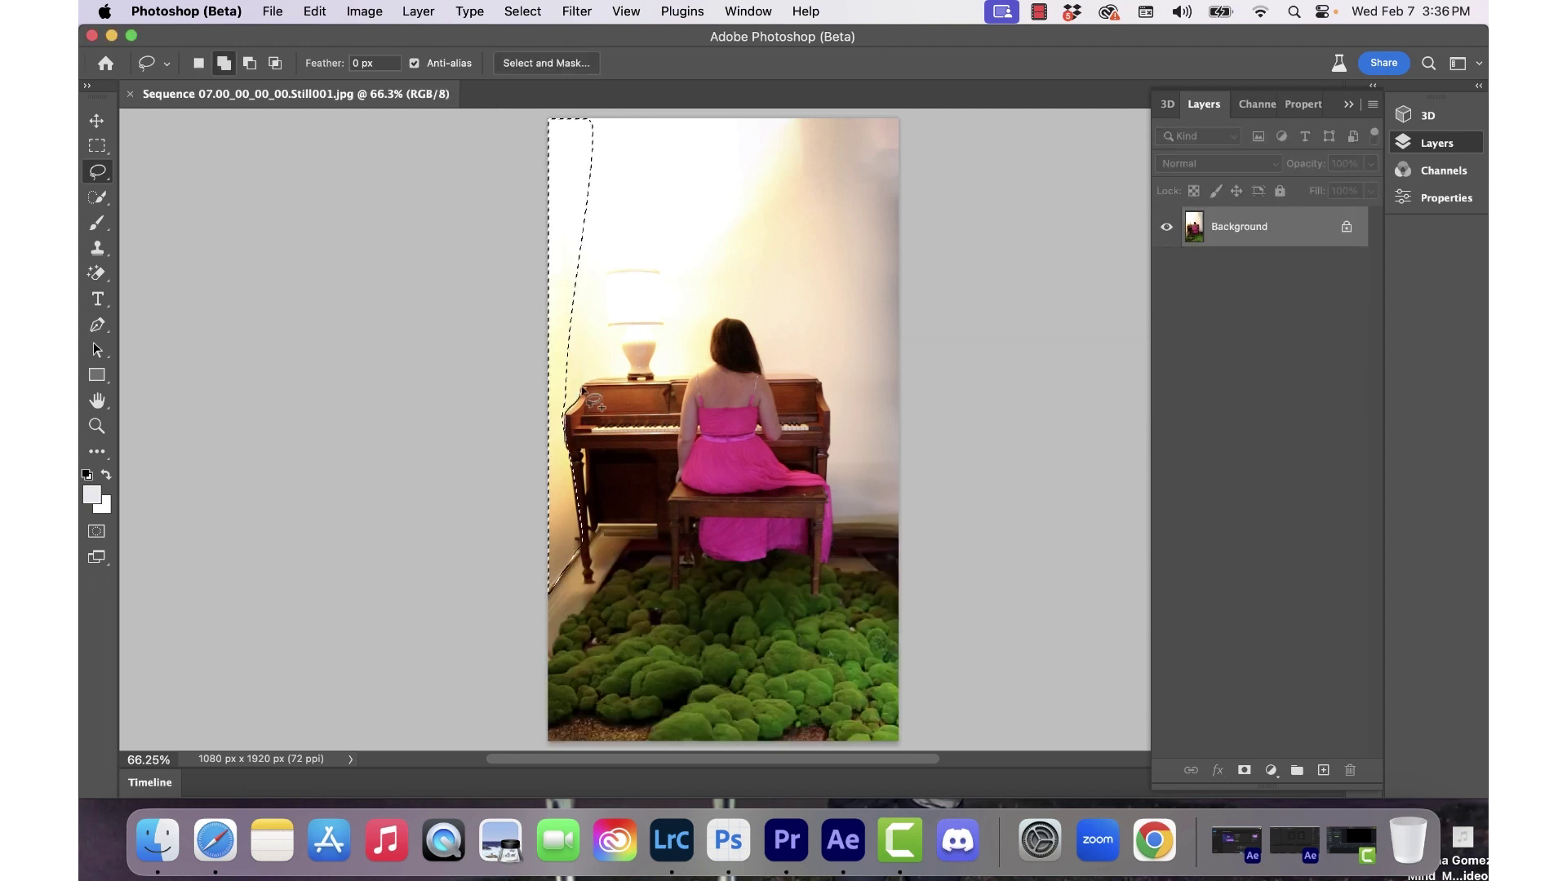
Fill the walls around the pianist with 'marble wall' and keep the first variation.
mouse_move(583, 392)
mouse_down()
mouse_move(828, 391)
mouse_move(580, 192)
mouse_up()
click(577, 616)
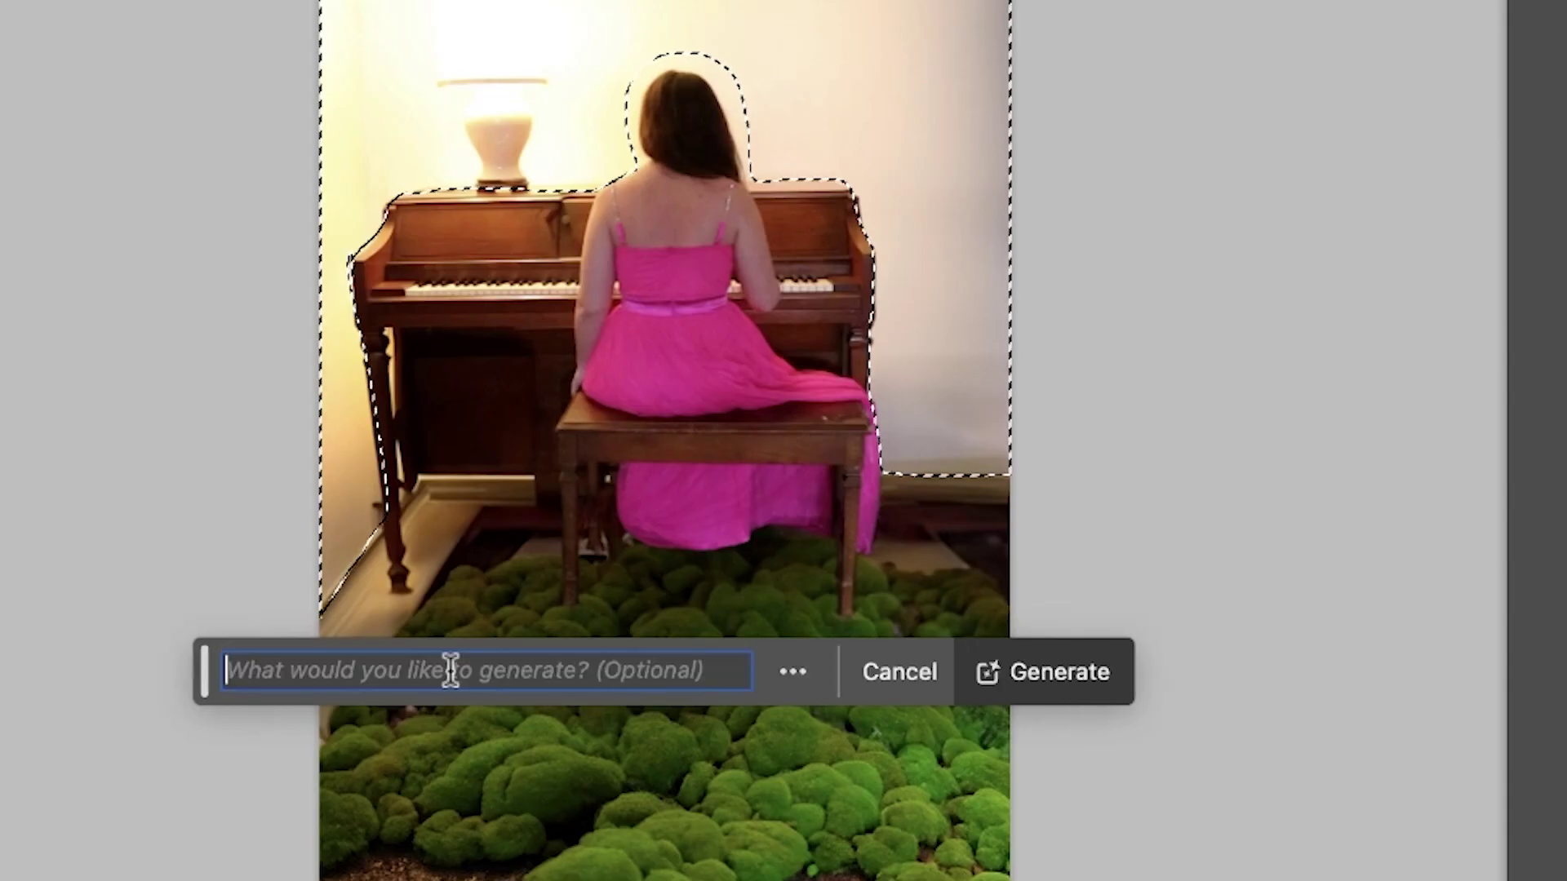
text(marble wall)
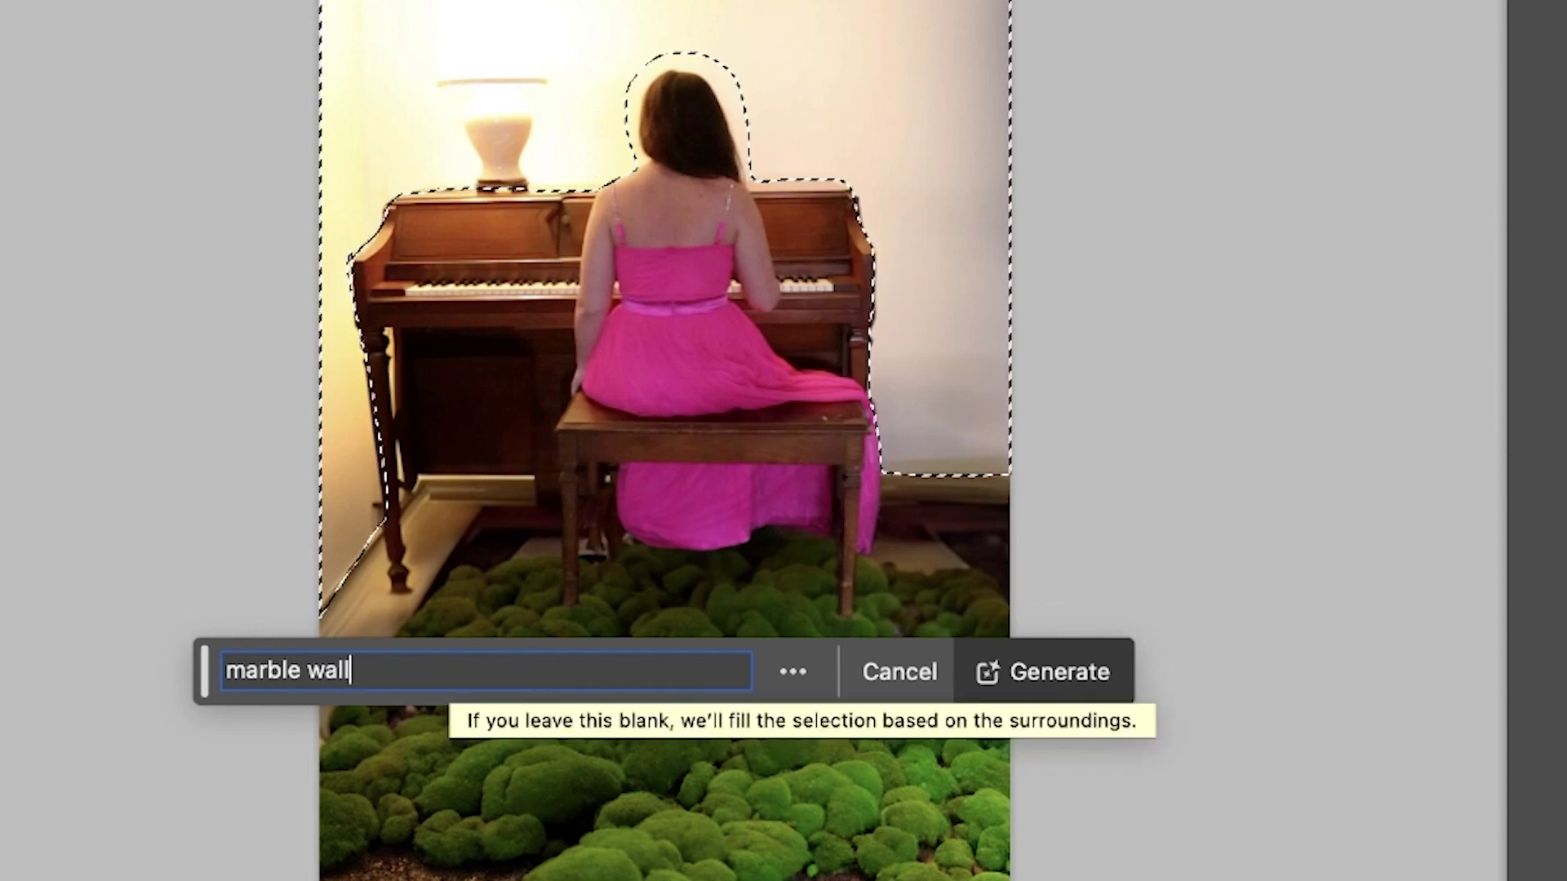
key(Return)
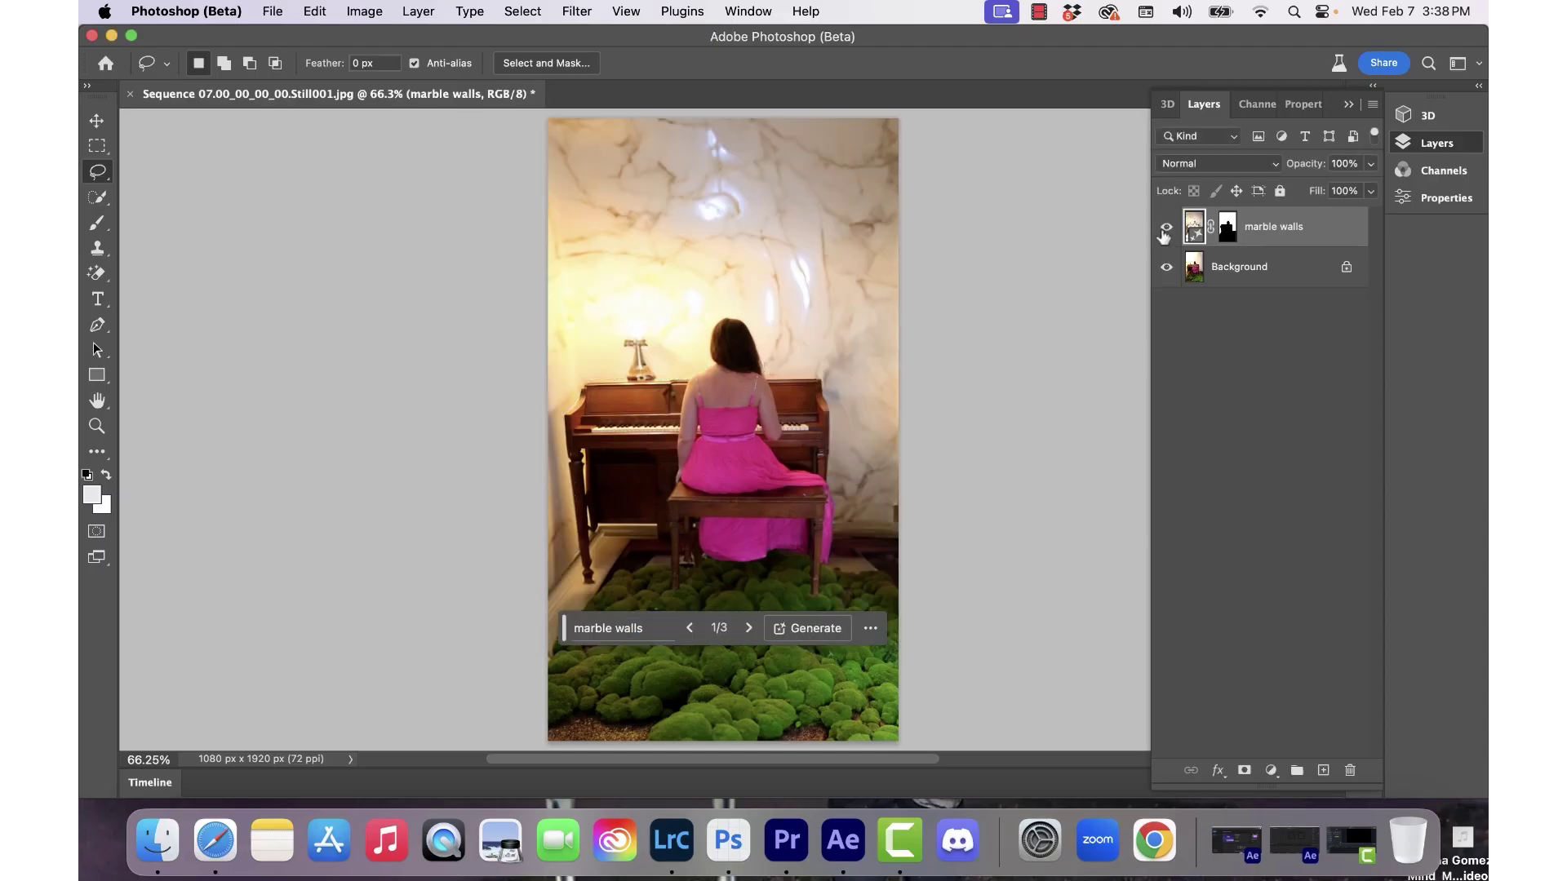
click(745, 628)
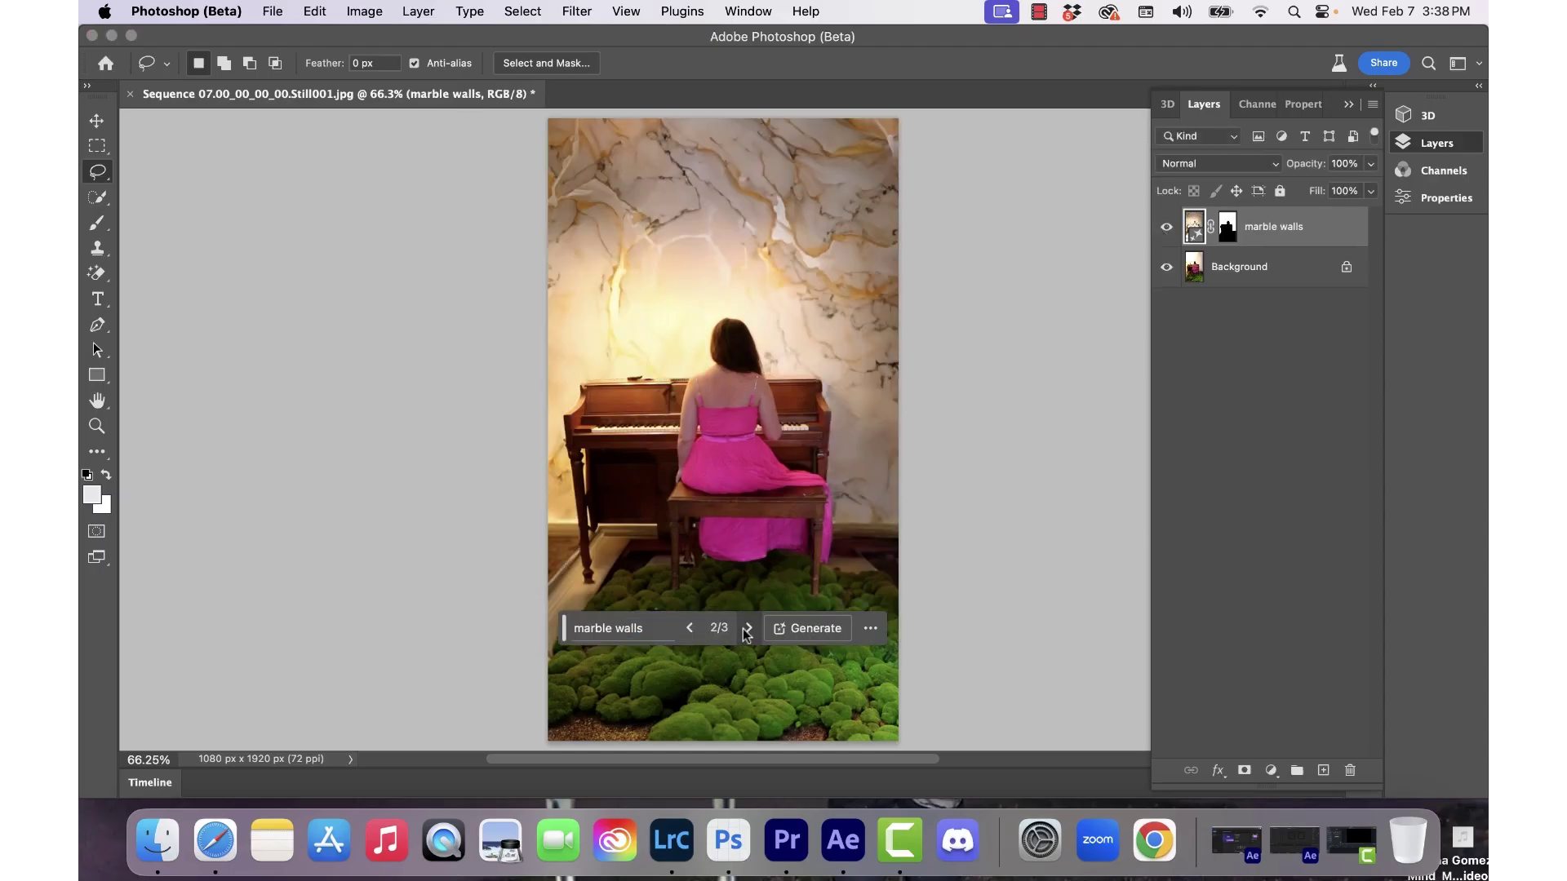
click(747, 628)
click(746, 628)
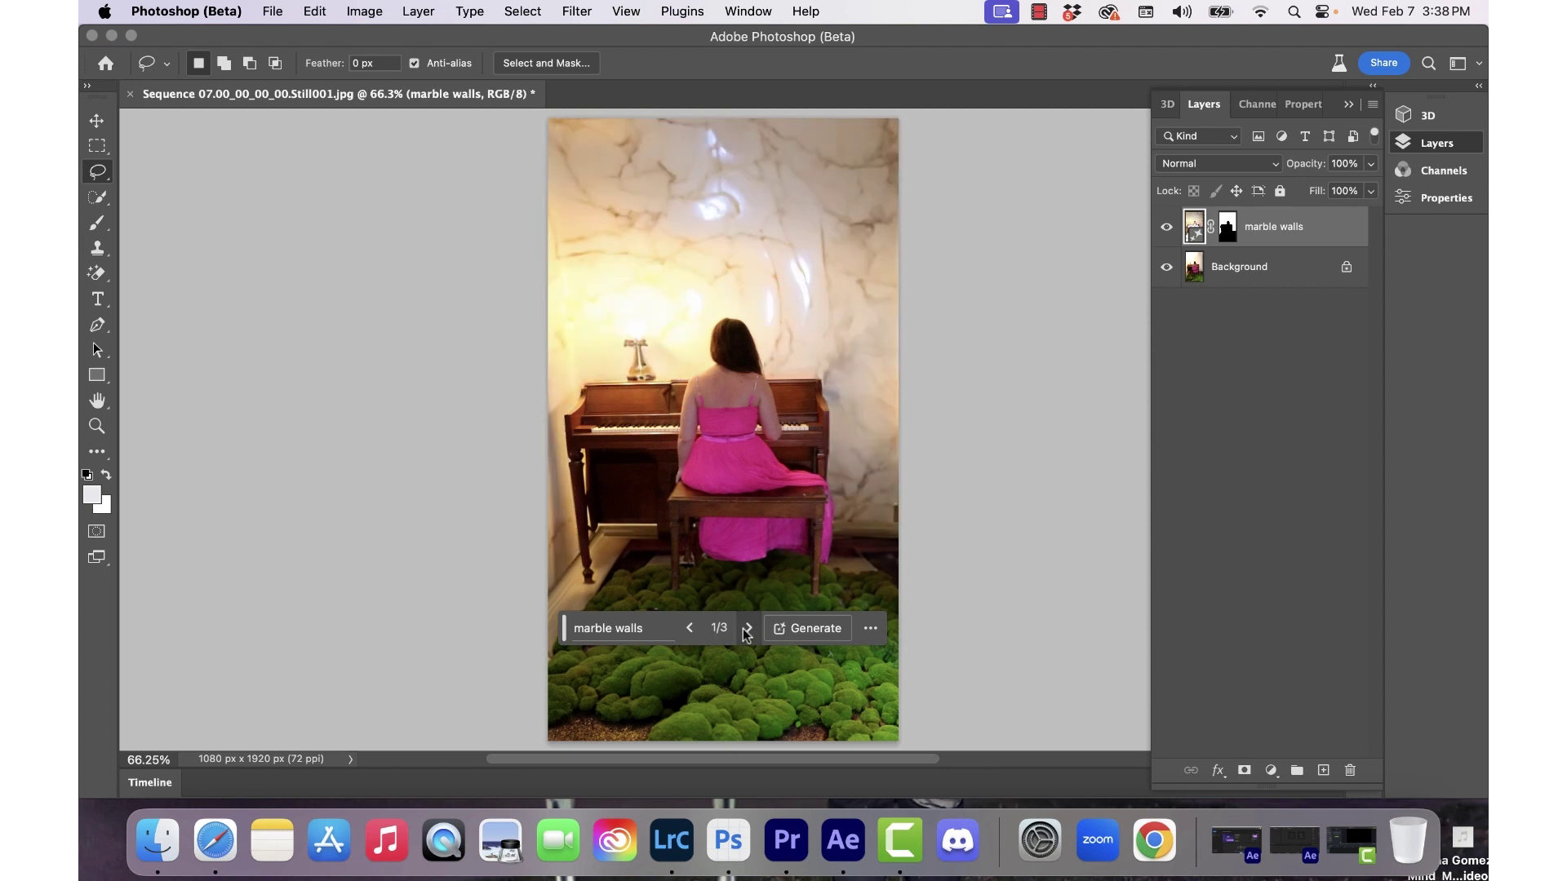
click(1167, 229)
click(1167, 229)
Extend the crop beyond the photo on all sides and run Generative Expand.
click(1170, 231)
click(1170, 231)
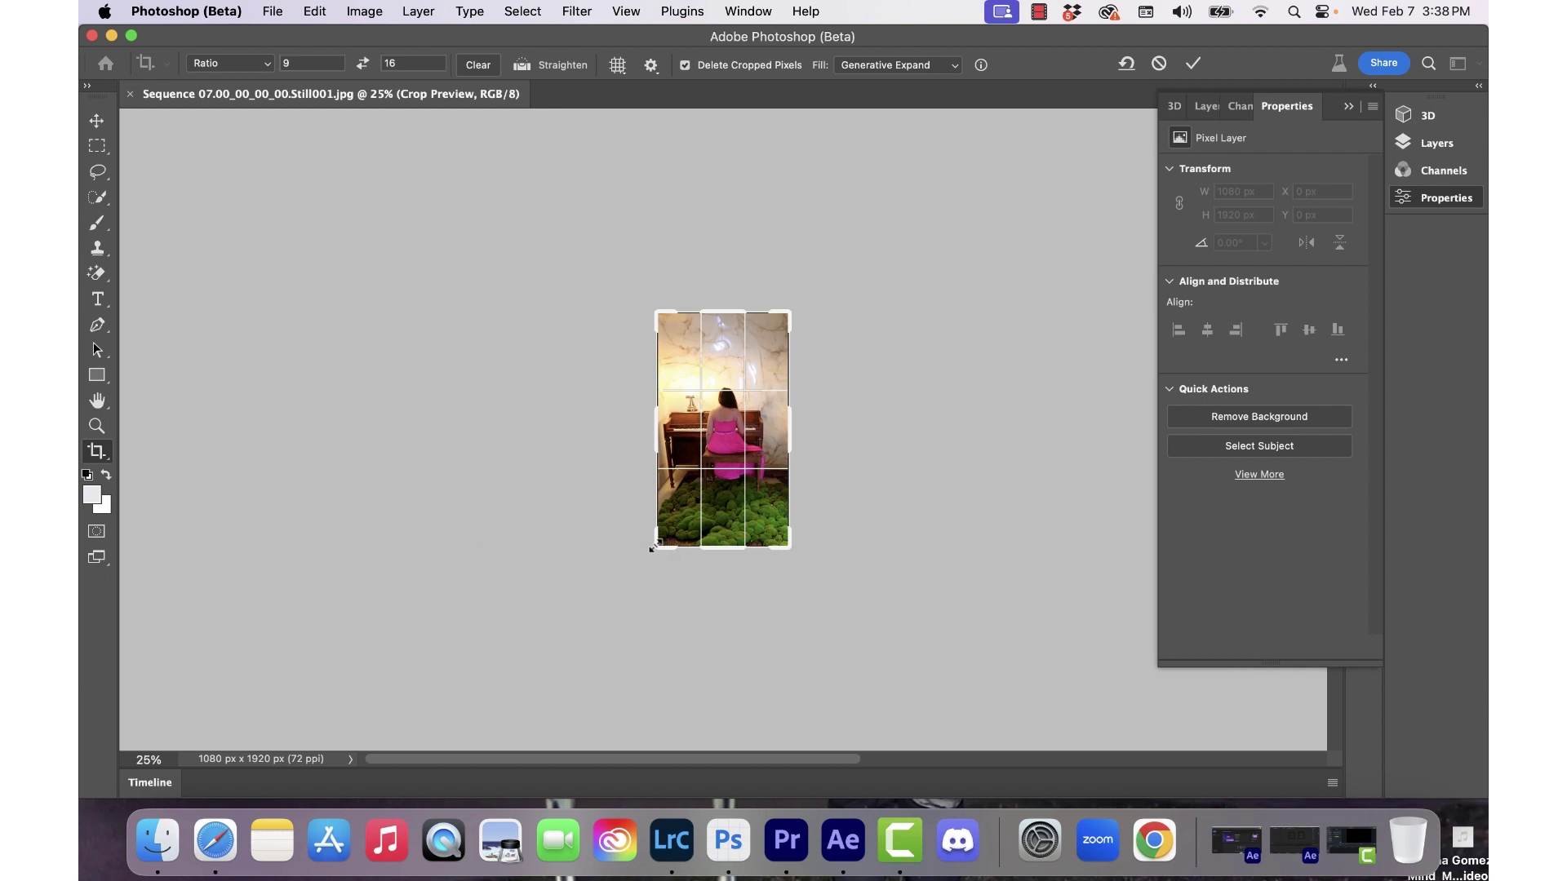
drag(653, 549, 563, 621)
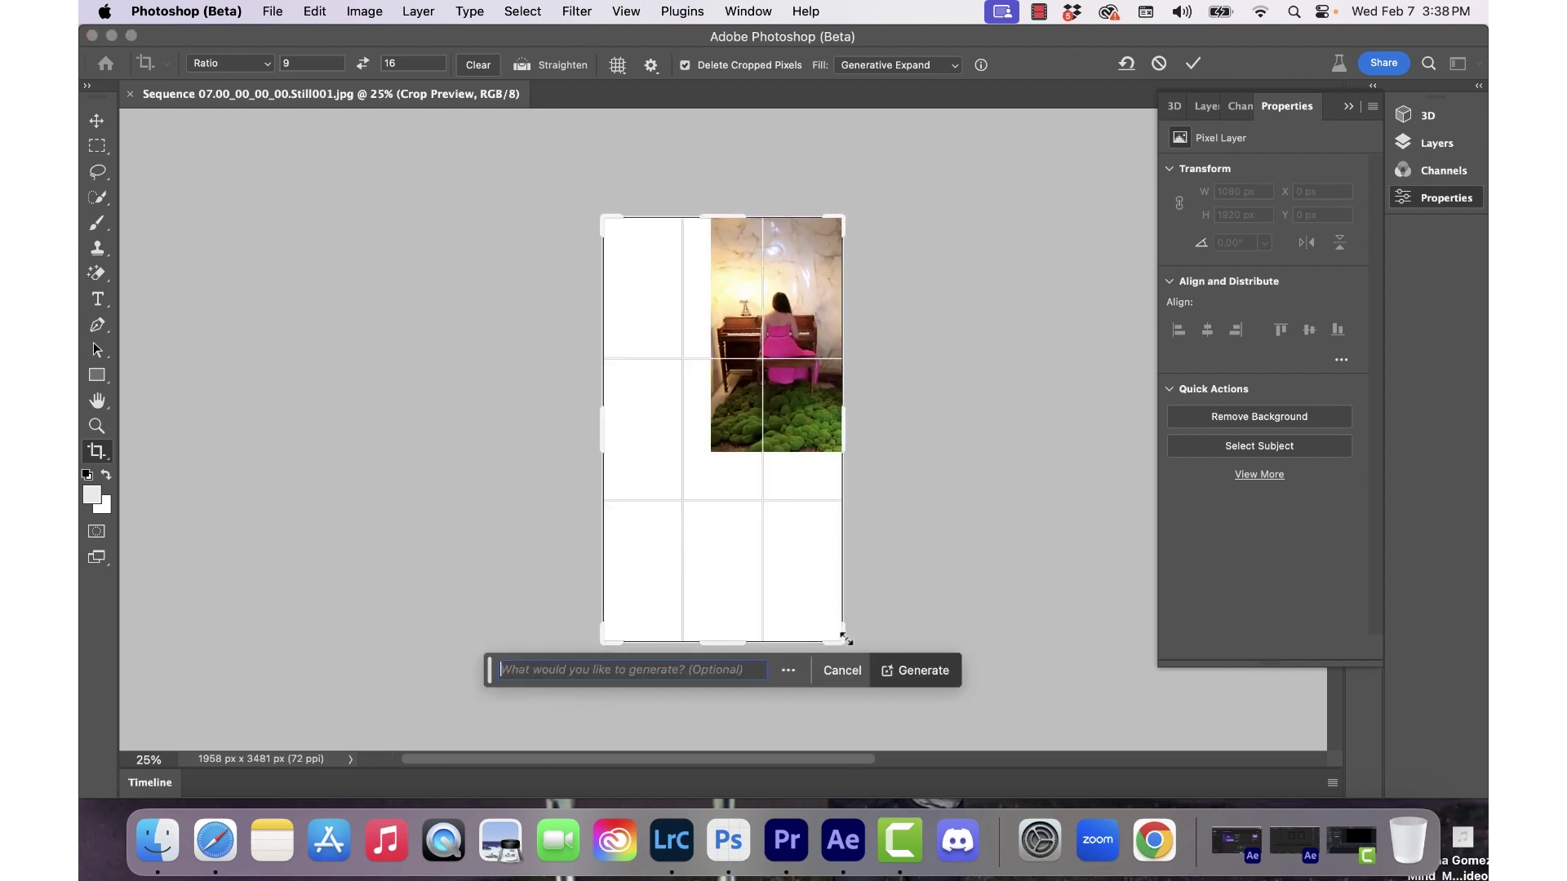
drag(846, 639, 919, 668)
drag(832, 230, 870, 171)
drag(581, 173, 551, 154)
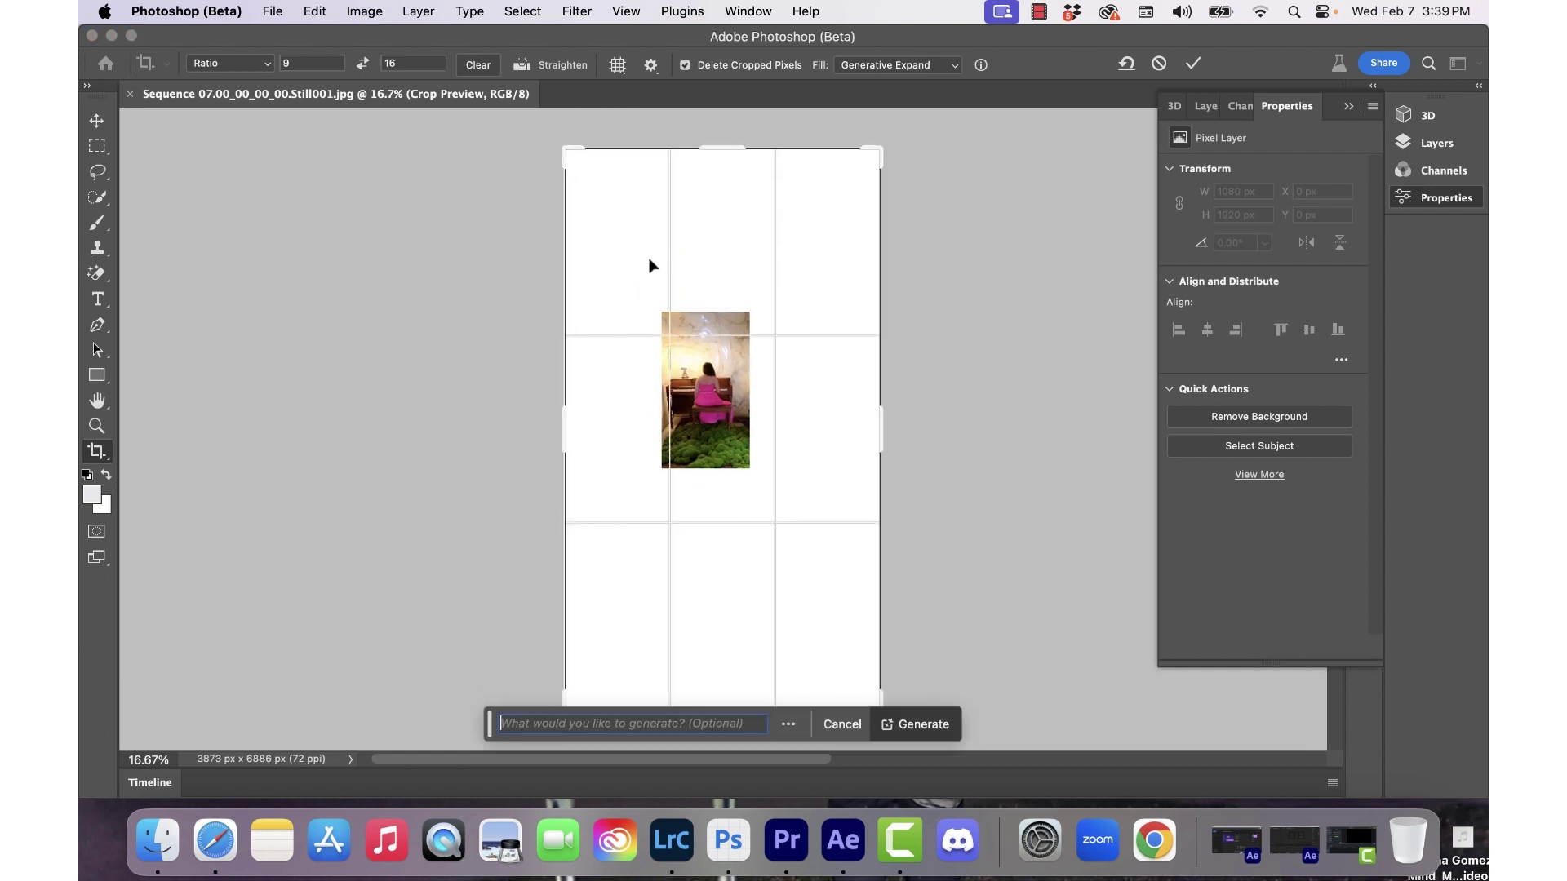
drag(651, 262, 667, 296)
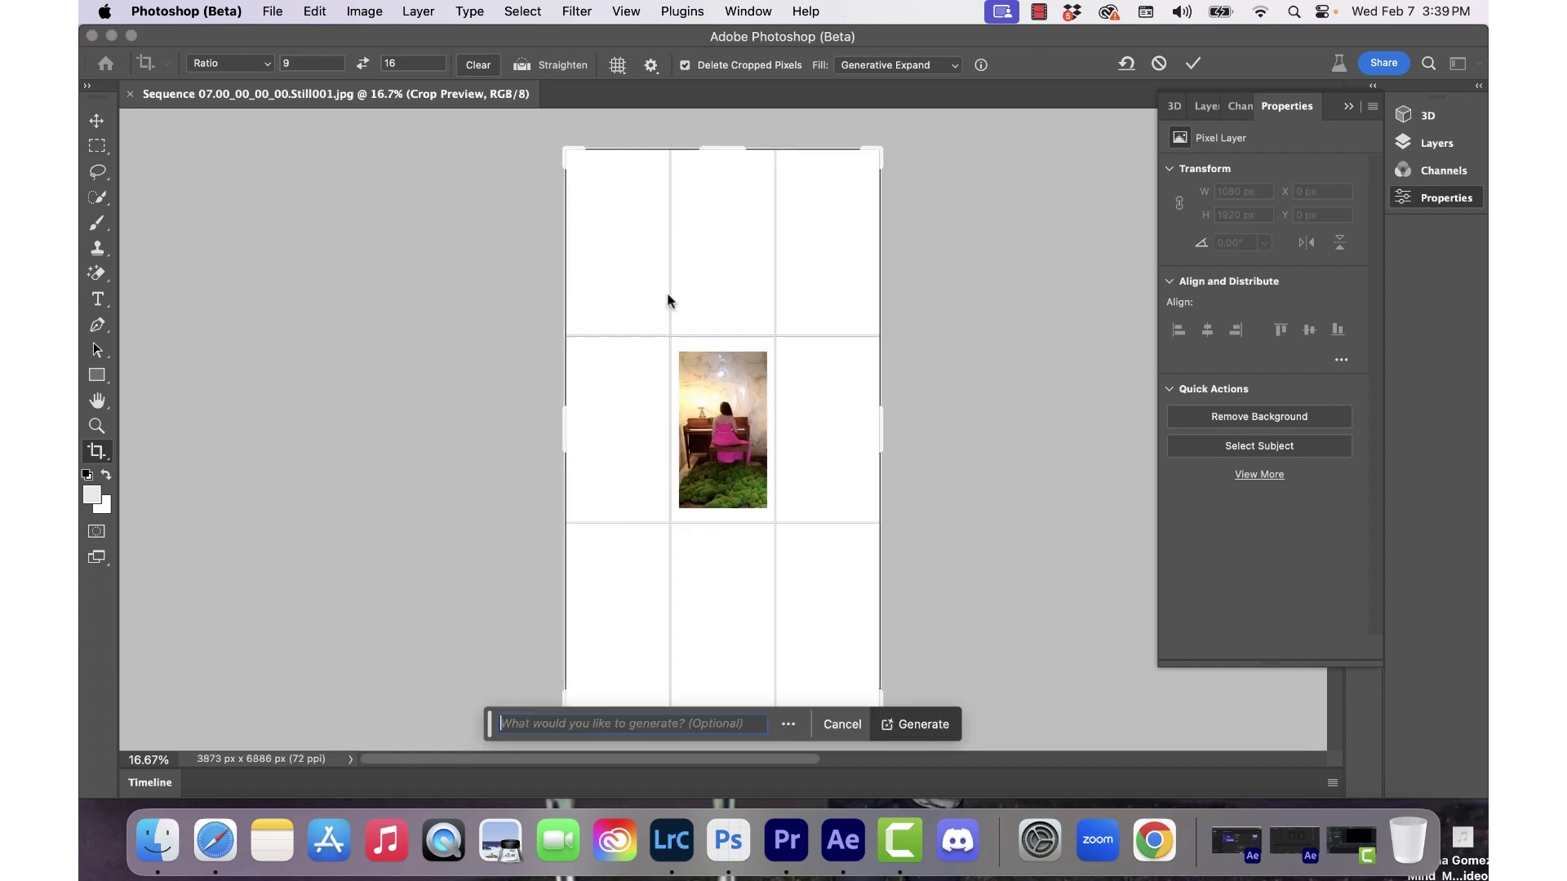
key(Return)
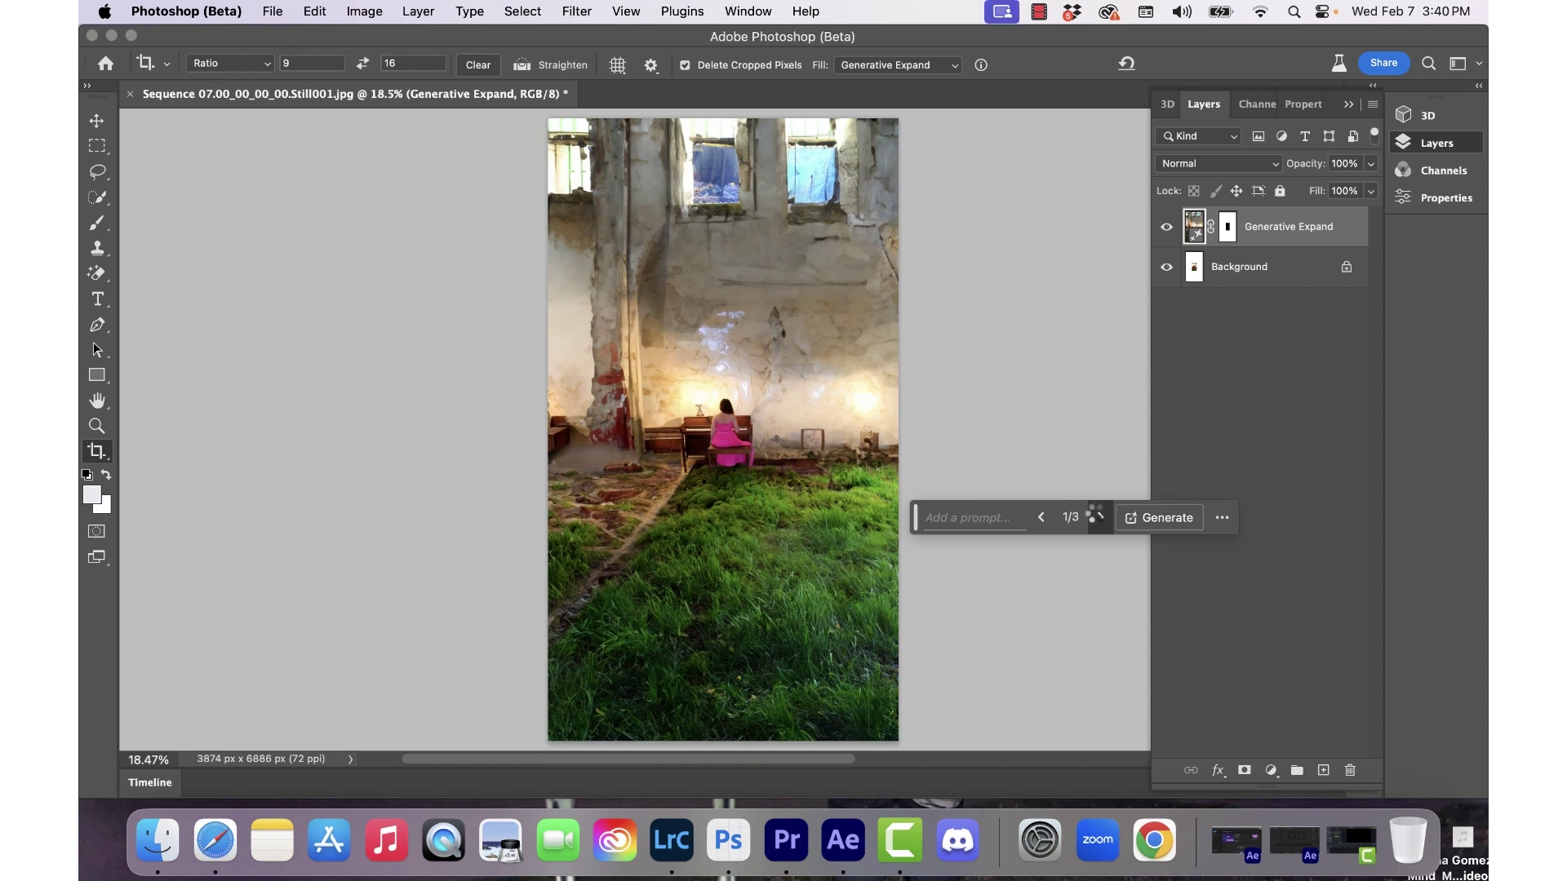
Compare the ruined-hall expansion variations, then drag both stills onto the Premiere timeline.
click(1096, 515)
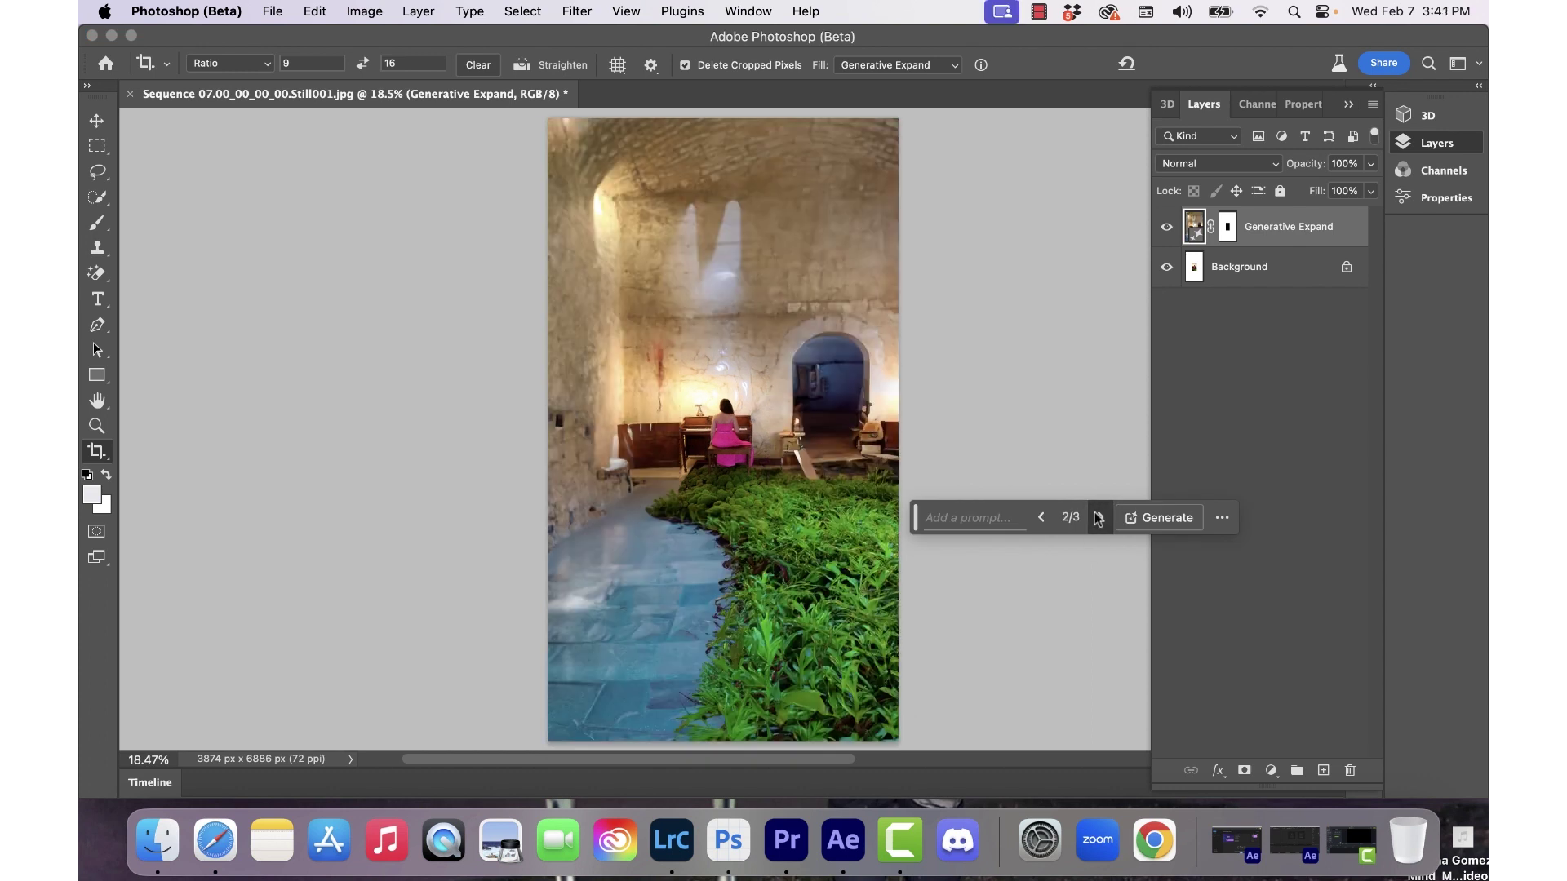
click(1098, 518)
click(1098, 517)
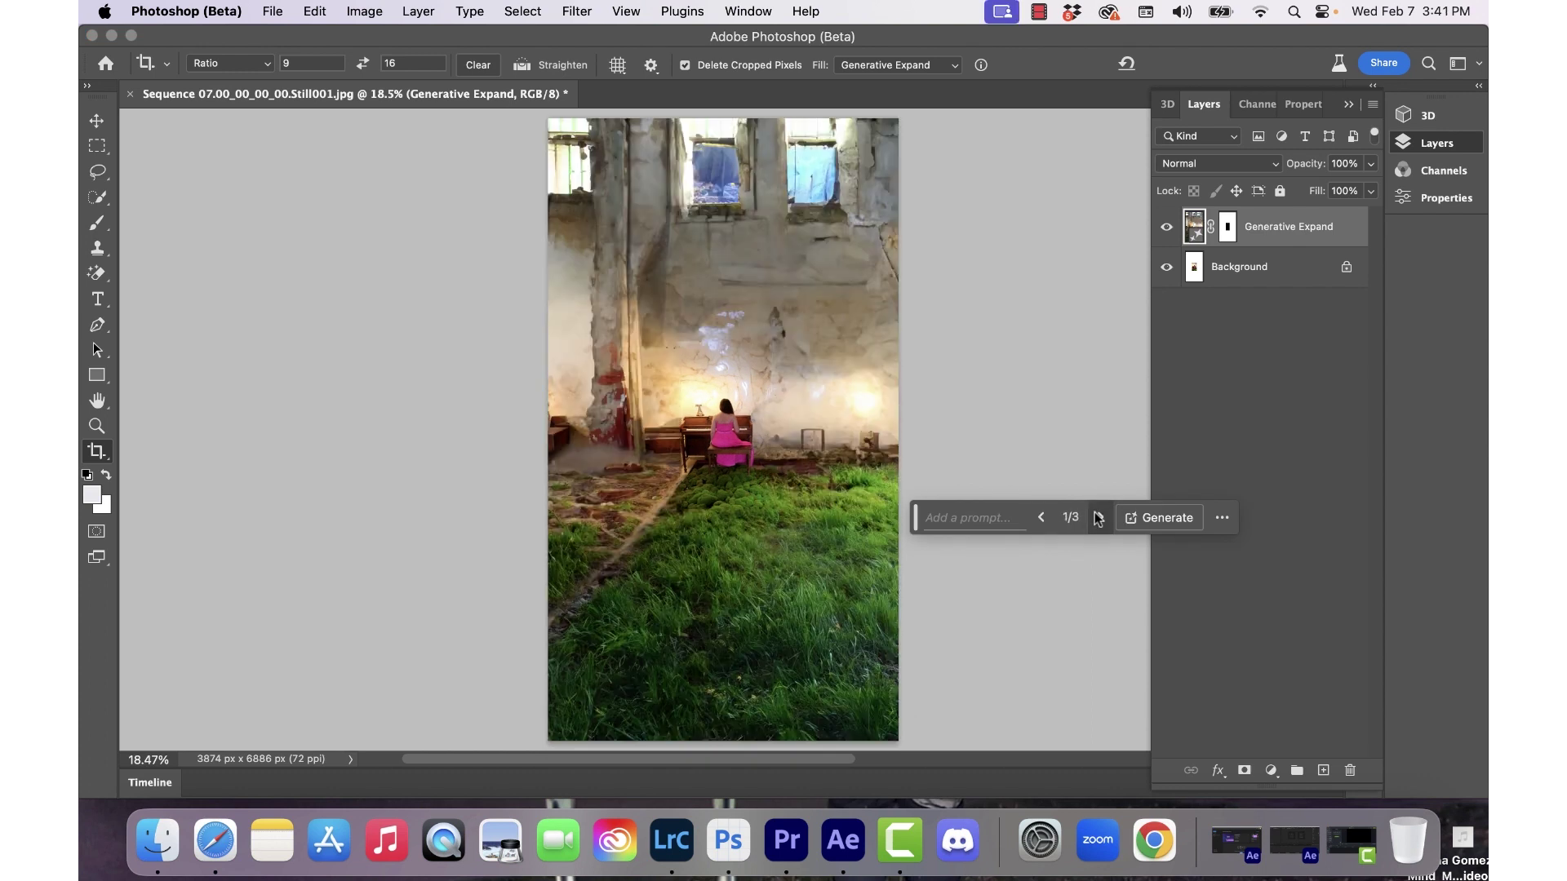
click(1167, 228)
click(1167, 227)
click(1167, 228)
click(1167, 228)
click(1167, 227)
click(1167, 228)
click(1172, 232)
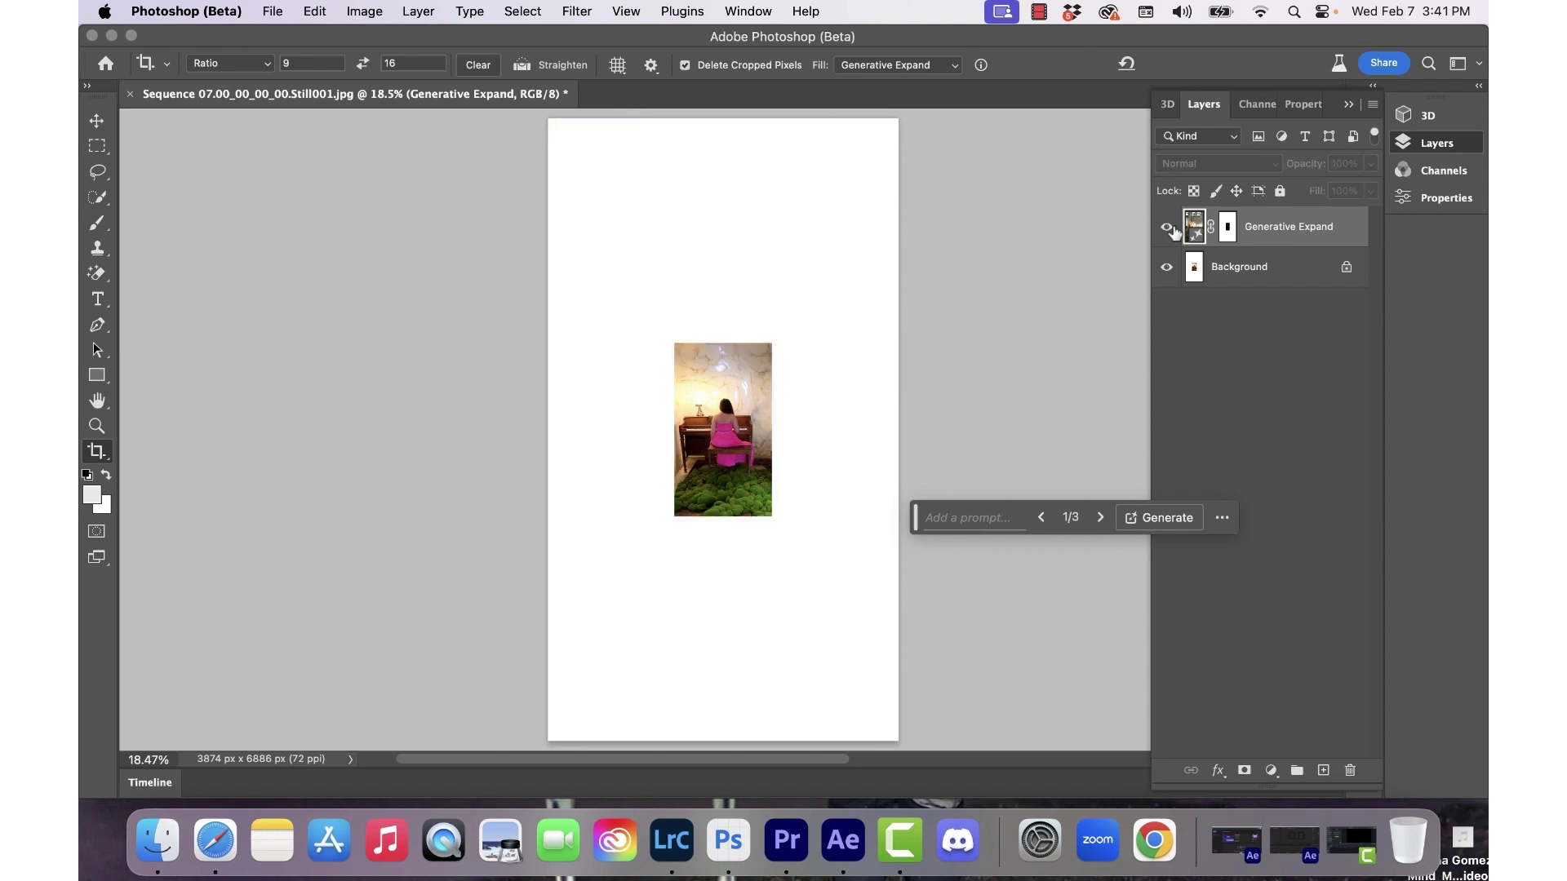
click(1172, 232)
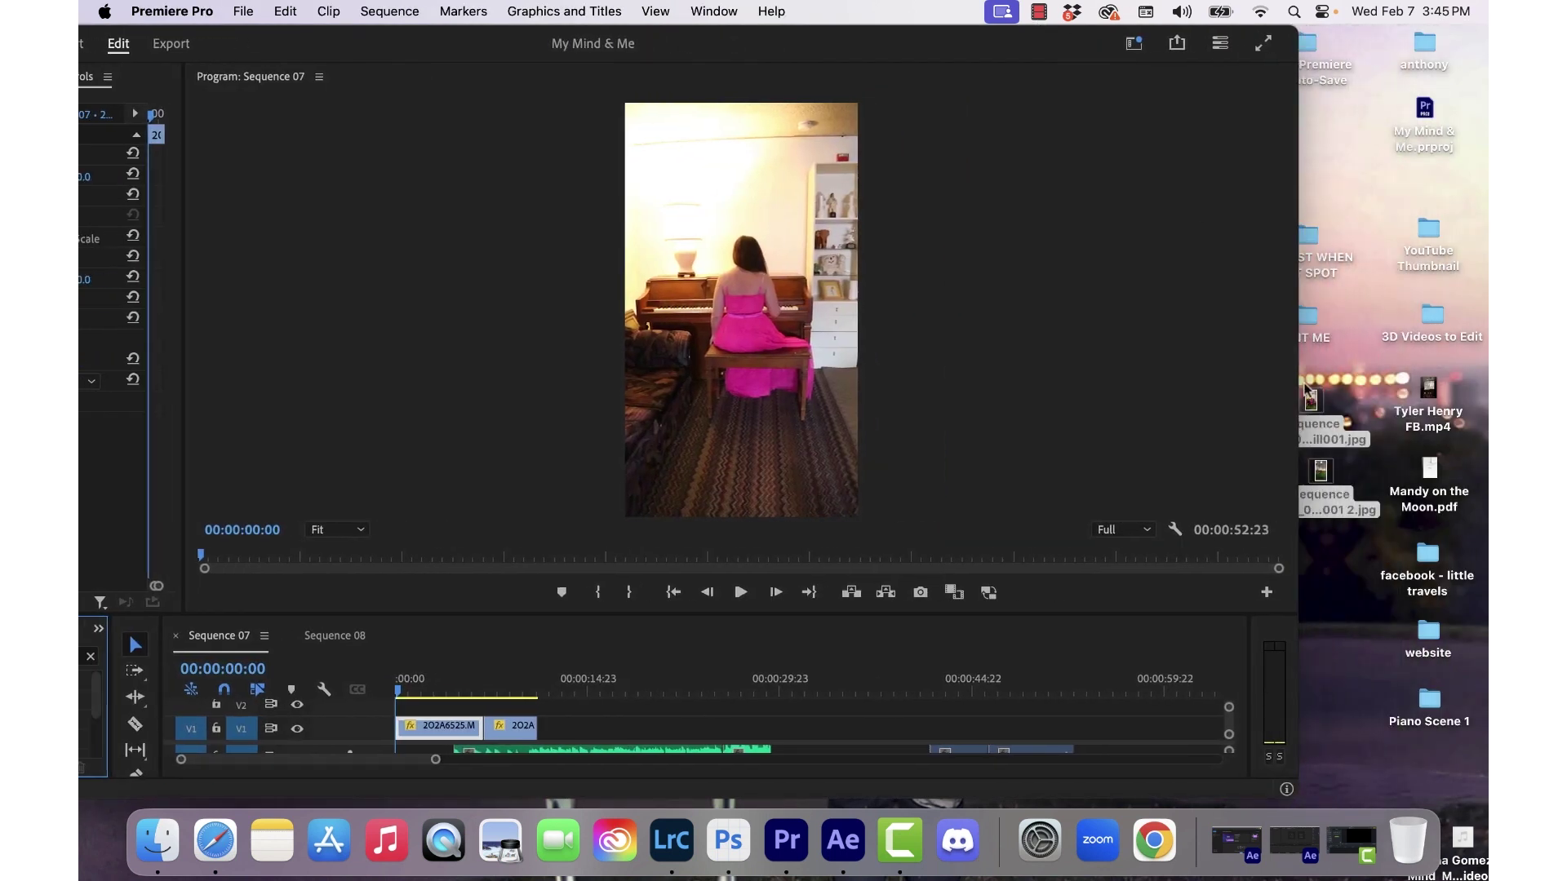
drag(1309, 398, 573, 718)
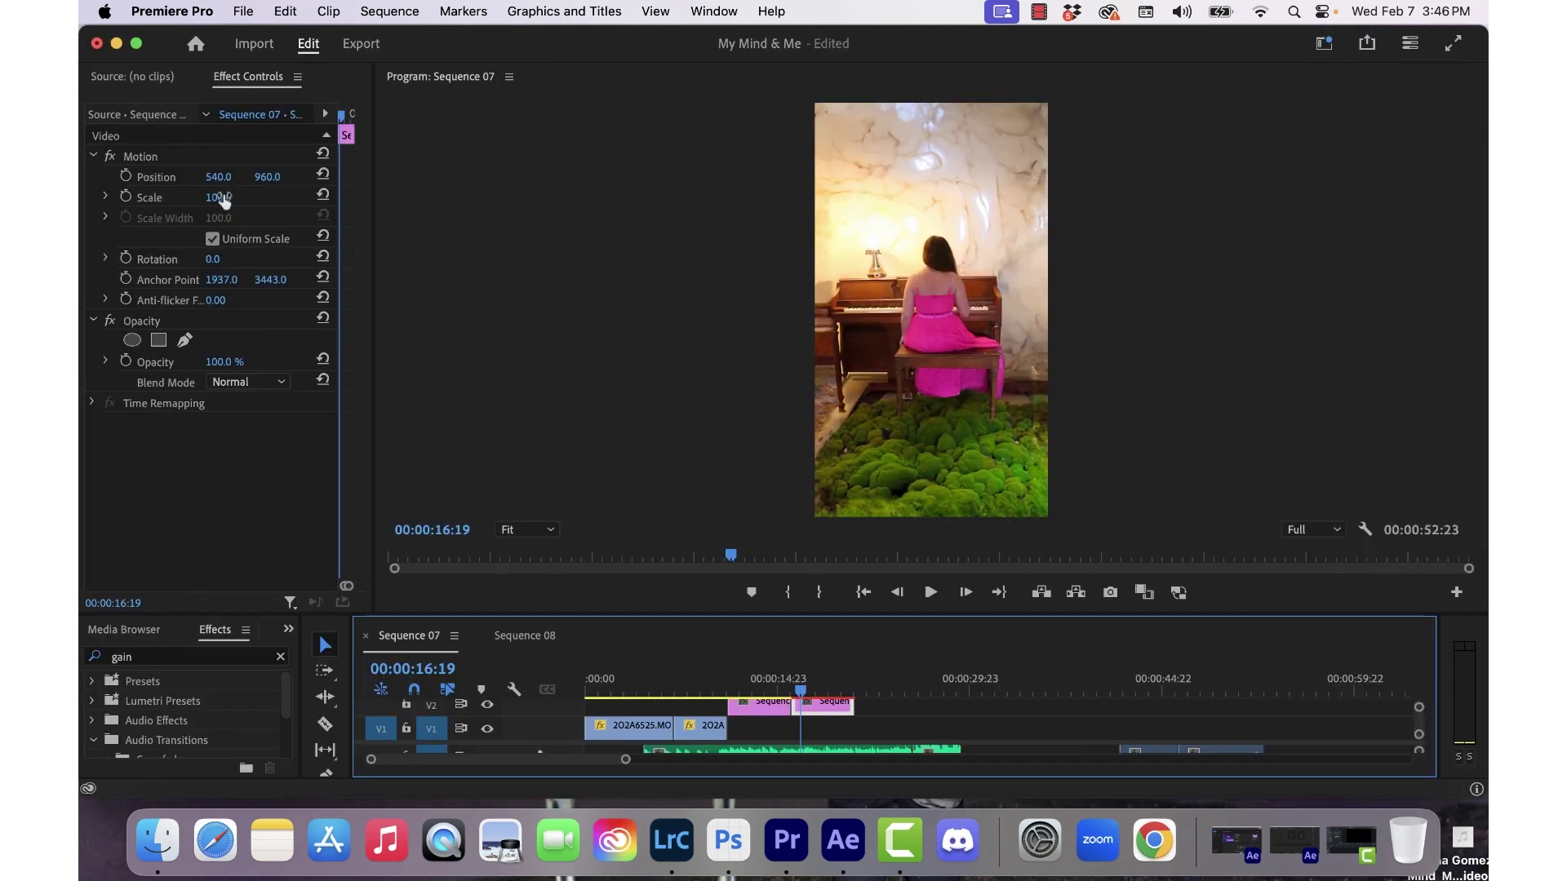
Scale the expanded ruined-hall still on V2 down to 26 to fit the frame.
drag(225, 200, 164, 200)
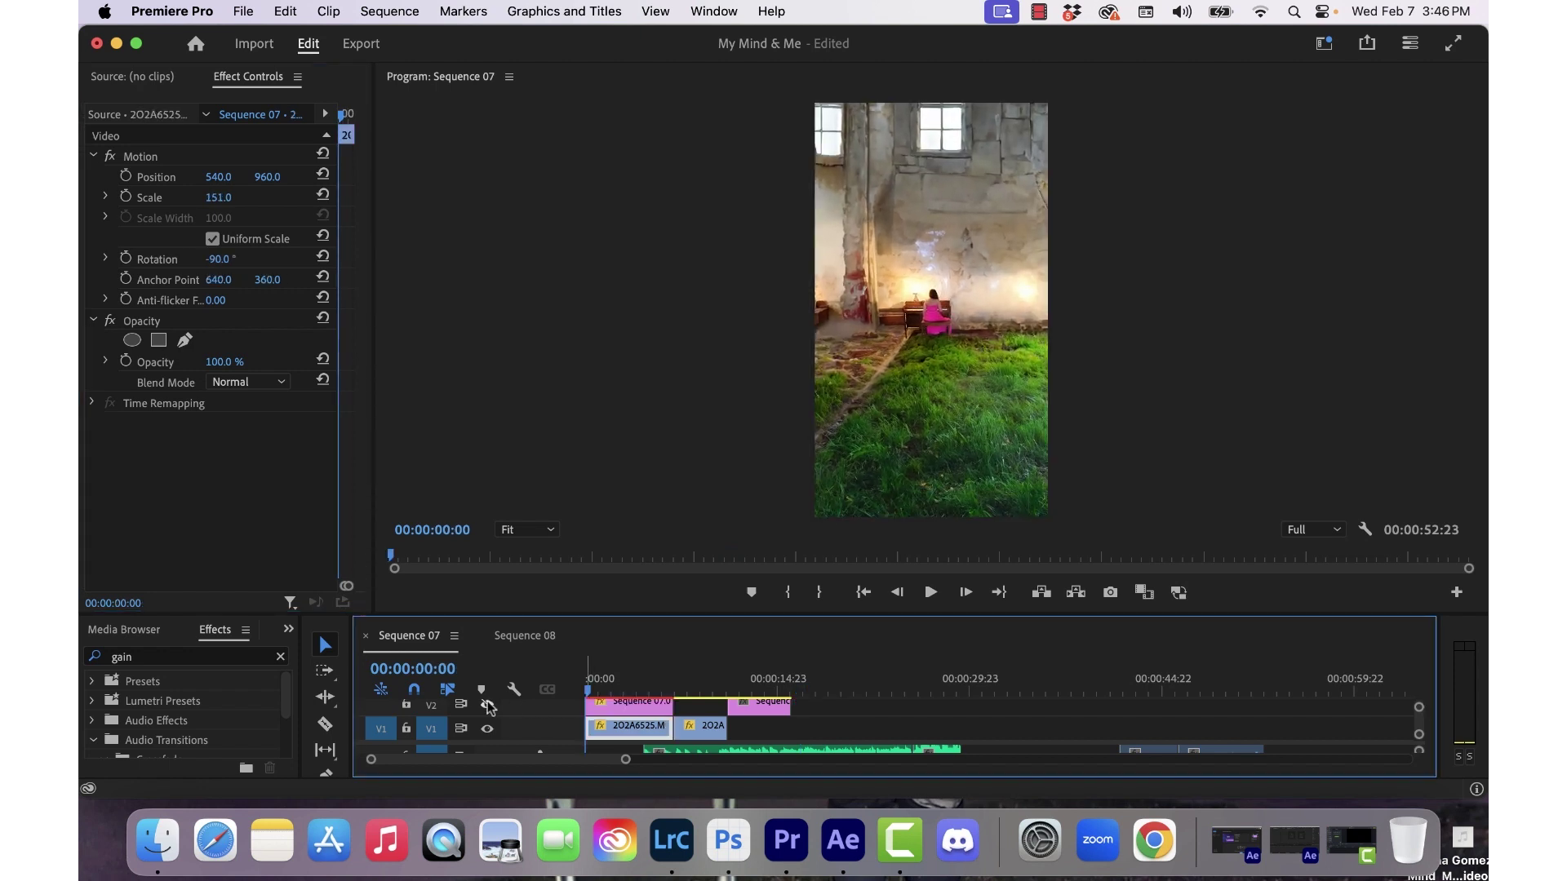
Scale the V1 piano footage down to 42 to match the still.
click(488, 705)
click(488, 705)
click(488, 705)
click(488, 705)
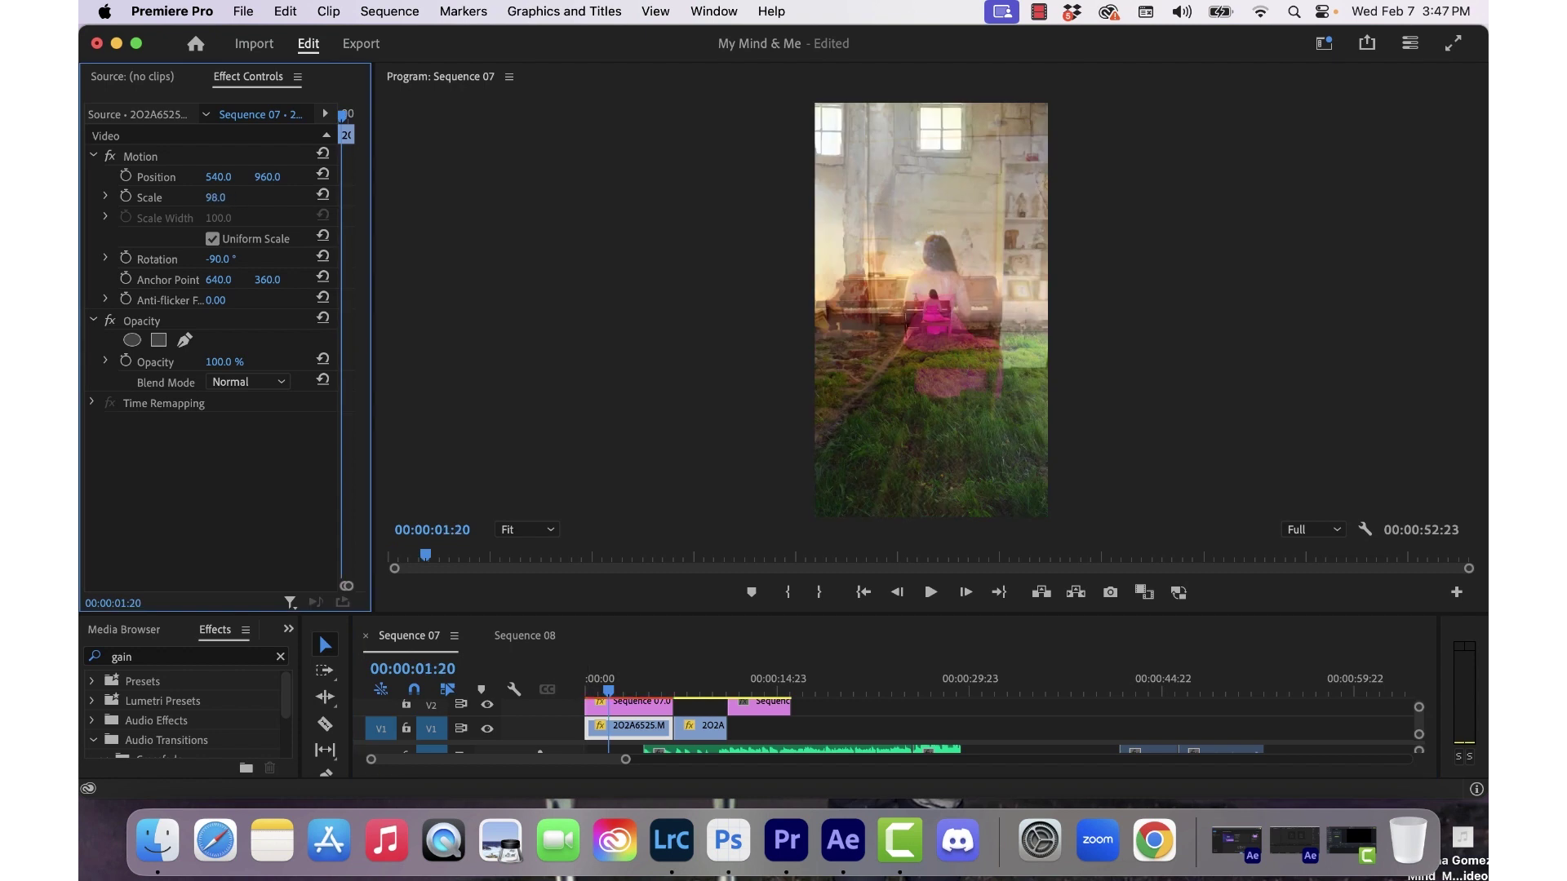
drag(217, 198, 186, 199)
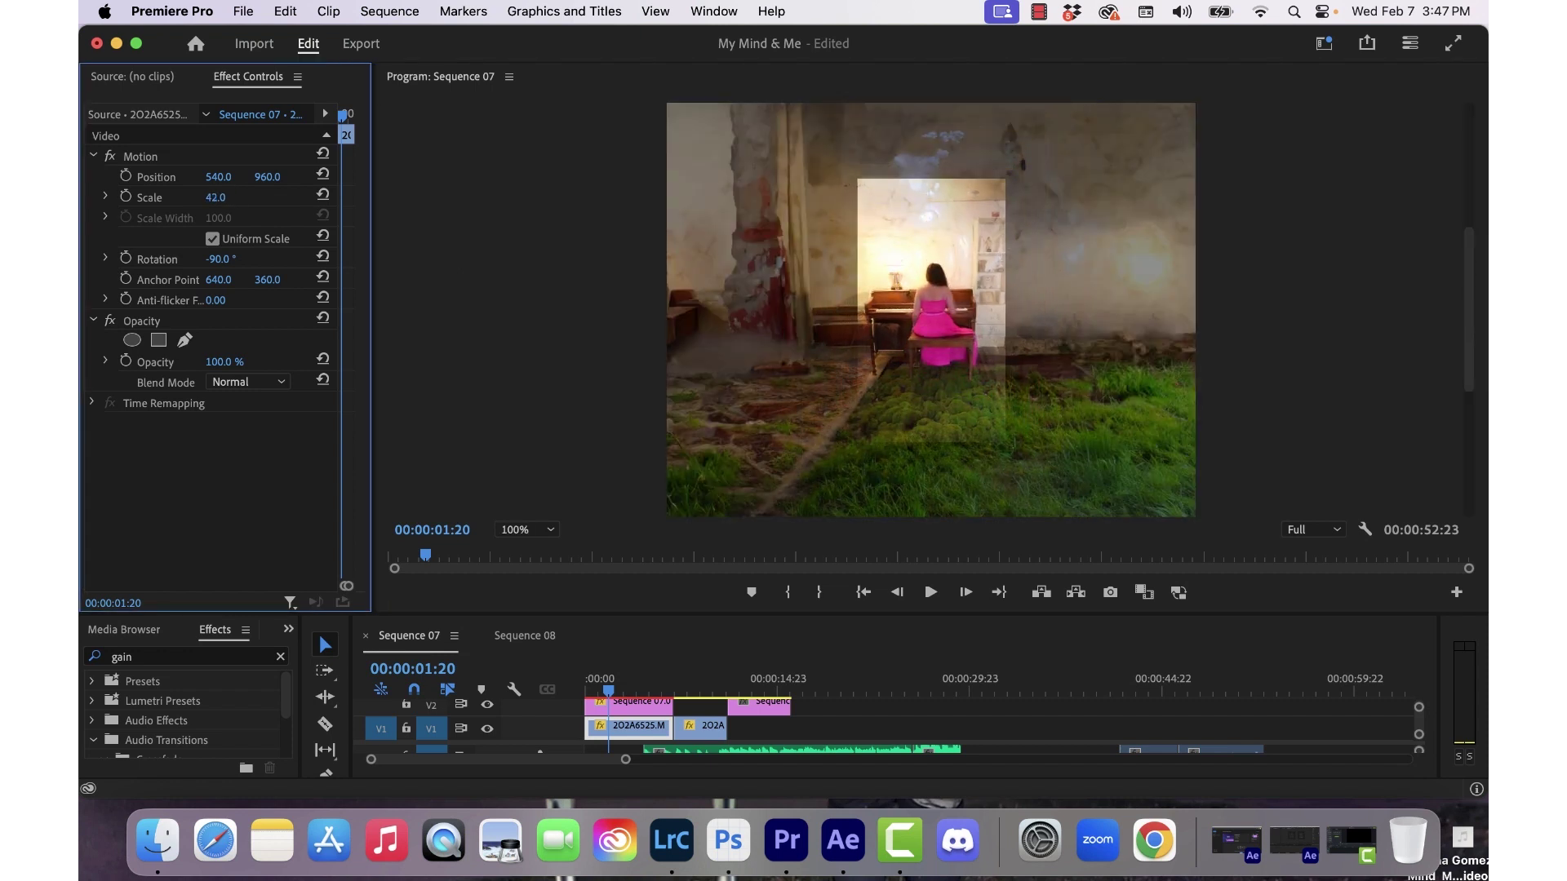
Zoom the monitor to 200%, check alignment, and drop the still's Opacity to 0%.
click(488, 732)
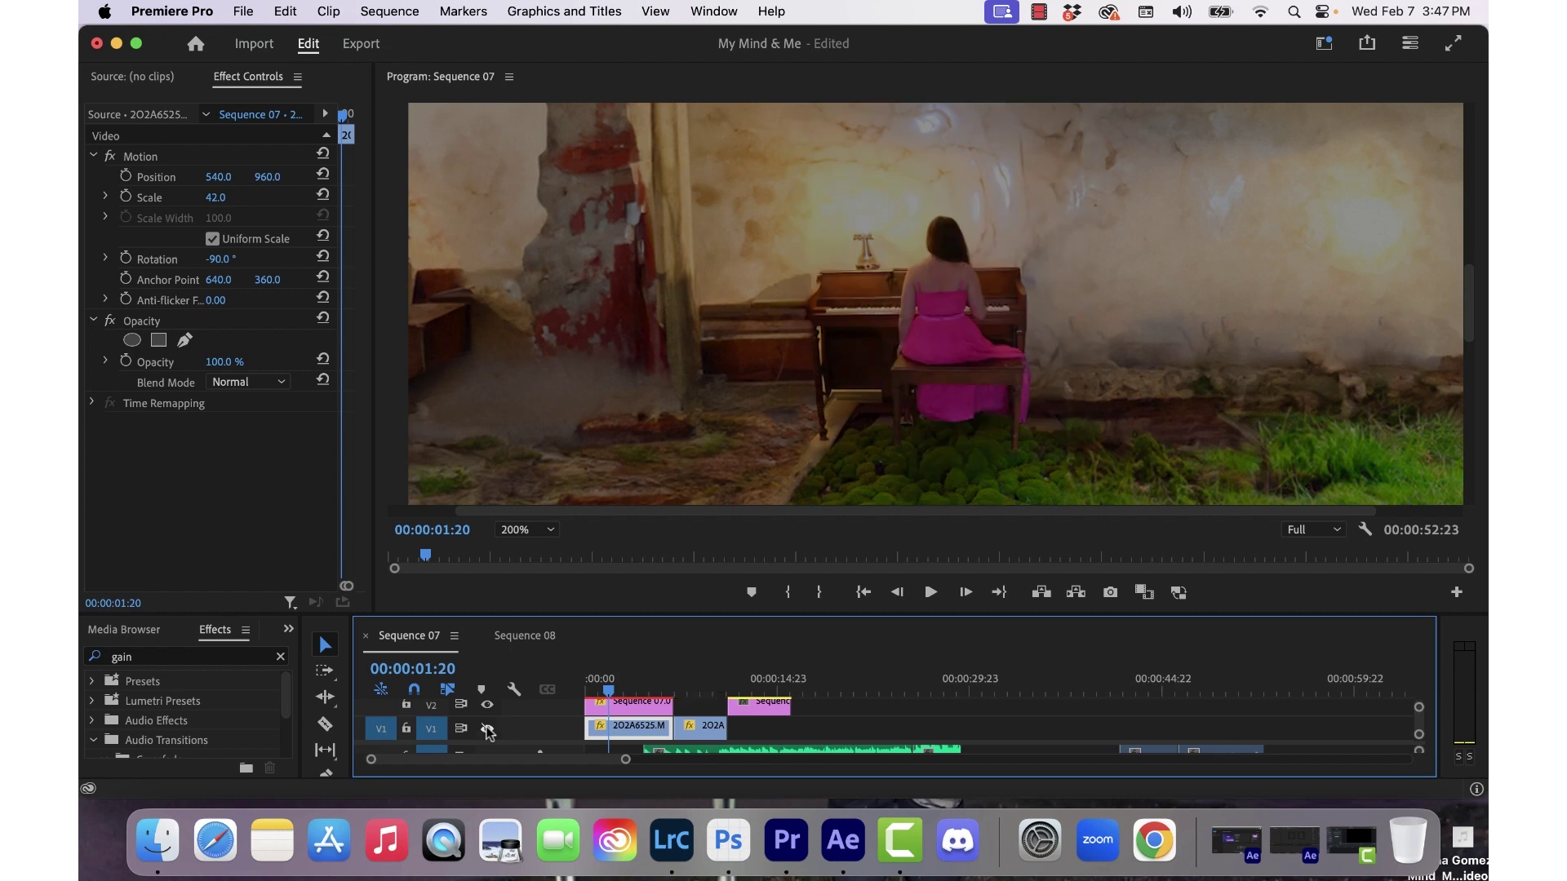
click(487, 729)
click(487, 730)
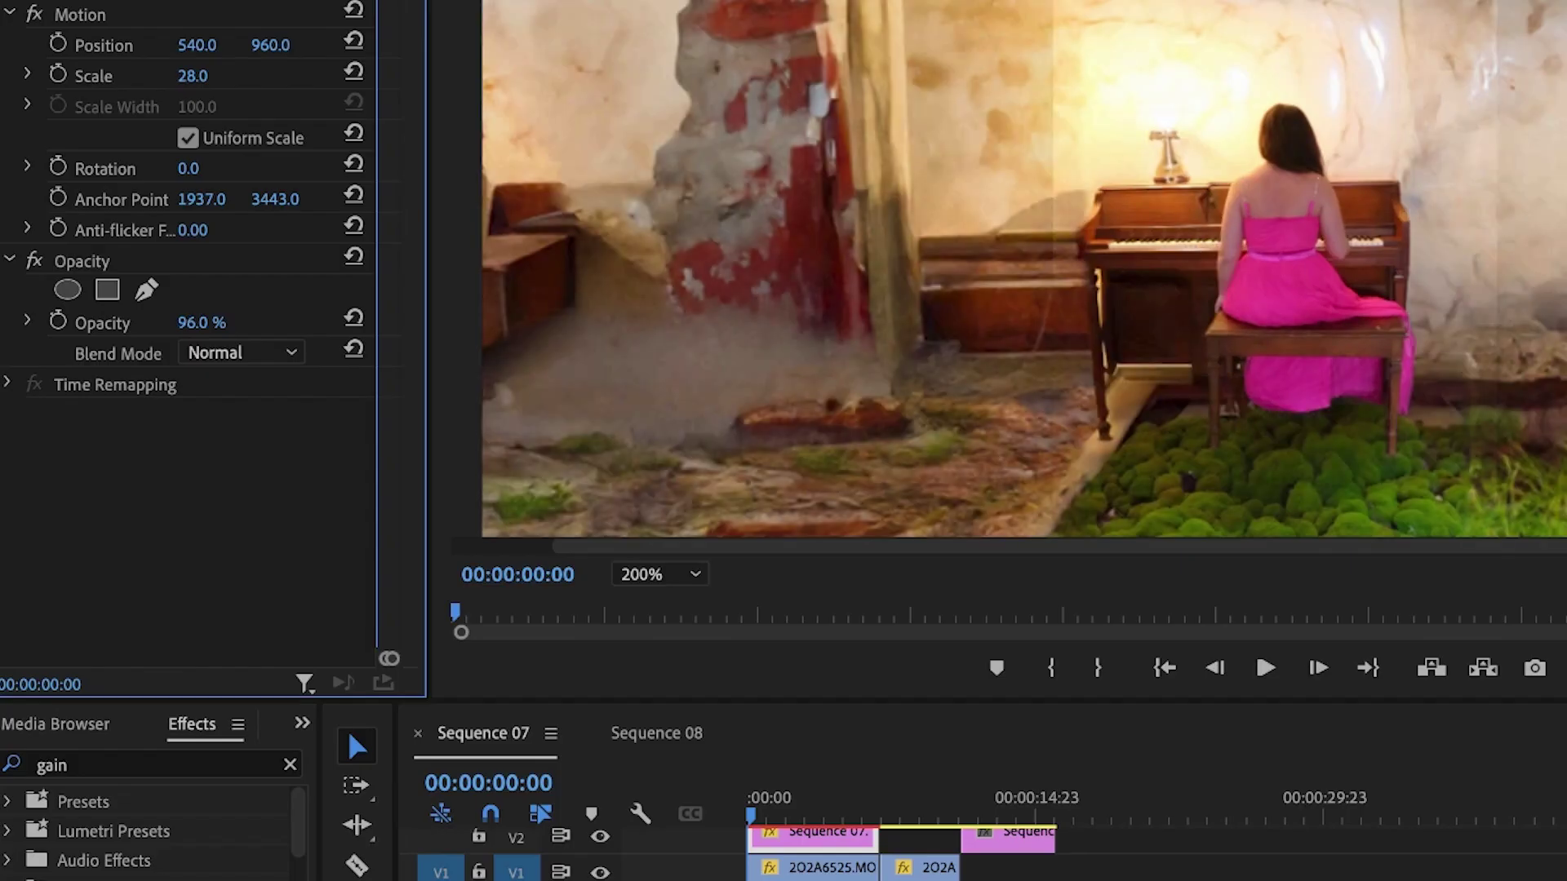
drag(196, 323, 236, 361)
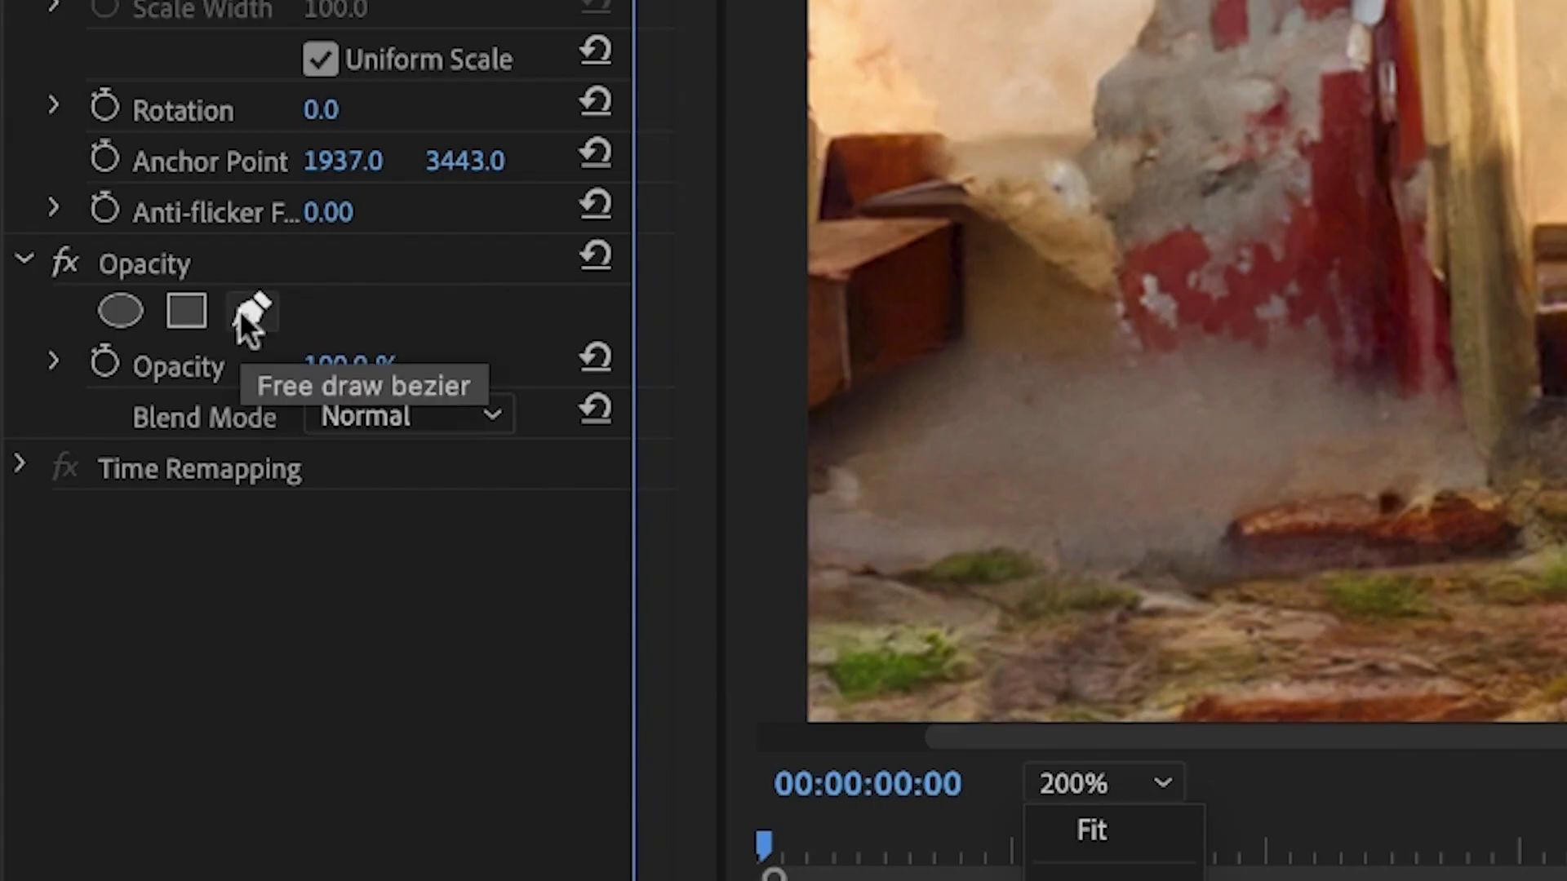
Draw an inverted free-draw opacity mask around the seated woman and play back the composite.
click(238, 311)
click(1395, 512)
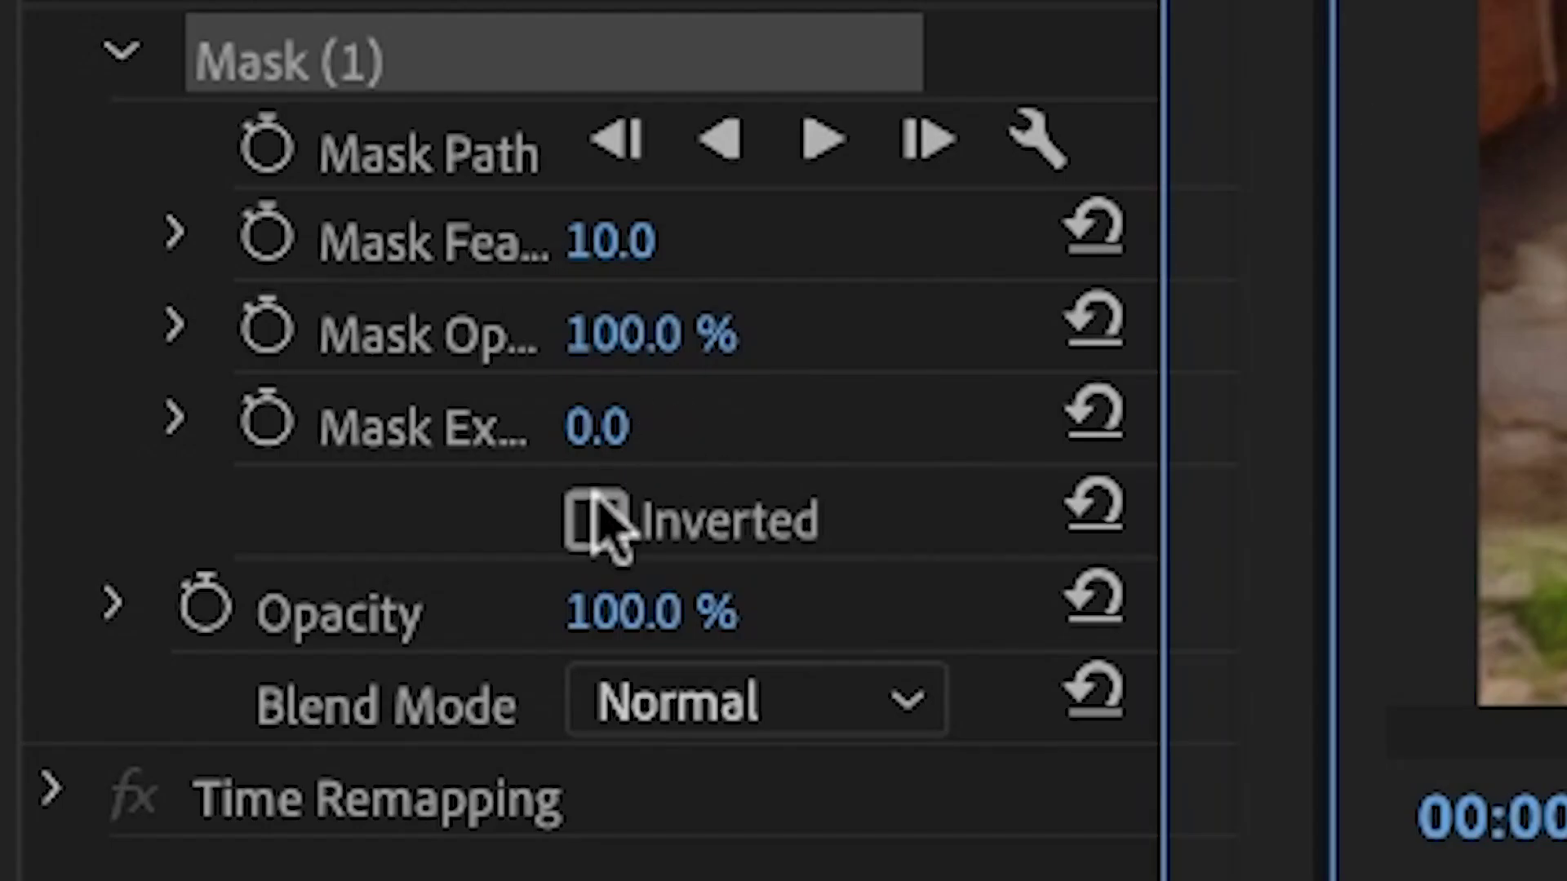
click(212, 463)
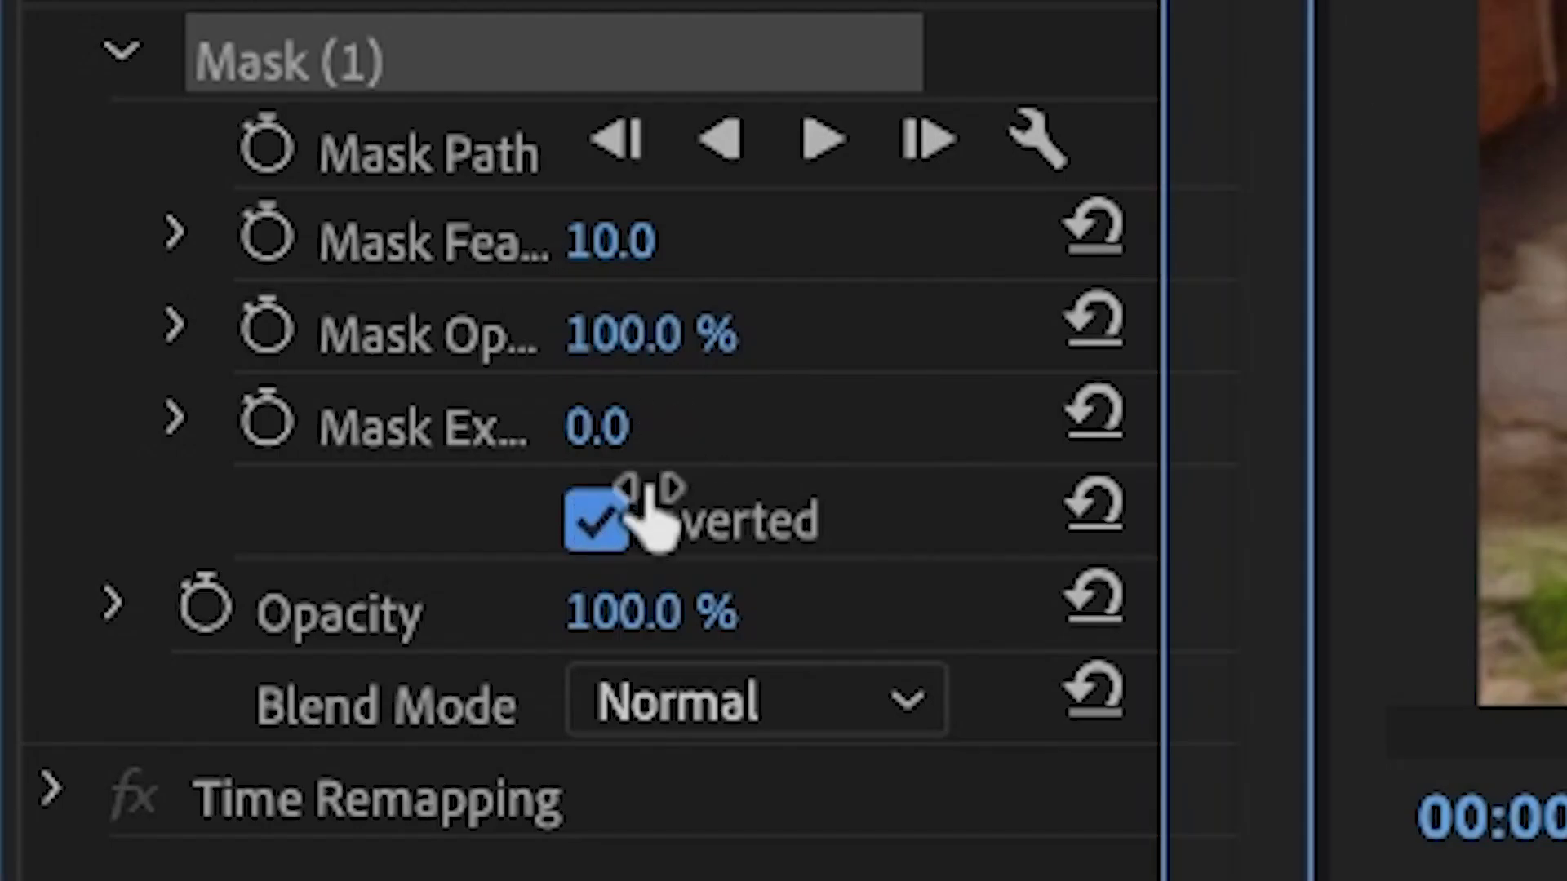
click(684, 705)
key(space)
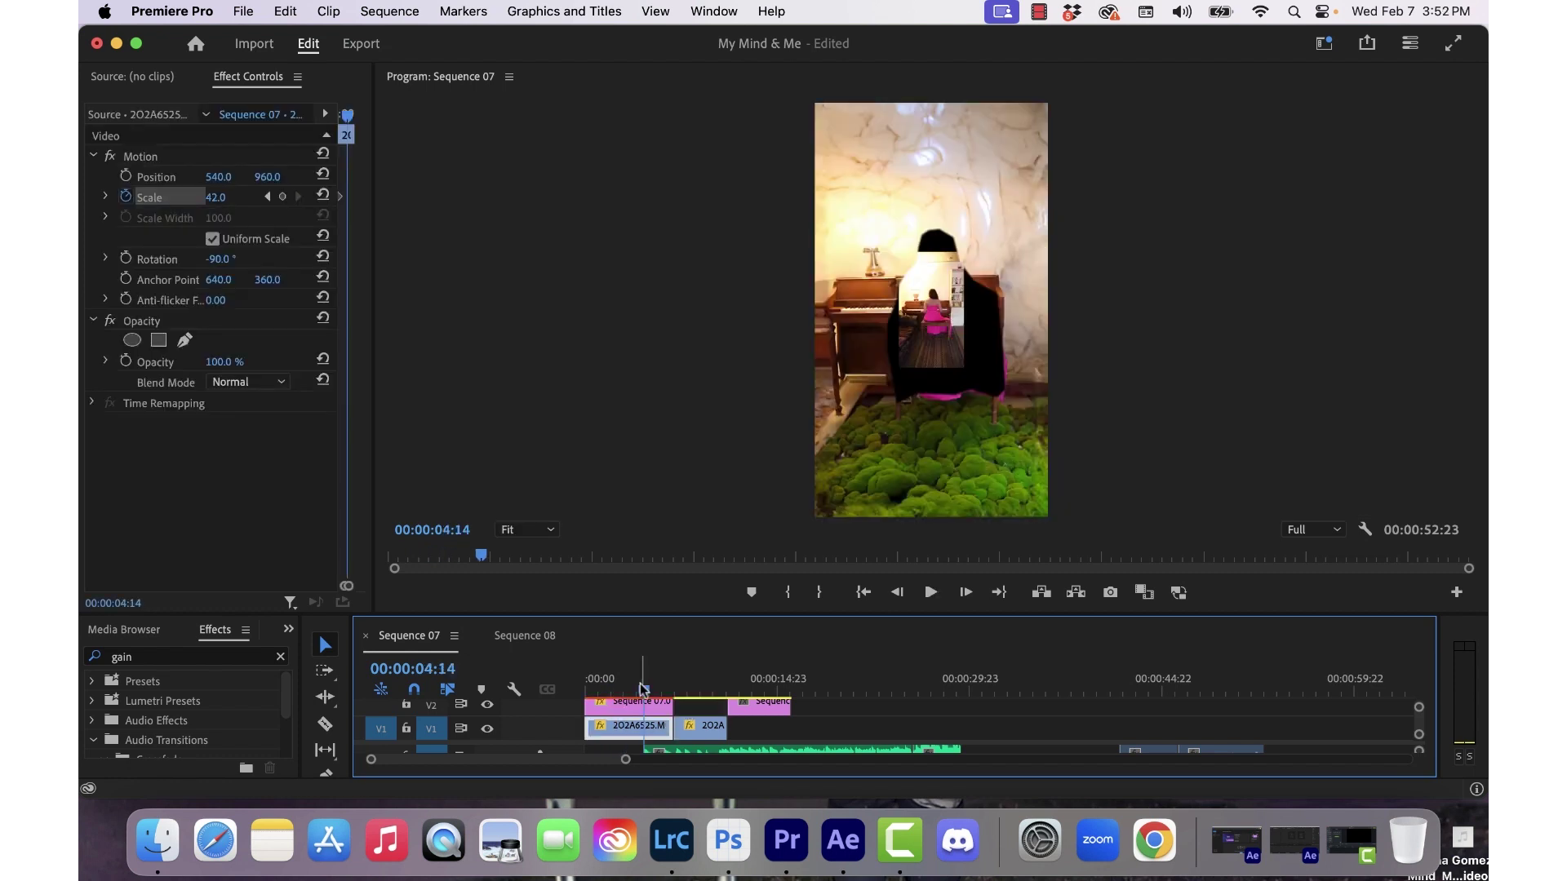
Keyframe the piano footage's Scale to rise from 42 to 149.
drag(215, 196, 342, 197)
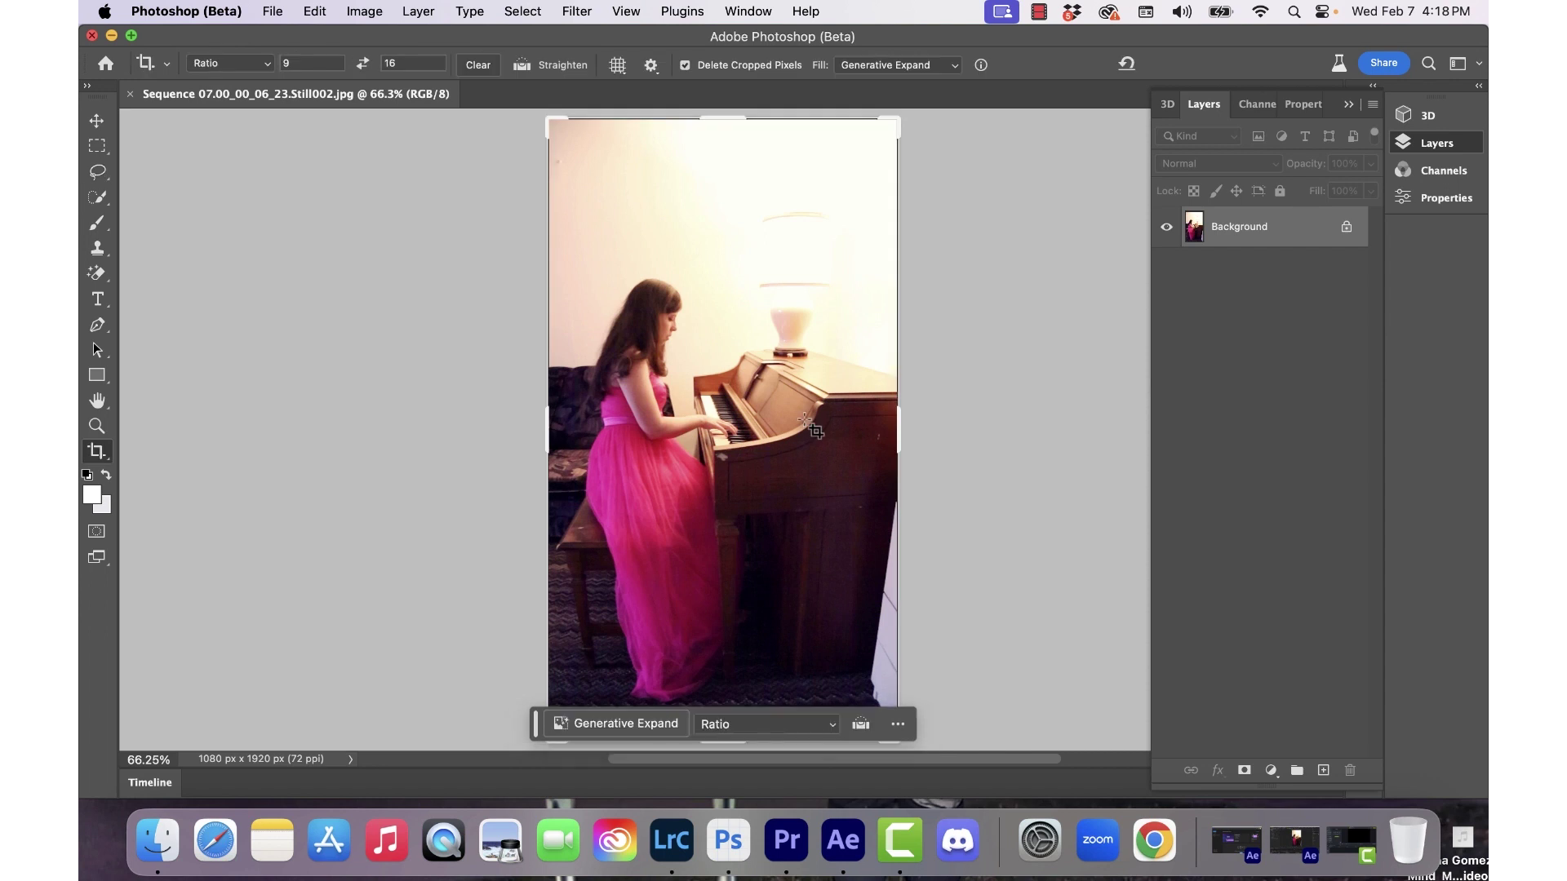
Crop-expand the side-view still's canvas with Generative Expand and browse the variations.
key(super+minus)
mouse_move(655, 552)
mouse_down()
mouse_move(608, 620)
mouse_move(674, 563)
mouse_up()
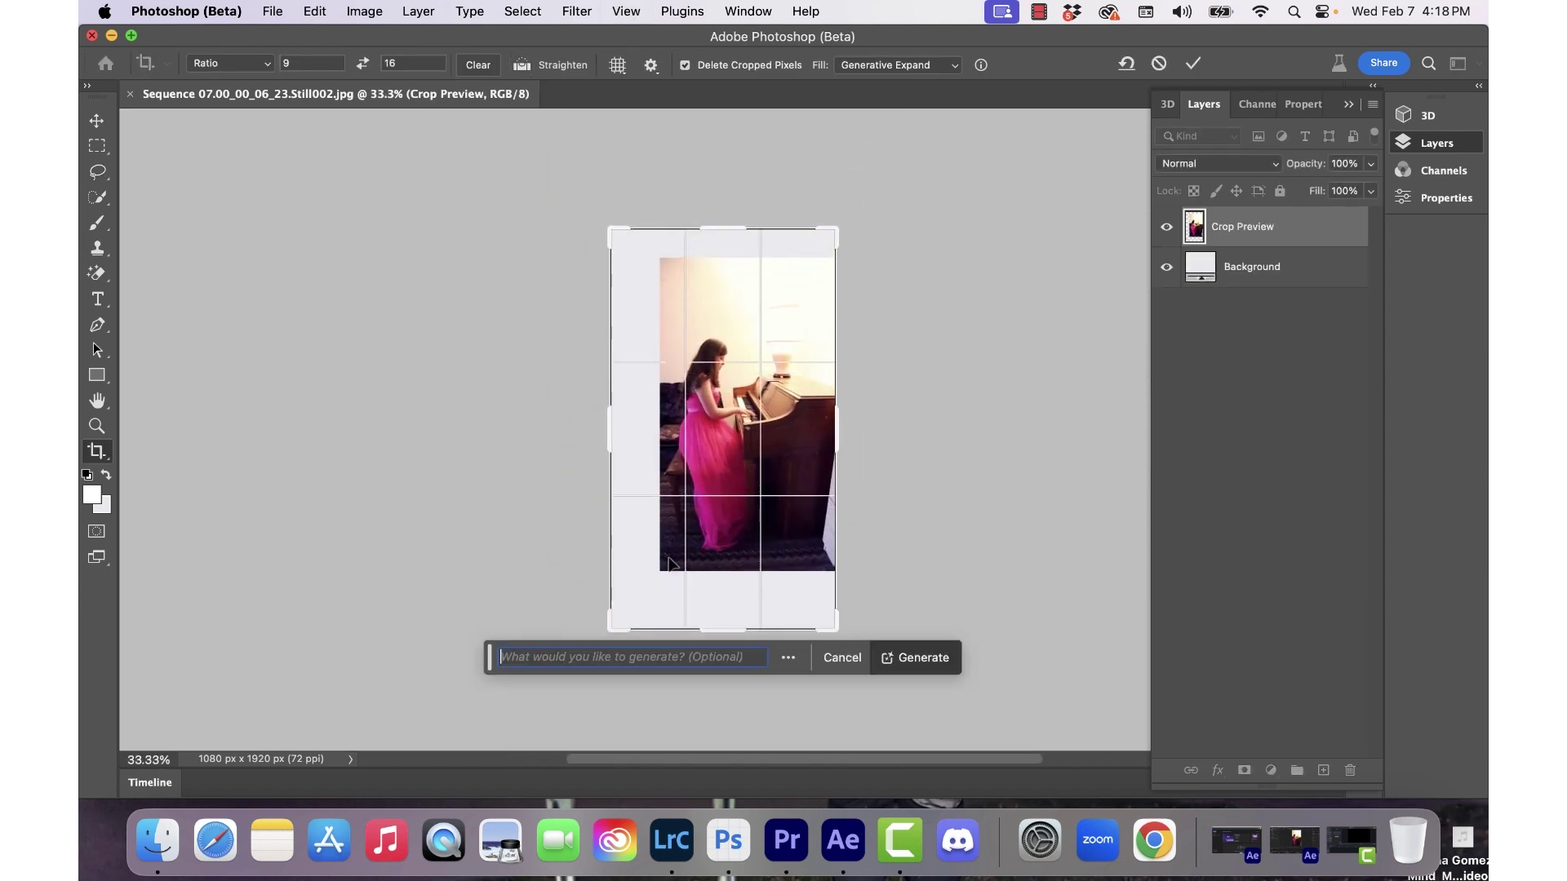
key(Return)
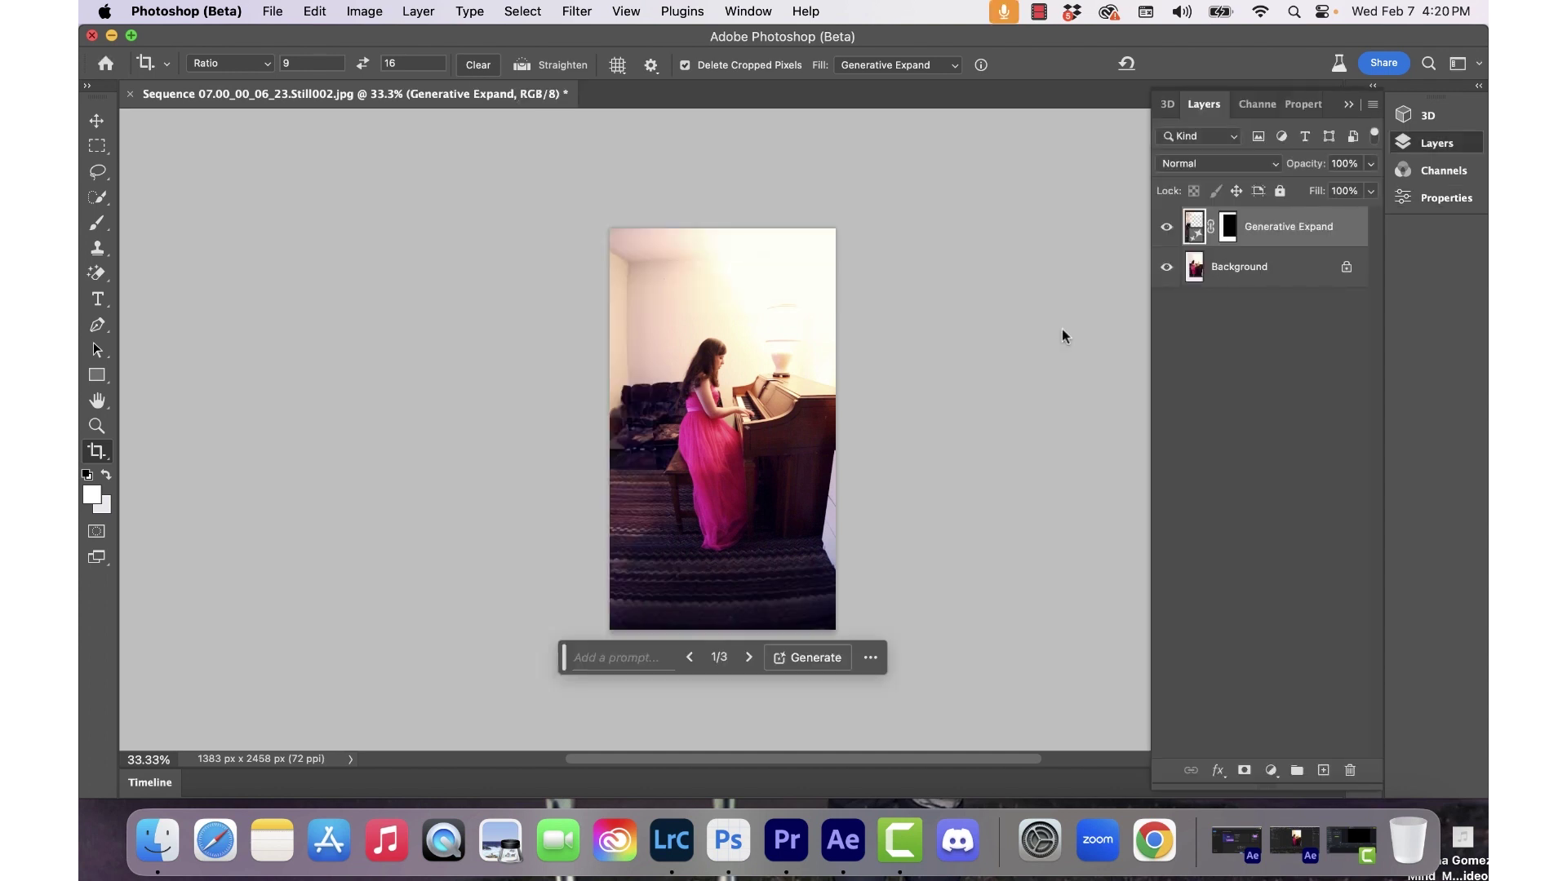
key(super+0)
click(748, 723)
click(748, 724)
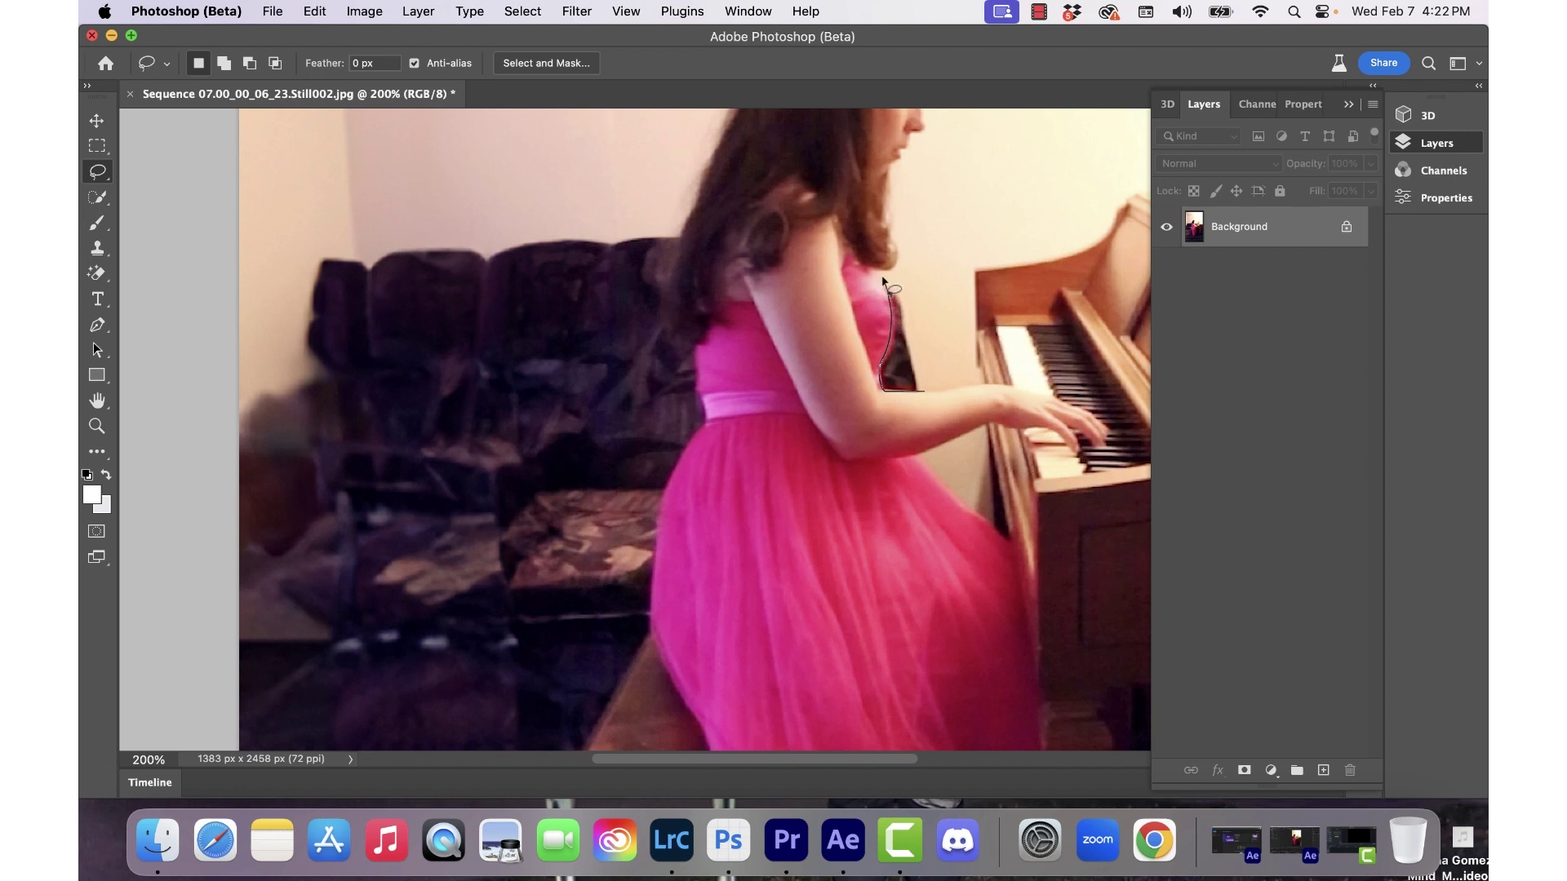
Remove the dark gap behind the woman's back with Generative Fill 'remove'.
drag(938, 346, 933, 354)
click(783, 413)
text(remove)
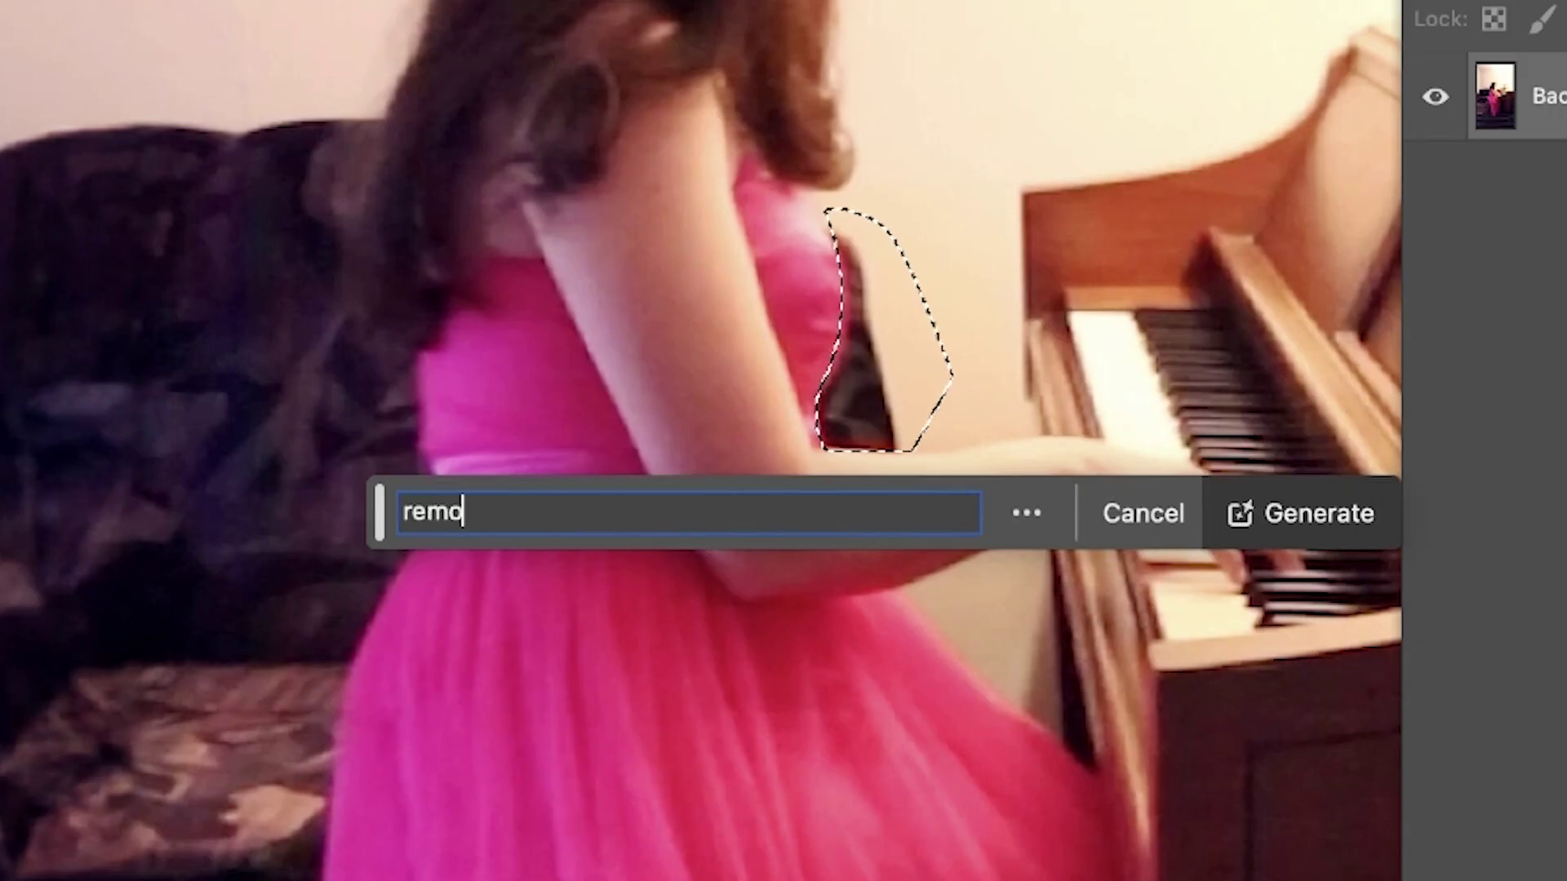
key(Return)
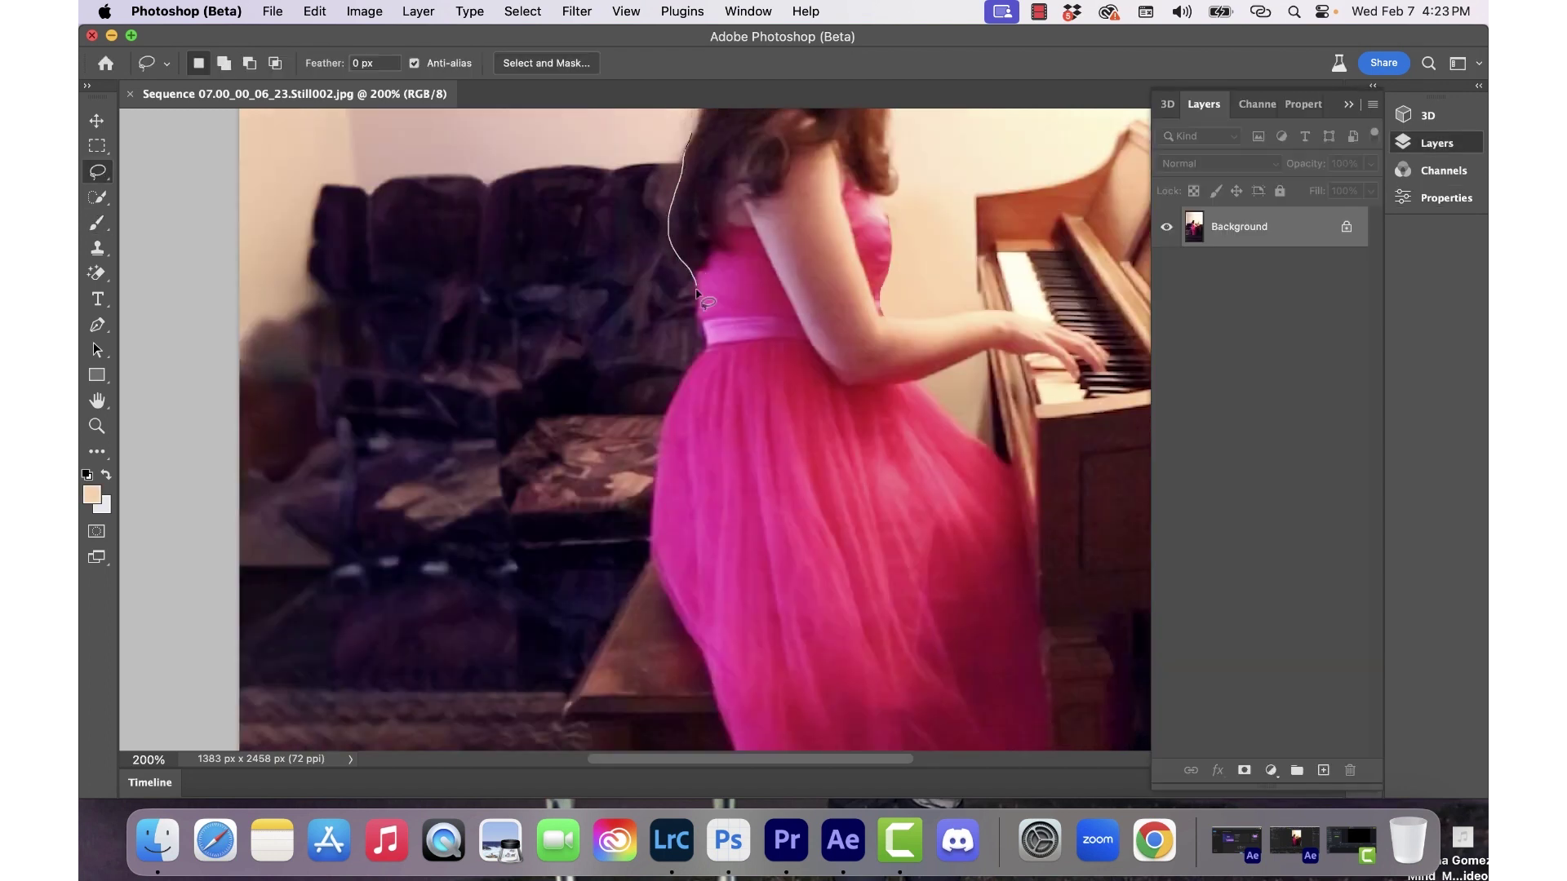
Lasso the sofa beside the woman and erase it with Generative Fill 'remove'.
mouse_move(665, 445)
mouse_down()
mouse_move(653, 477)
mouse_move(210, 601)
mouse_move(413, 375)
mouse_move(444, 393)
mouse_up()
key(super+minus)
click(233, 720)
text(remove)
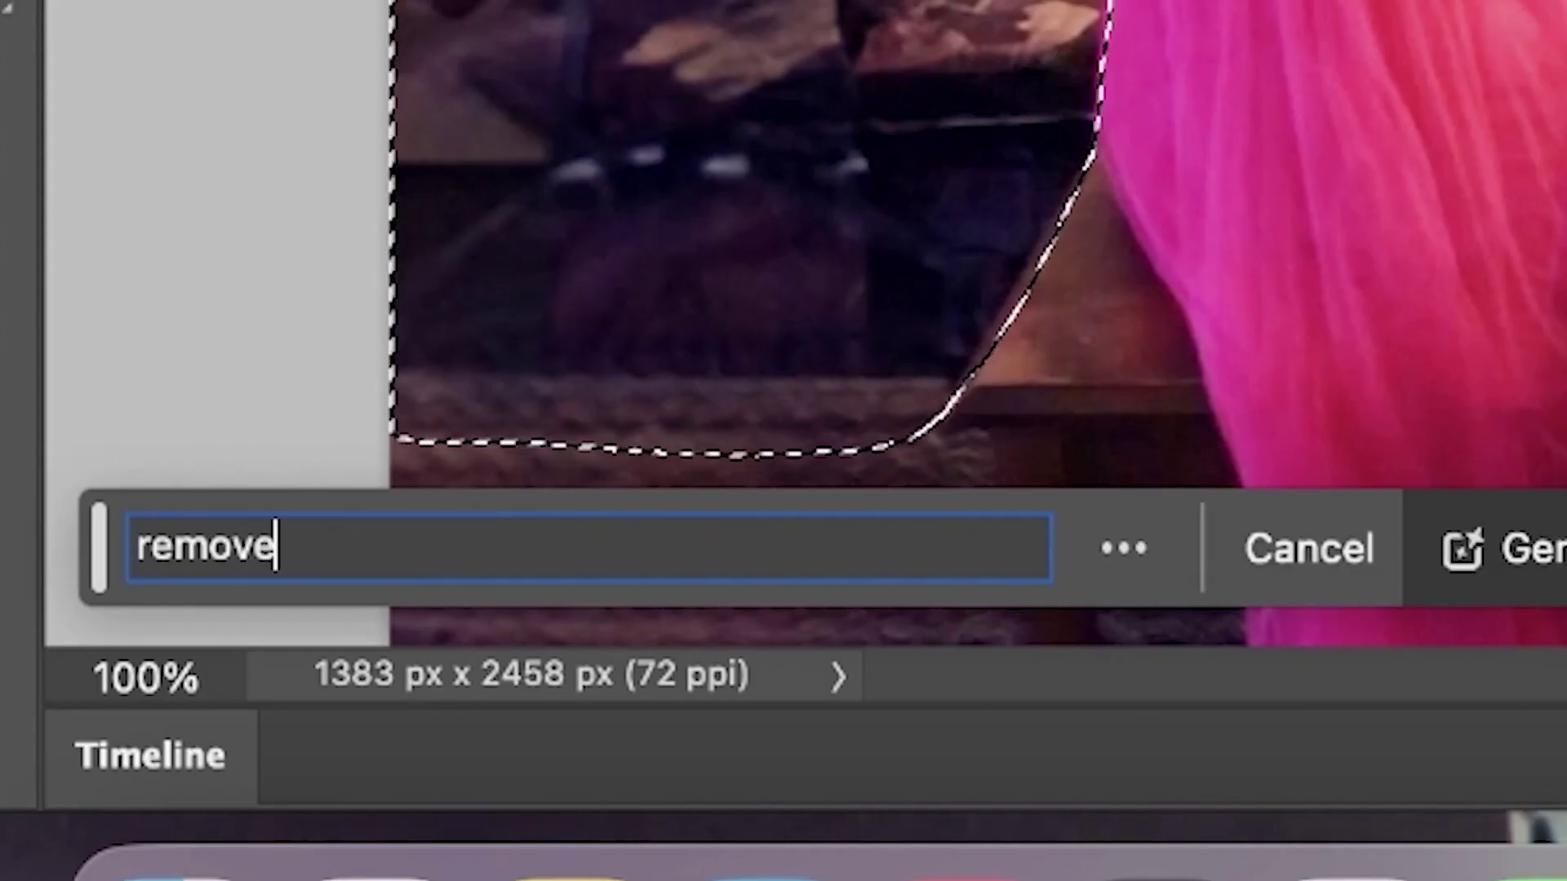
key(Return)
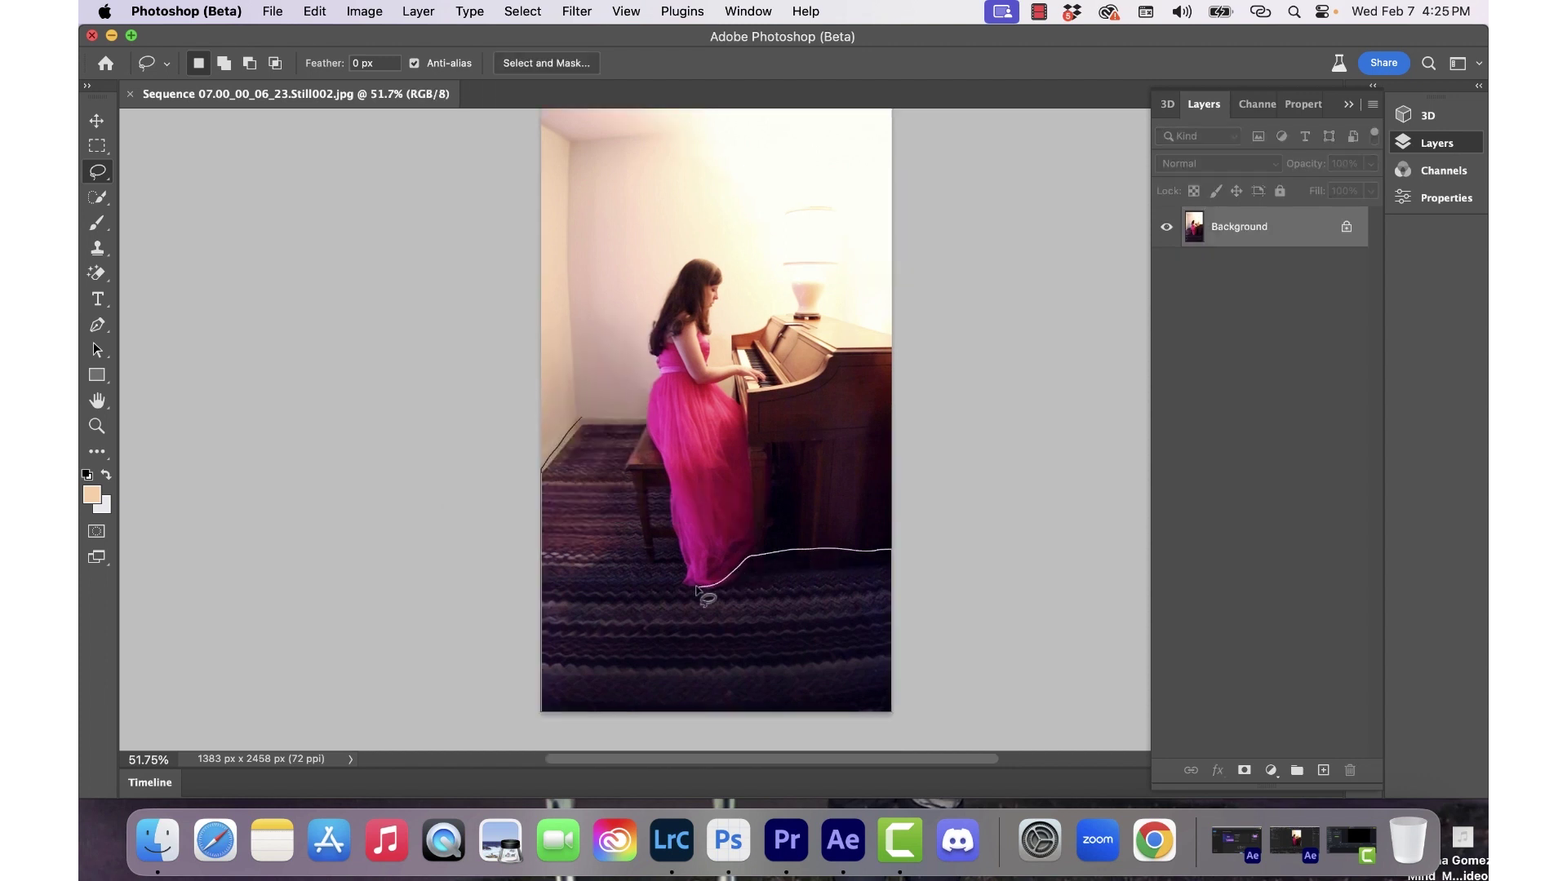
Lasso the floor around the bench and dress hem, adding the gap under the bench.
drag(665, 585, 588, 424)
scroll(702, 562, up, 3)
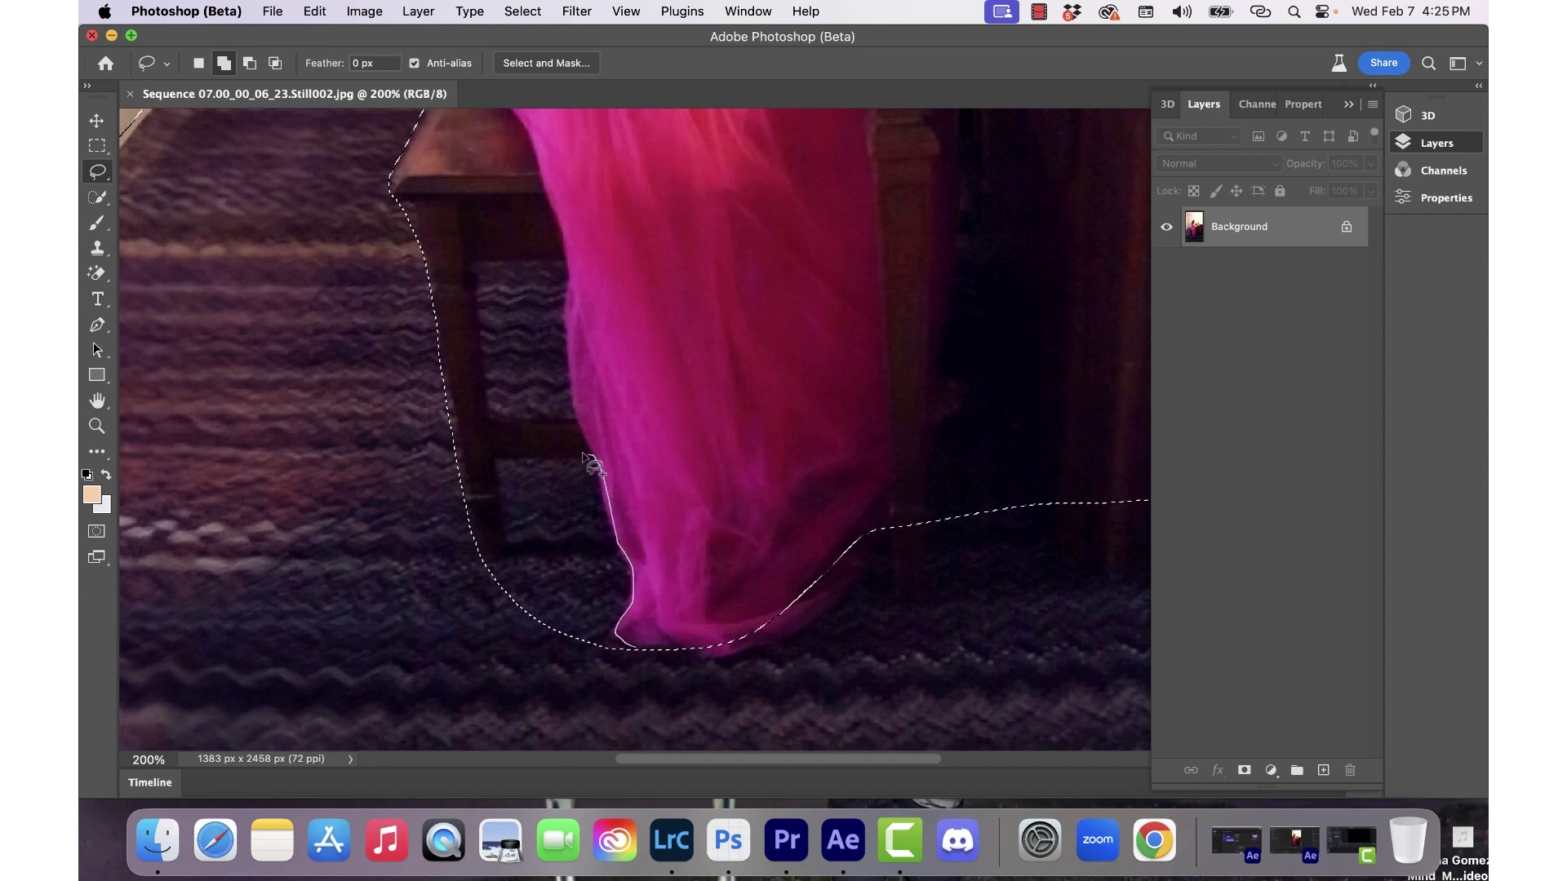
drag(574, 526, 578, 636)
mouse_move(495, 530)
mouse_down()
mouse_move(522, 531)
mouse_move(578, 465)
mouse_move(482, 432)
mouse_up()
key(super+0)
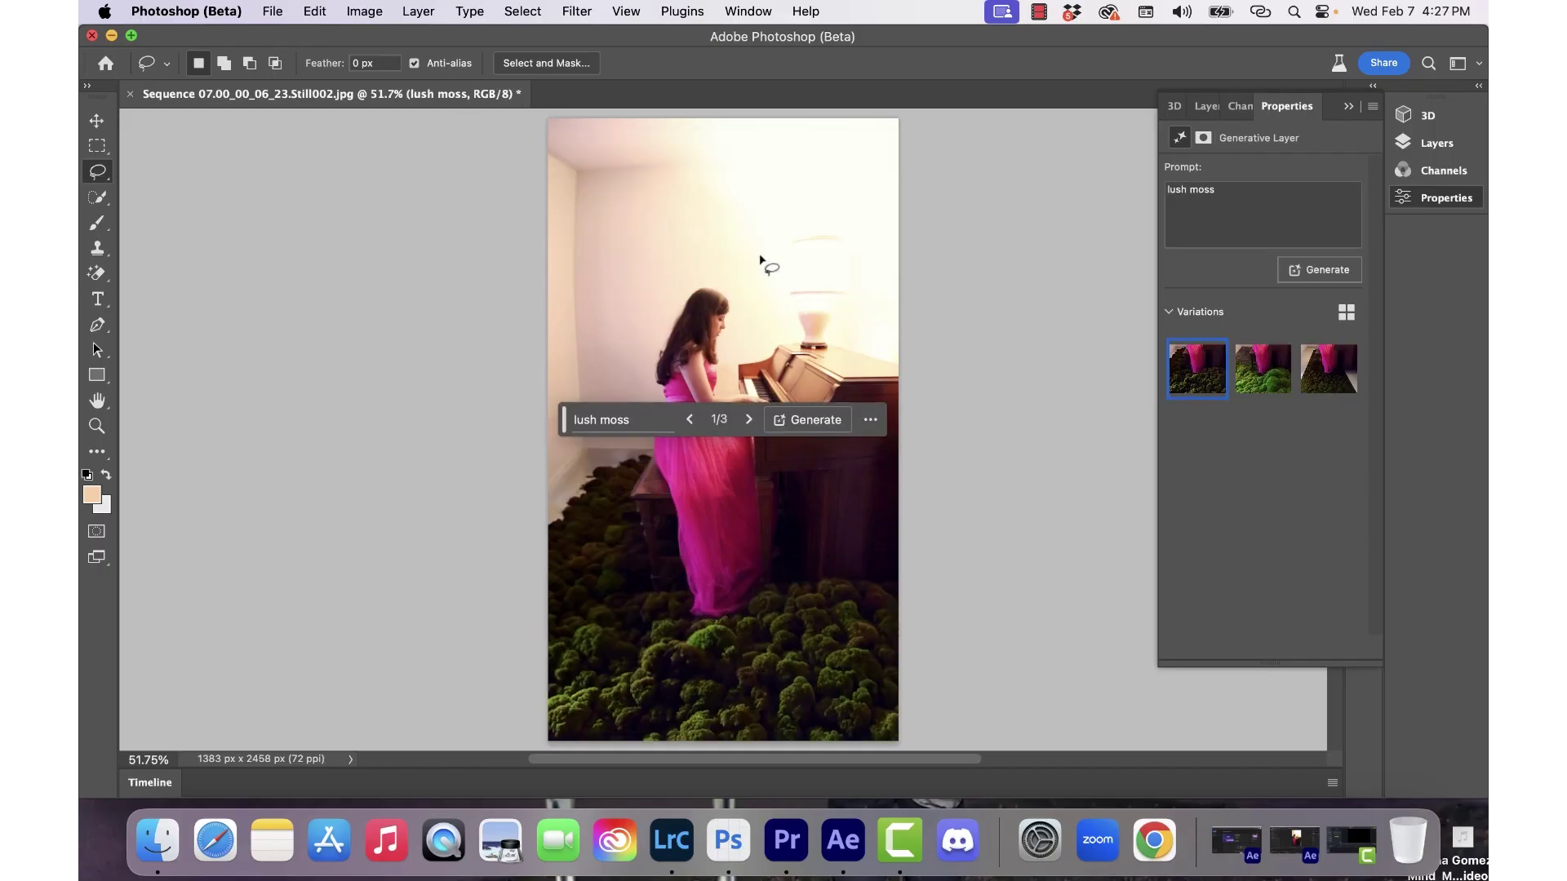
Browse the moss variations and settle on the bright green one.
drag(564, 419, 804, 317)
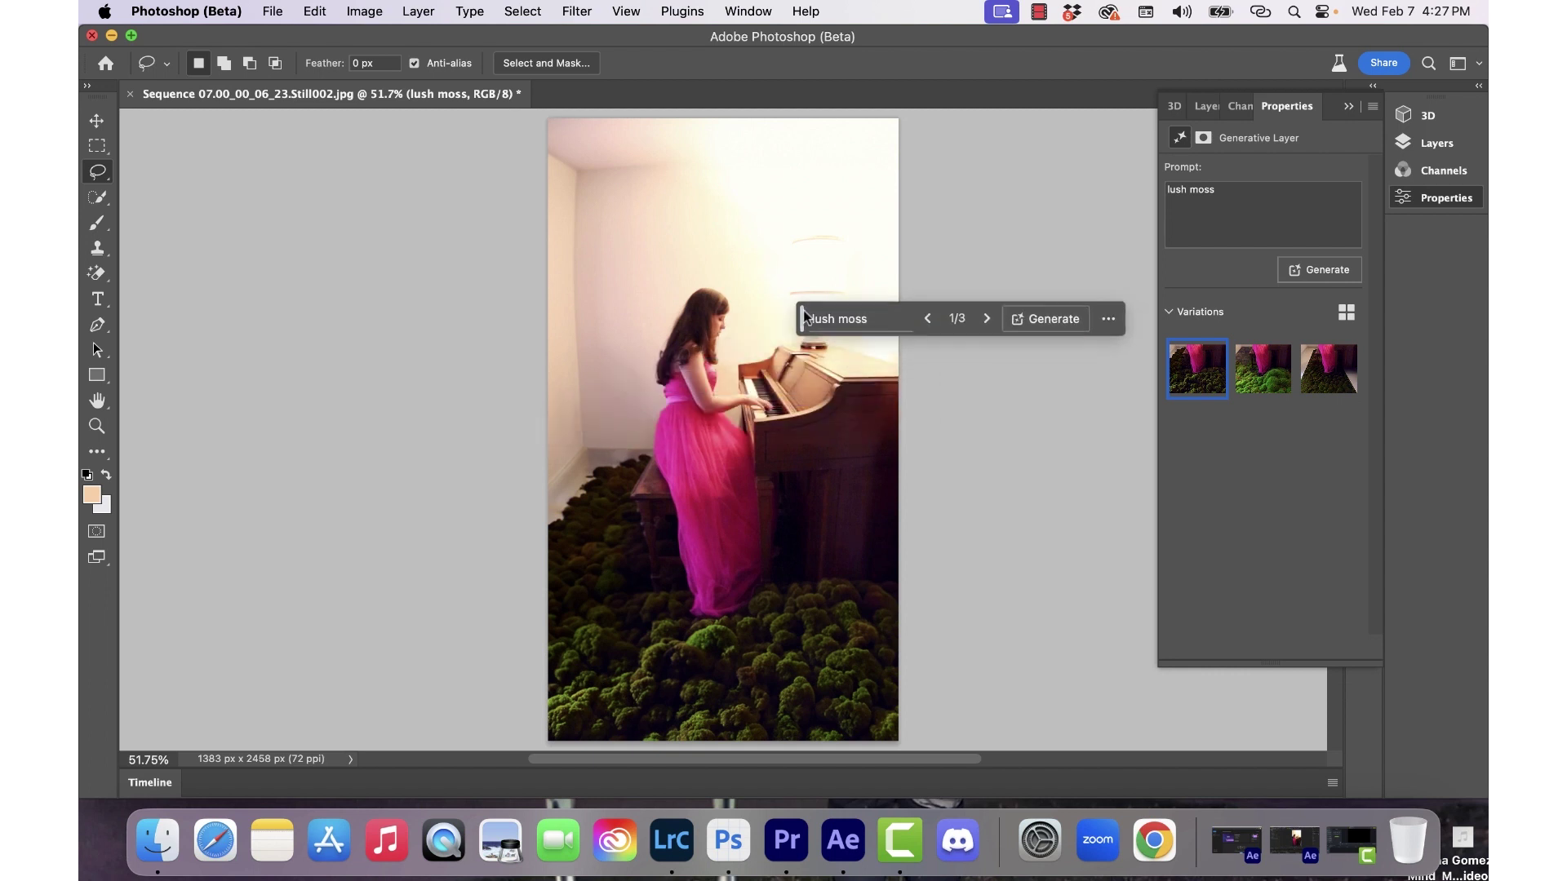
click(988, 318)
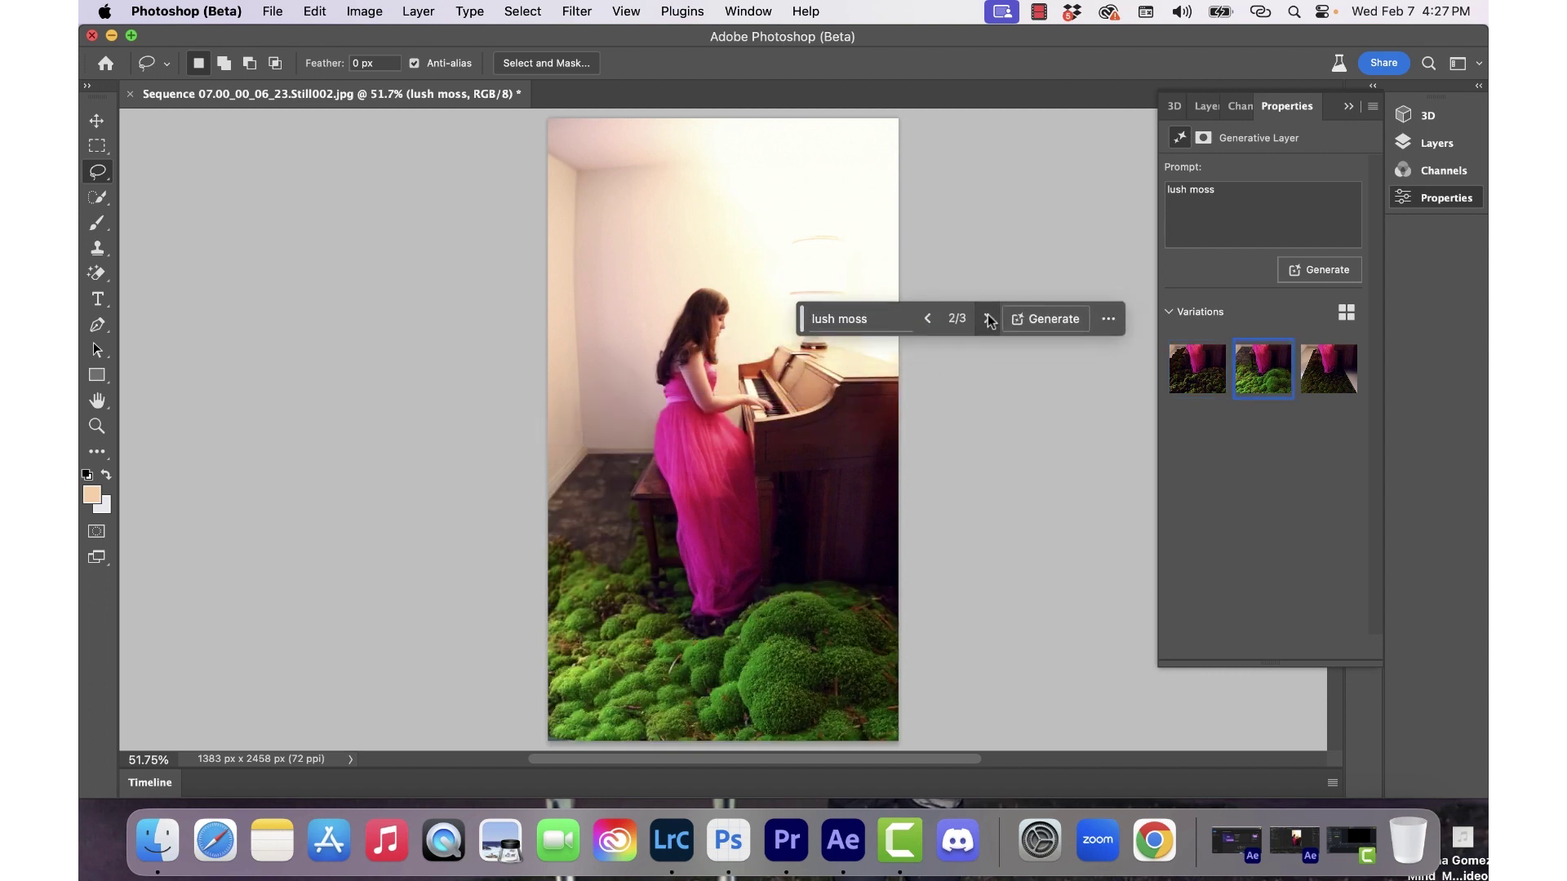
click(987, 319)
click(988, 319)
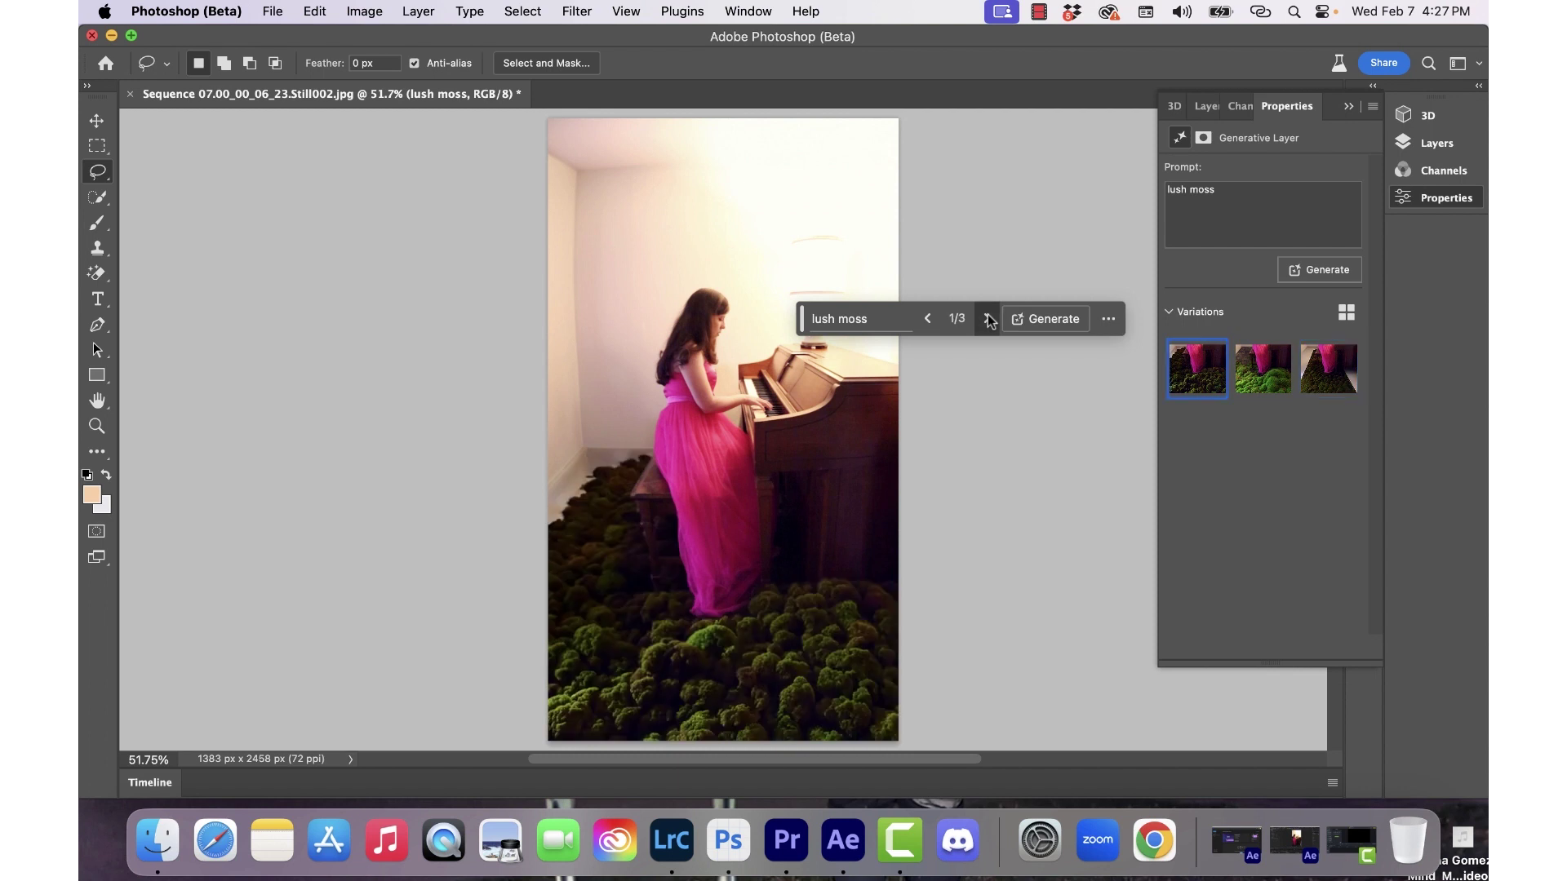
click(987, 319)
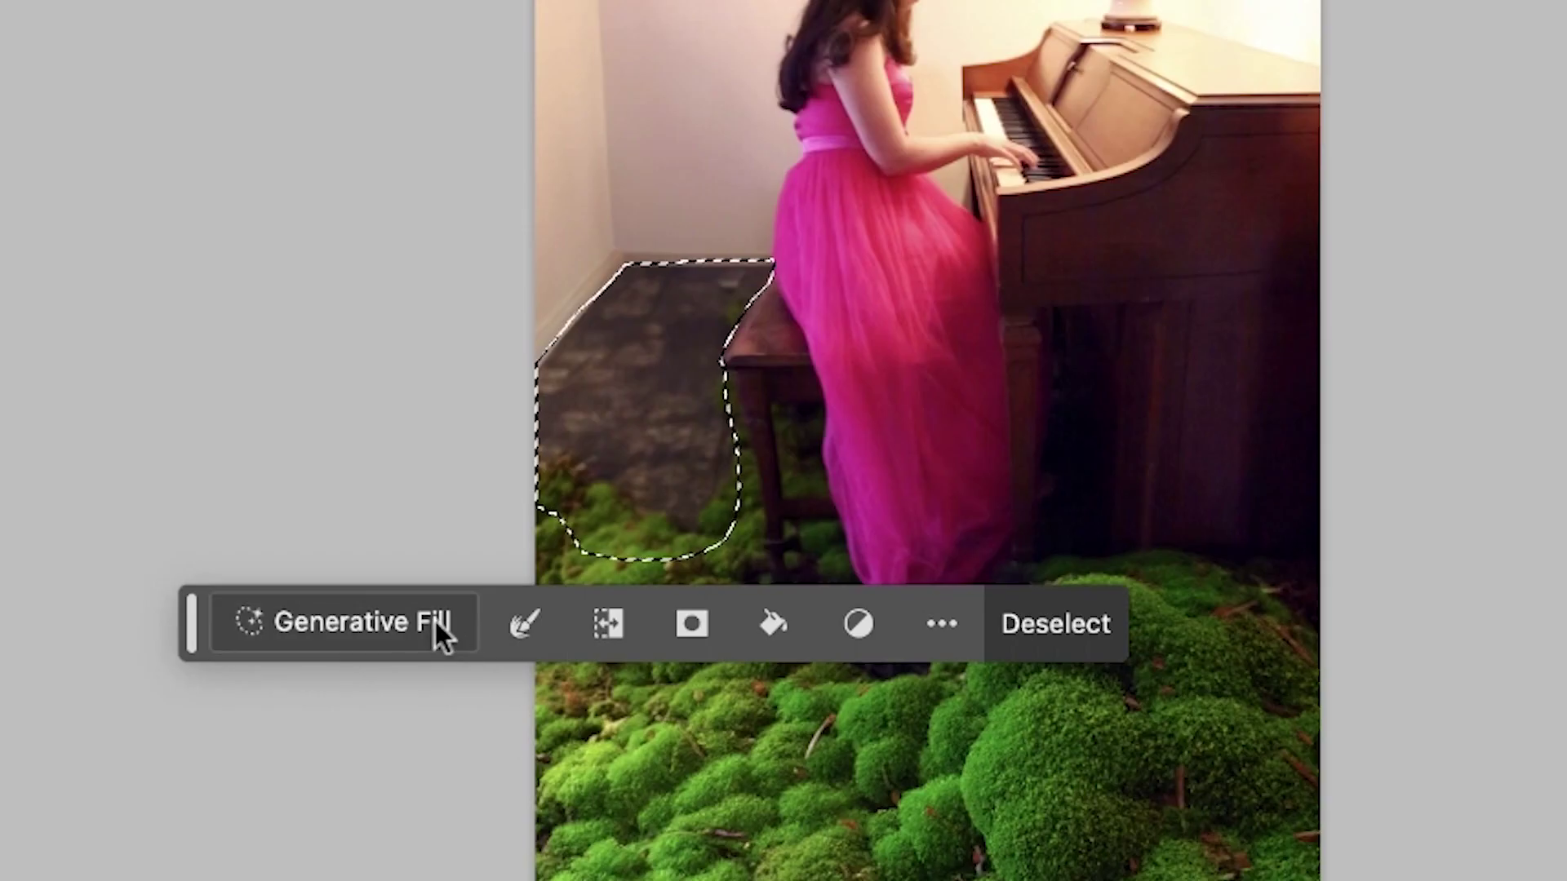
Fill the lower-left floor with 'lush moss', pick a variation and compare the layer on/off.
click(434, 620)
text(lush mo)
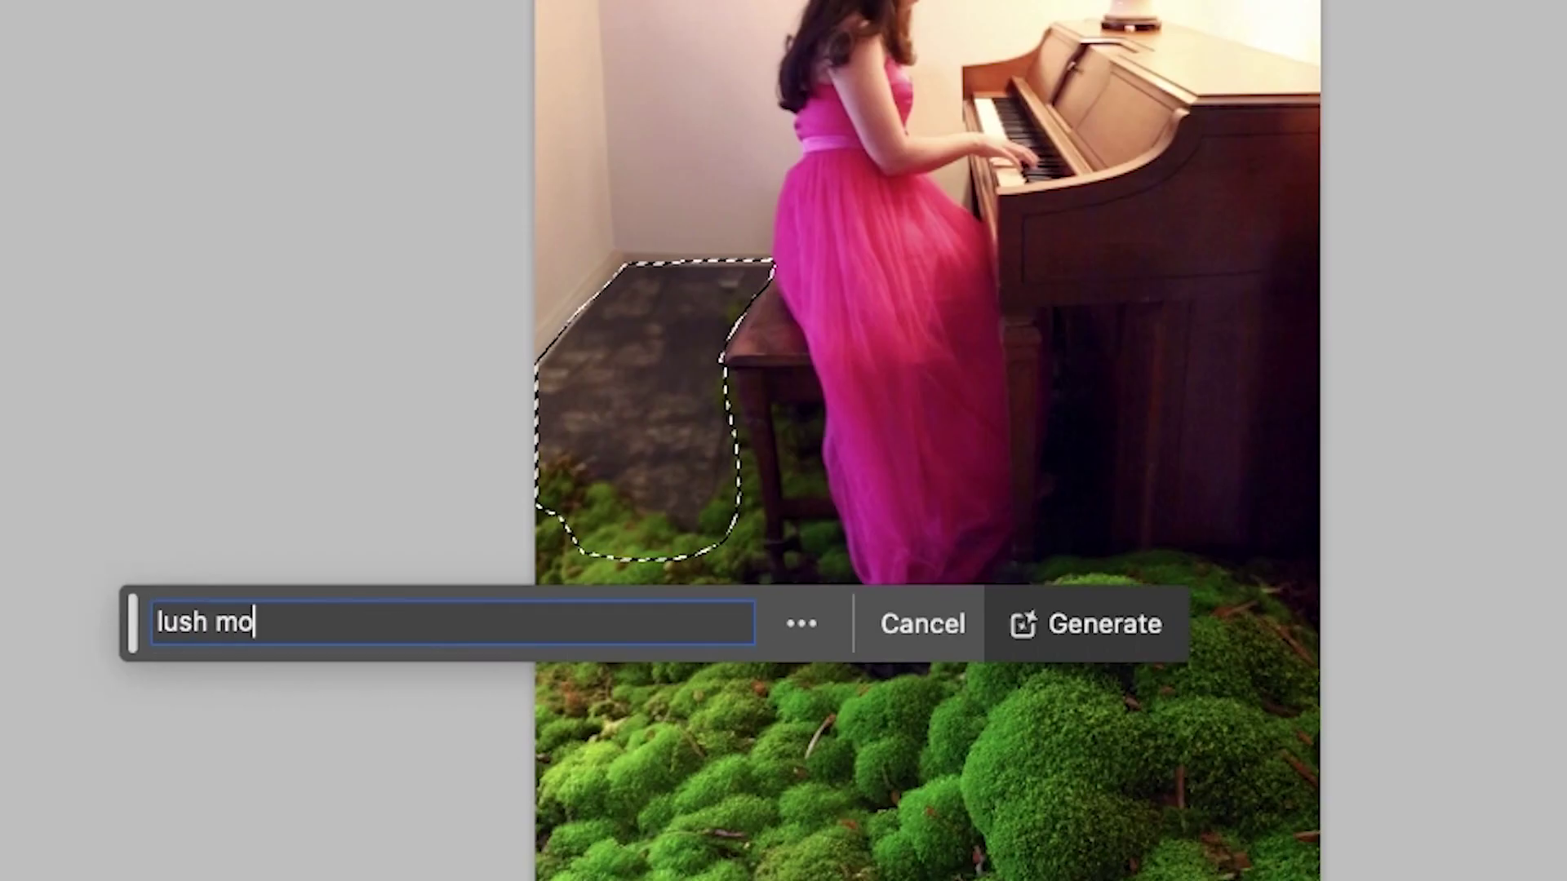
text(ss)
key(Return)
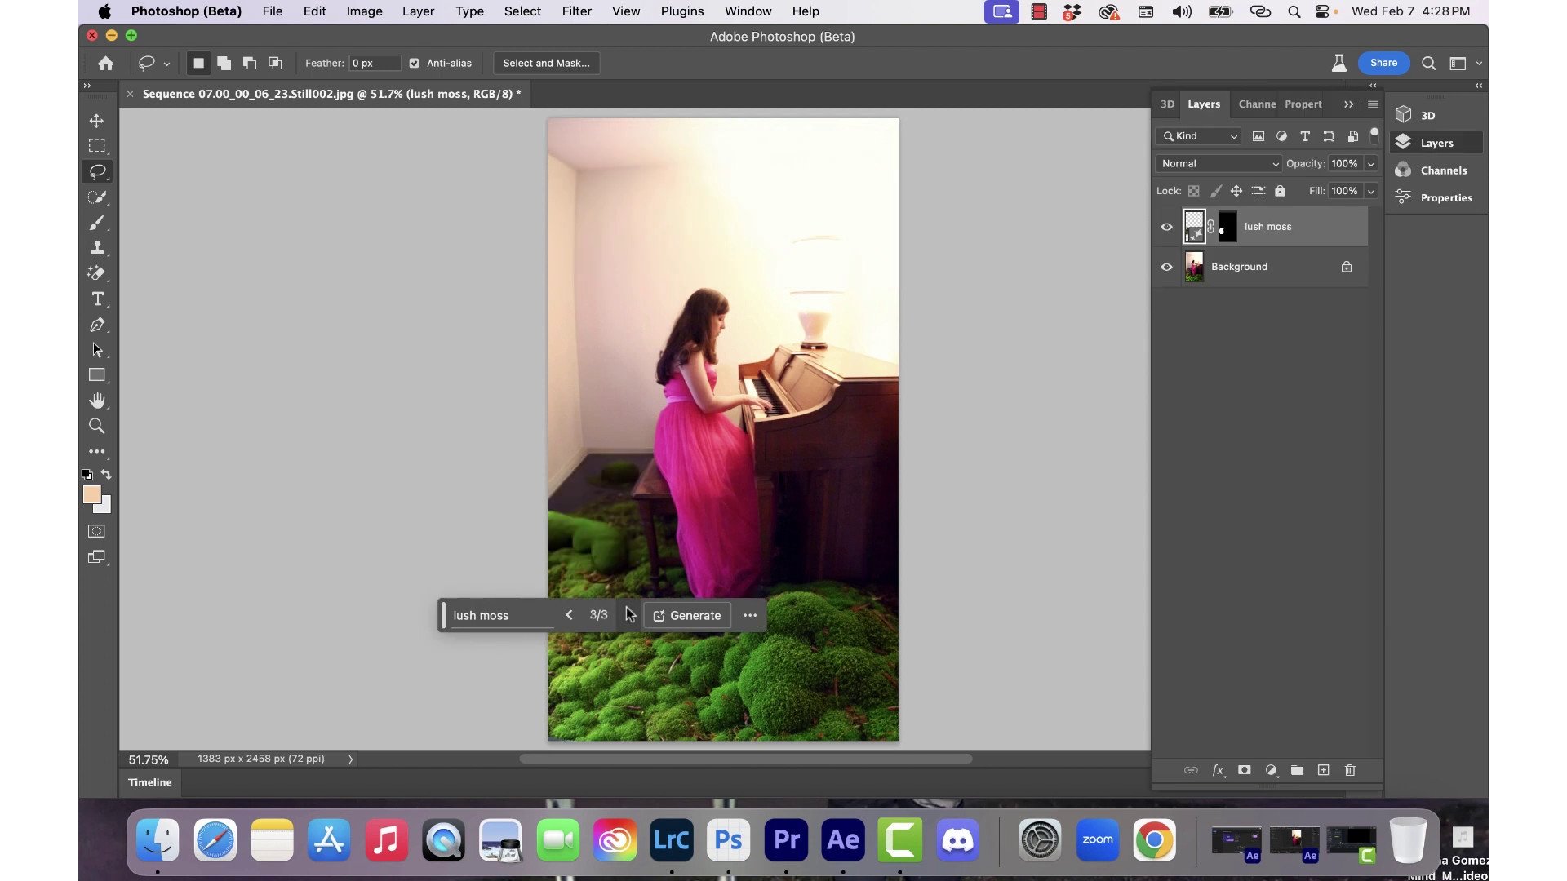
click(567, 619)
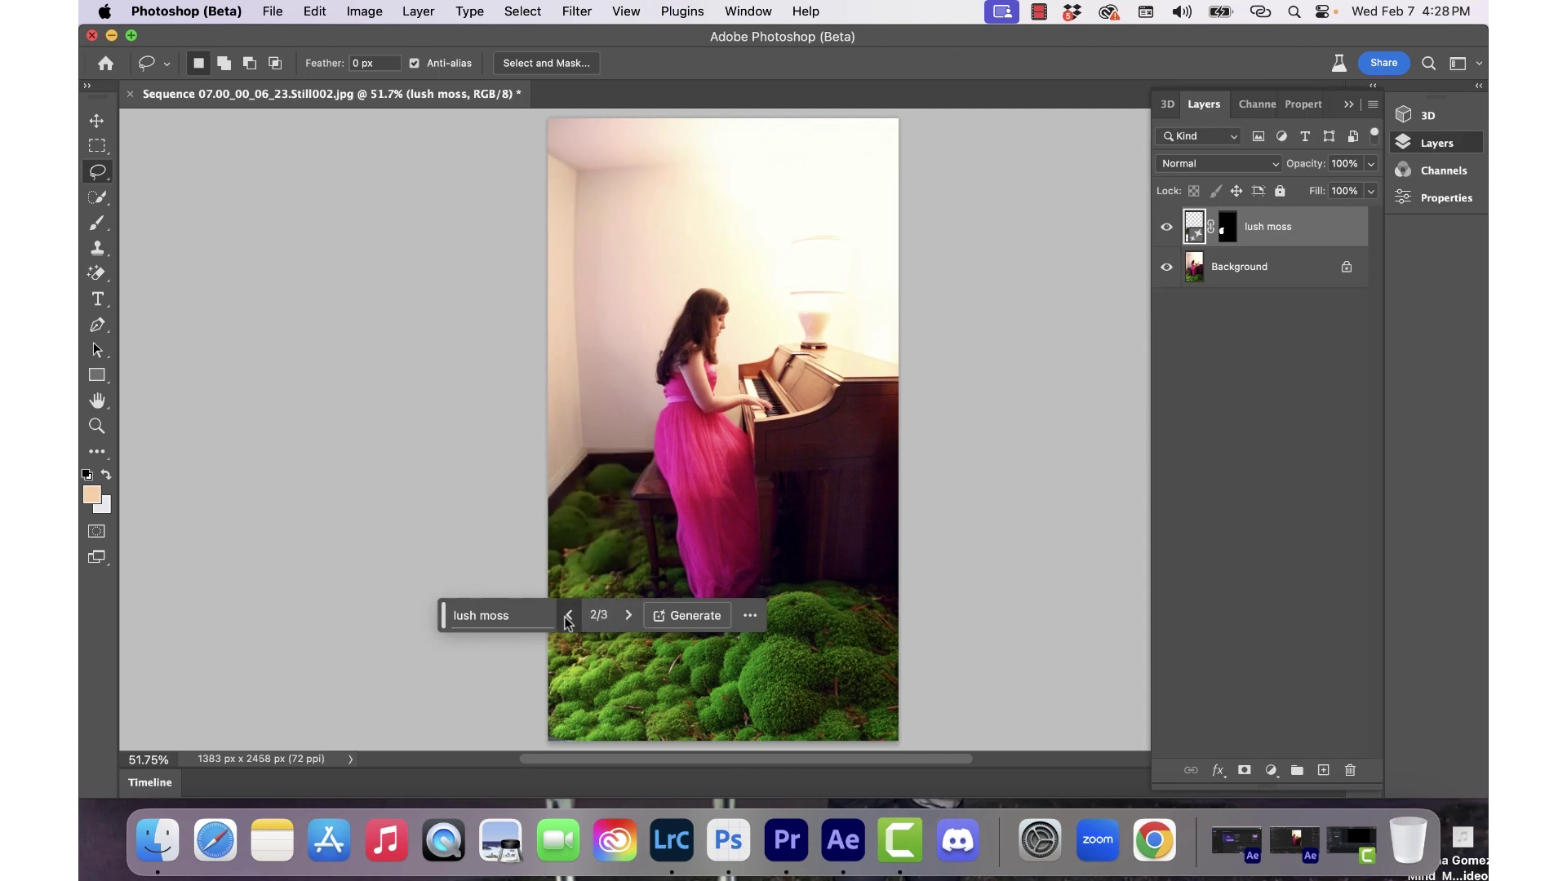
click(1166, 227)
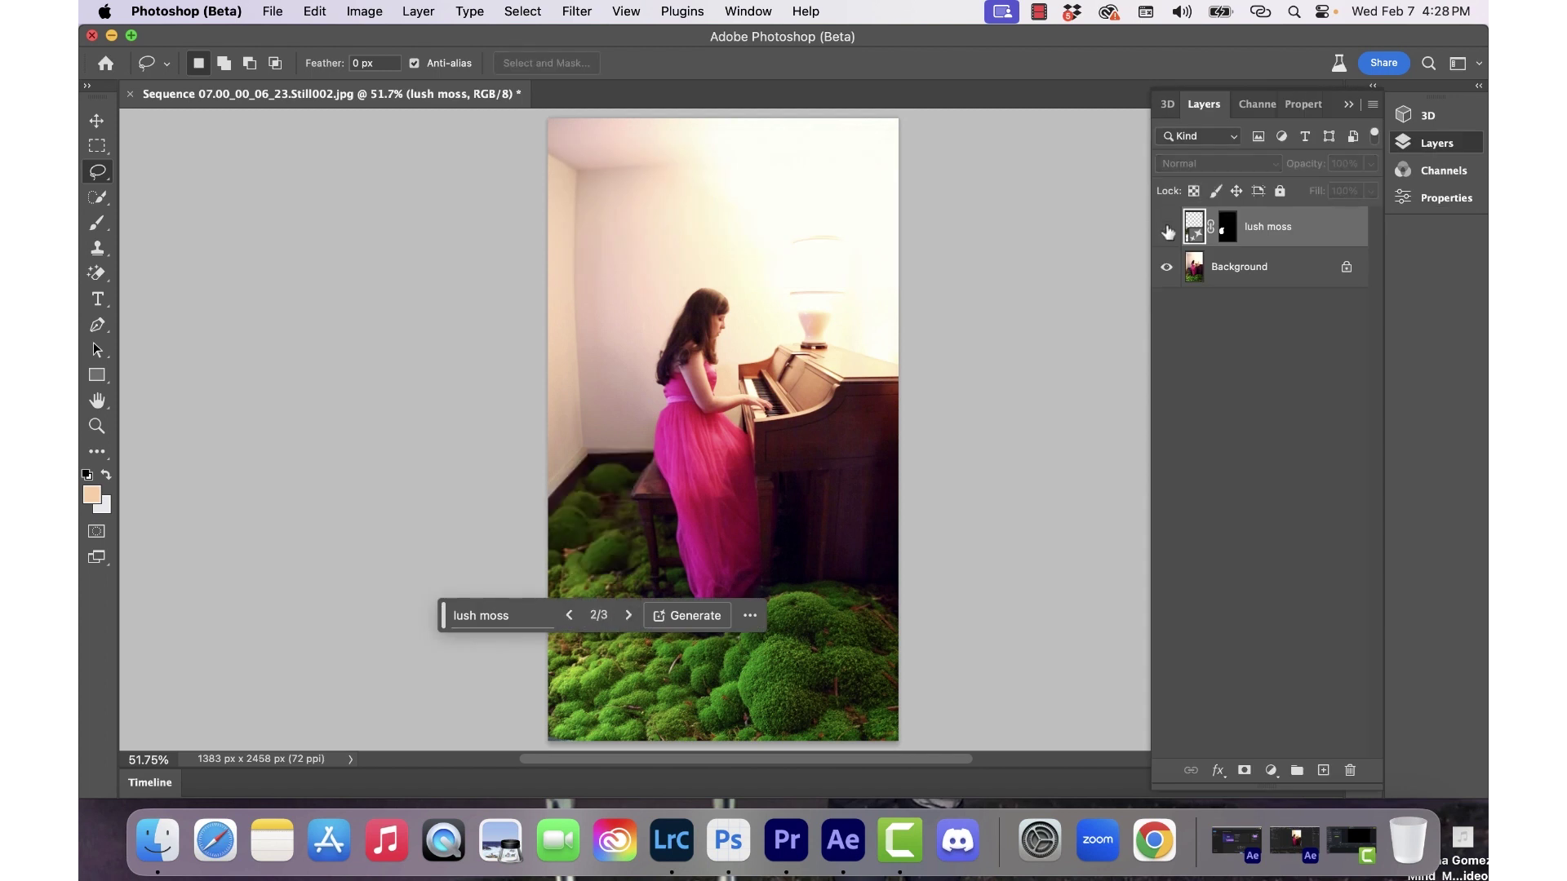
Undo the extra moss layer and fill the lassoed walls with 'marble walls'.
key(ctrl+z)
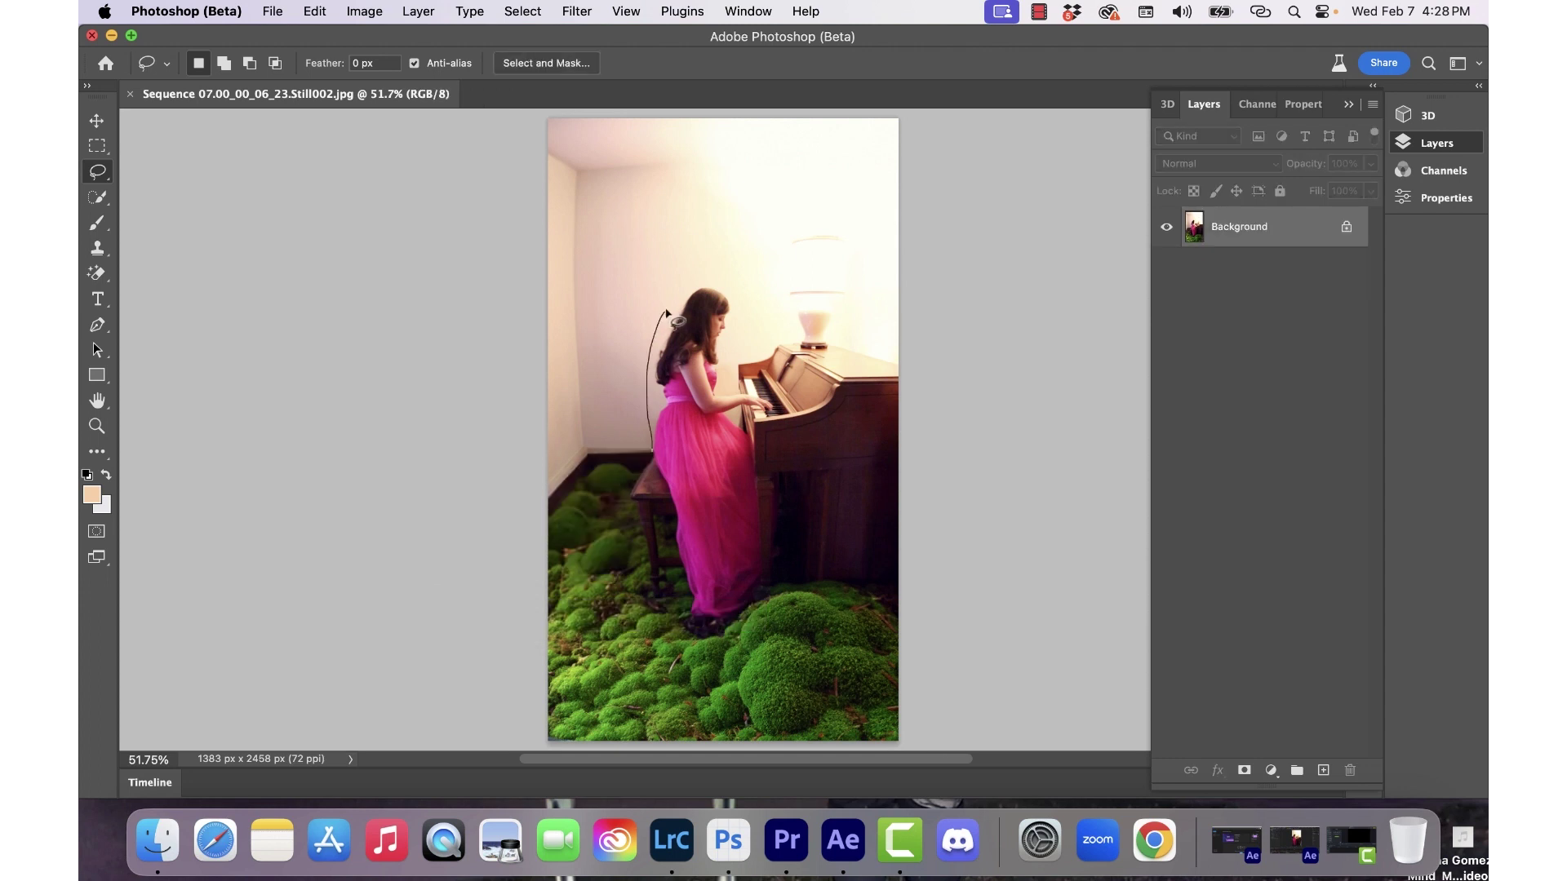
mouse_move(687, 292)
mouse_down()
mouse_move(830, 359)
mouse_move(465, 391)
mouse_move(534, 499)
mouse_up()
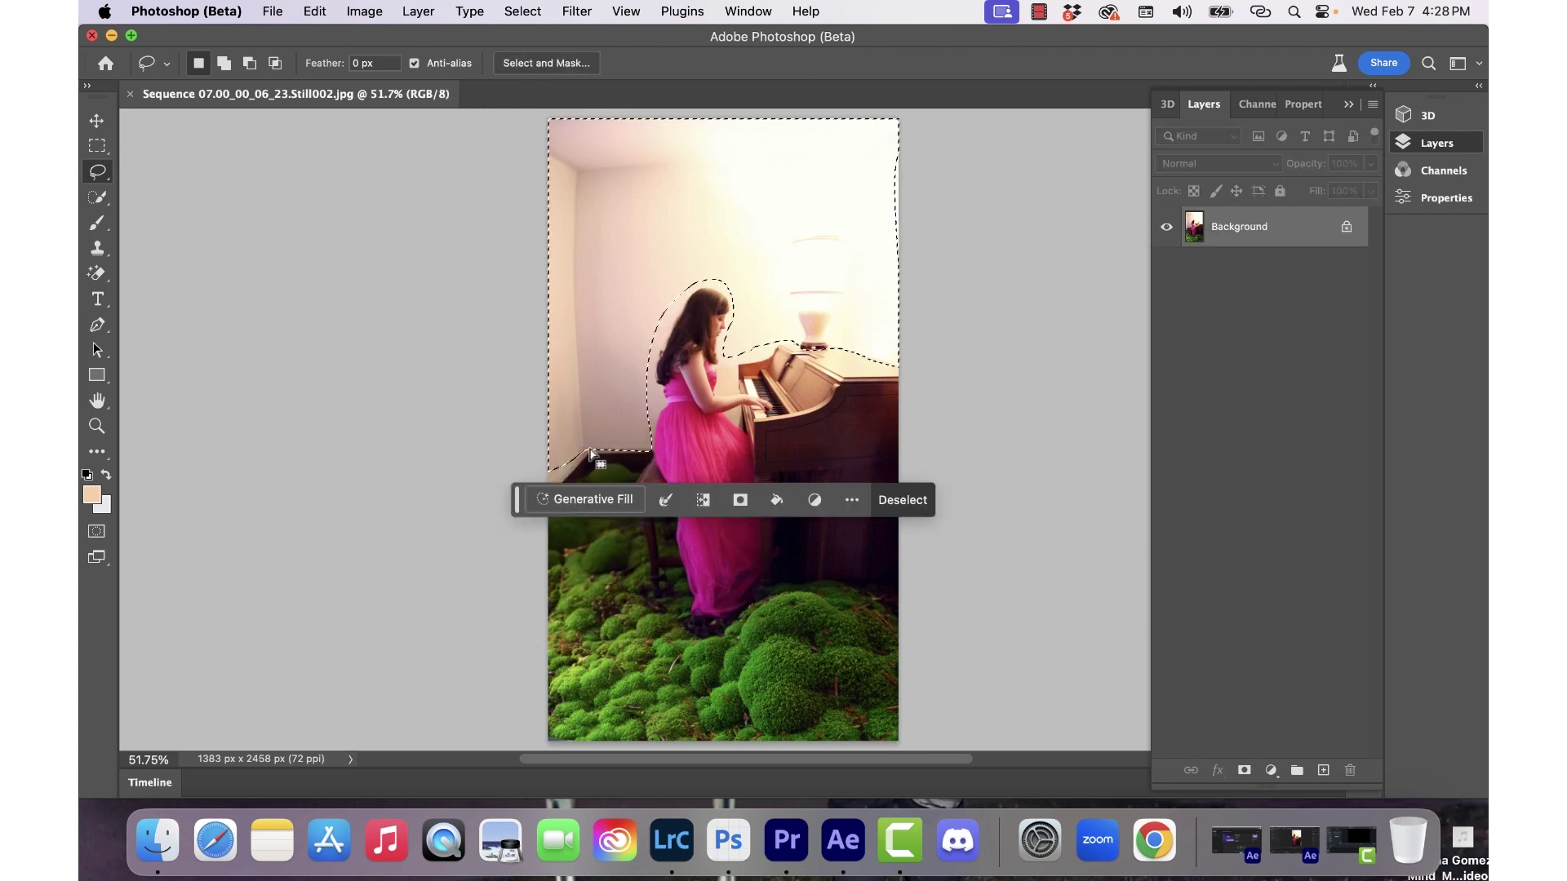
click(604, 501)
text(mar)
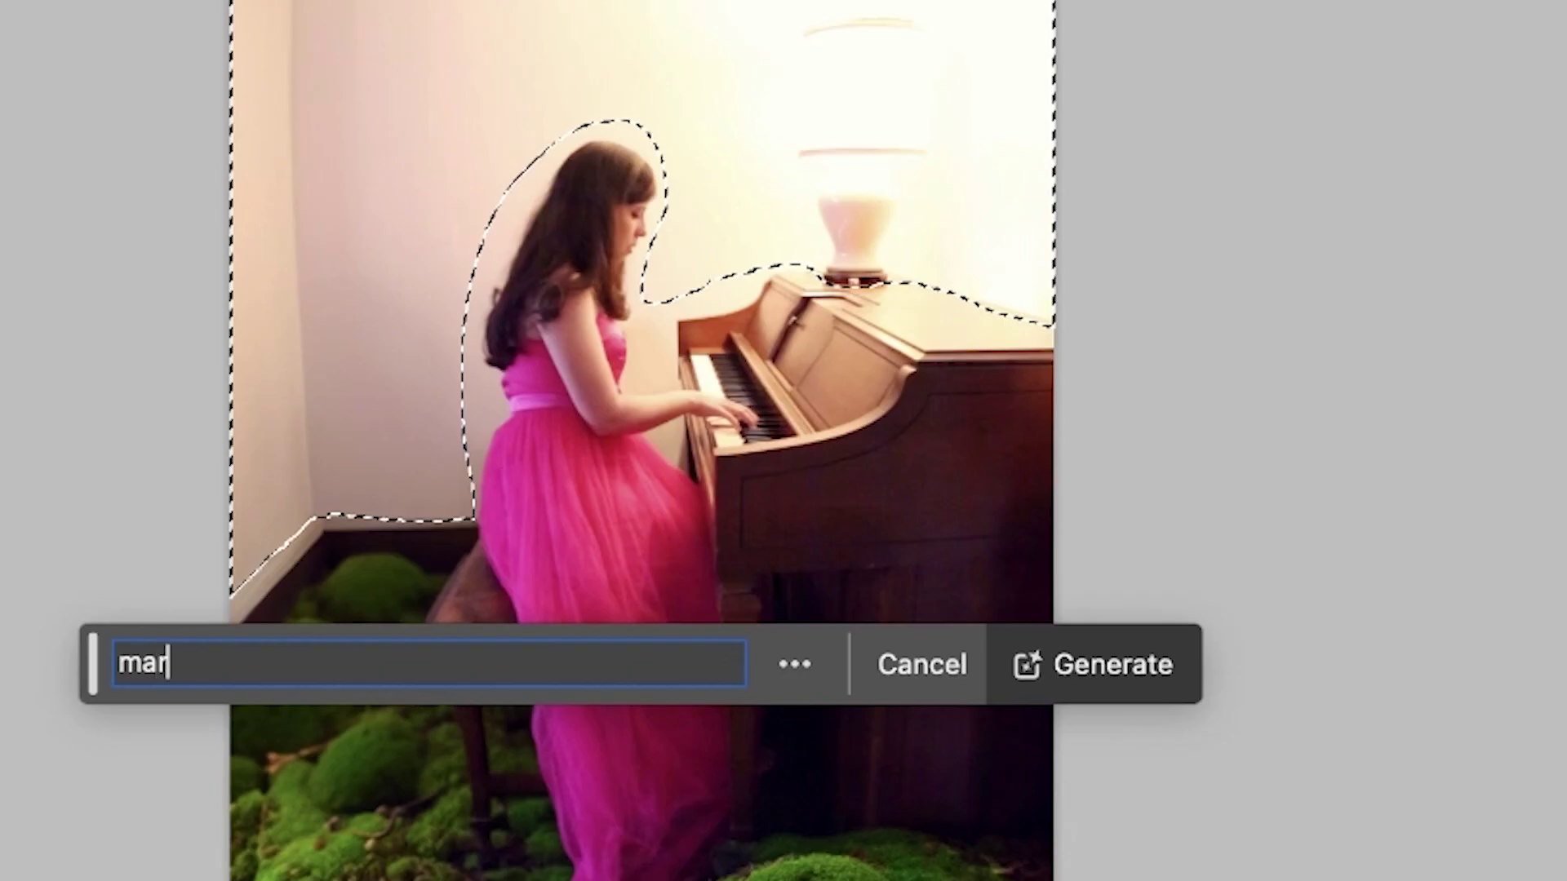
text(ble walls)
key(Return)
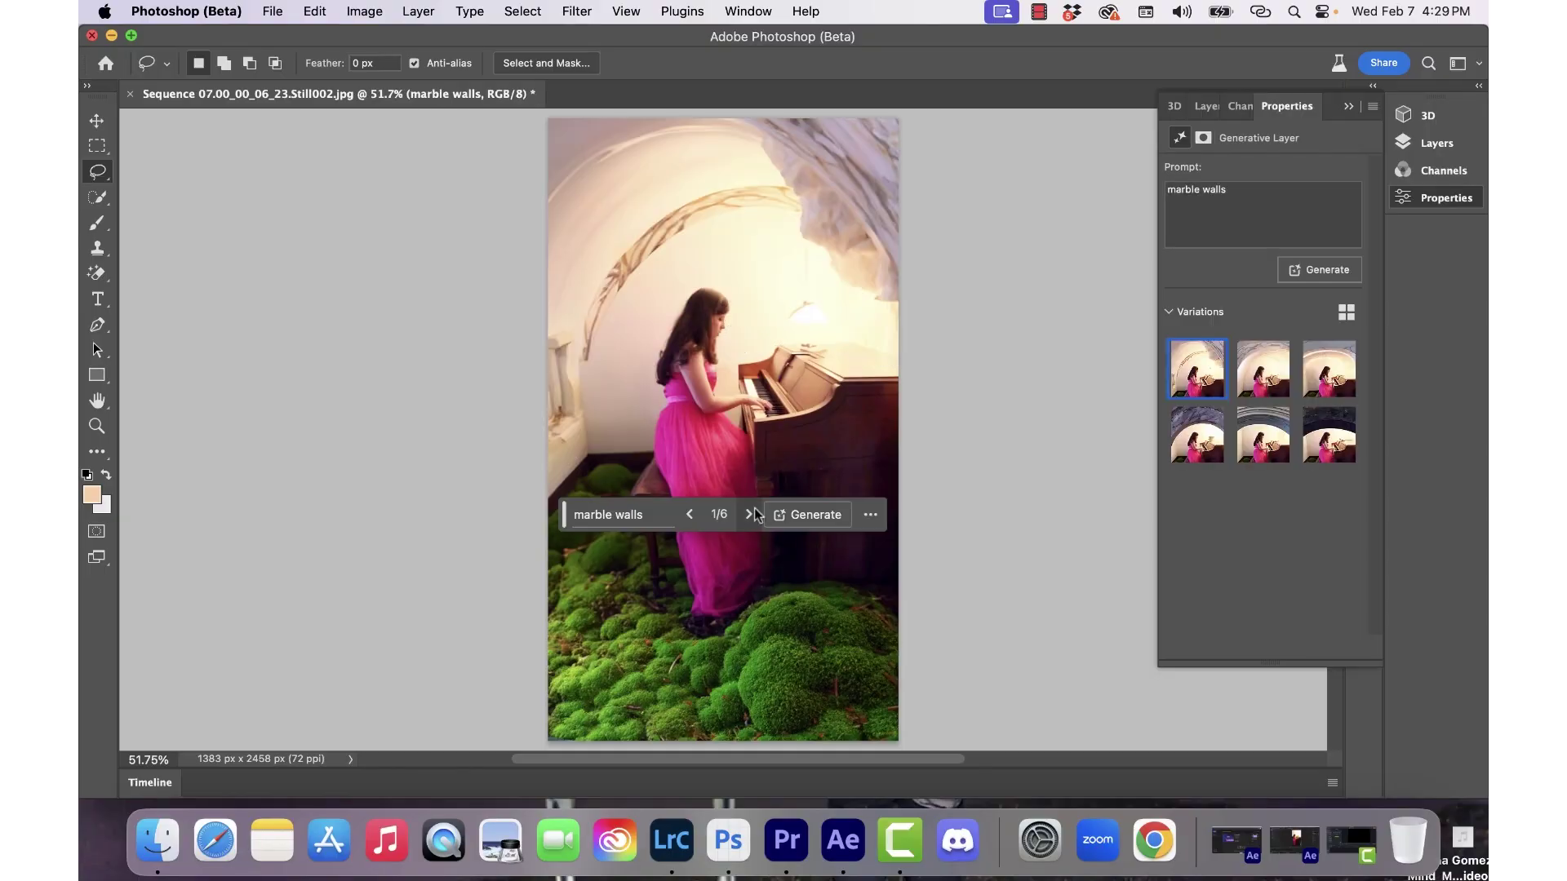
Browse the marble wall and vintage lamp variations, then fit the image in view.
click(747, 515)
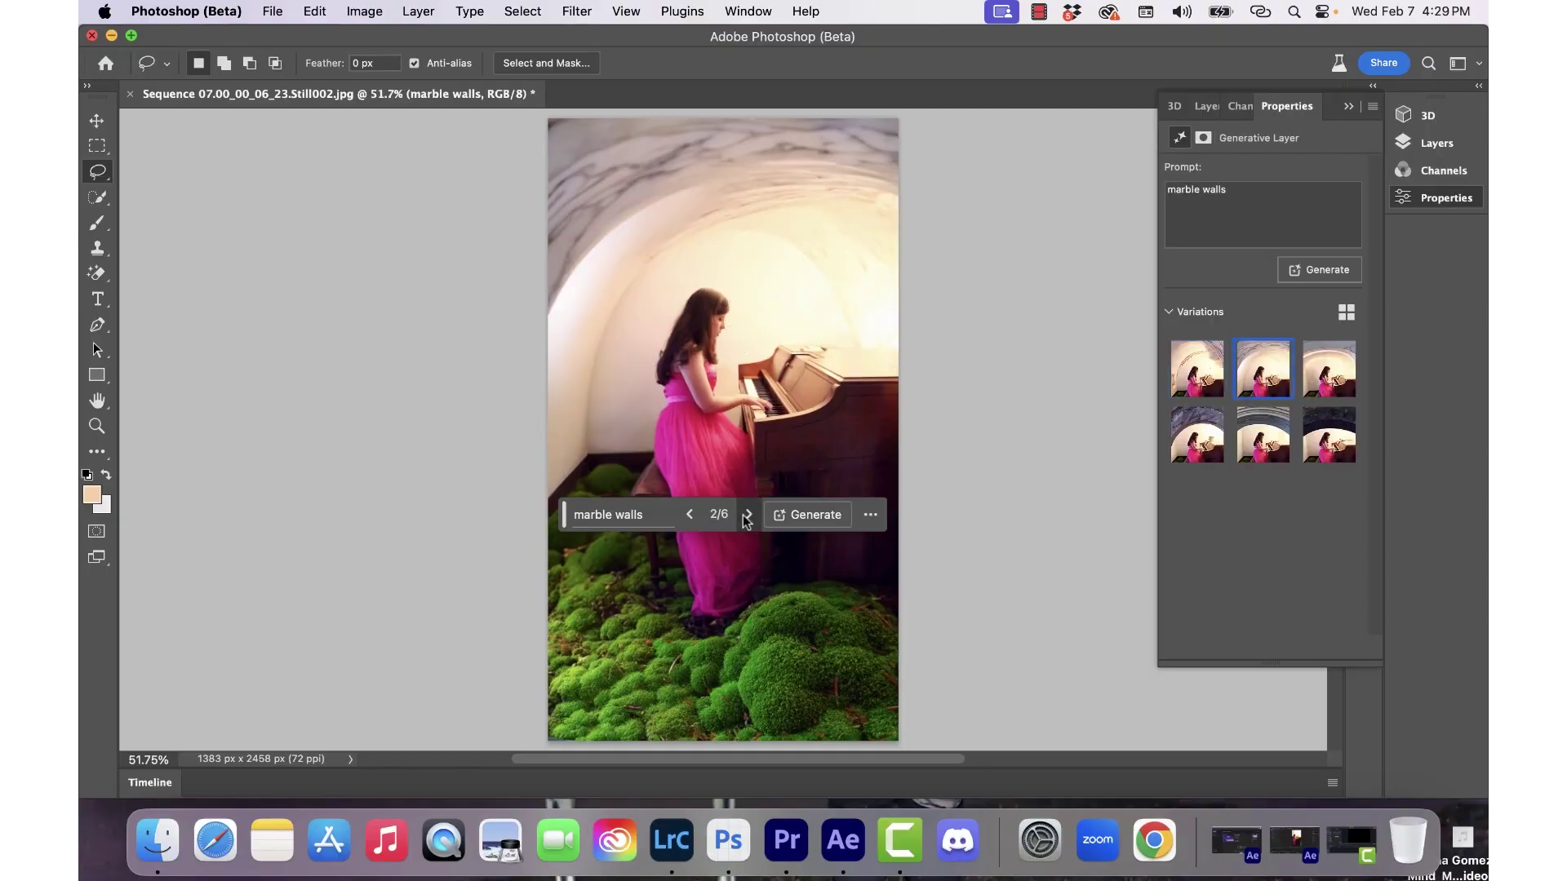
click(748, 515)
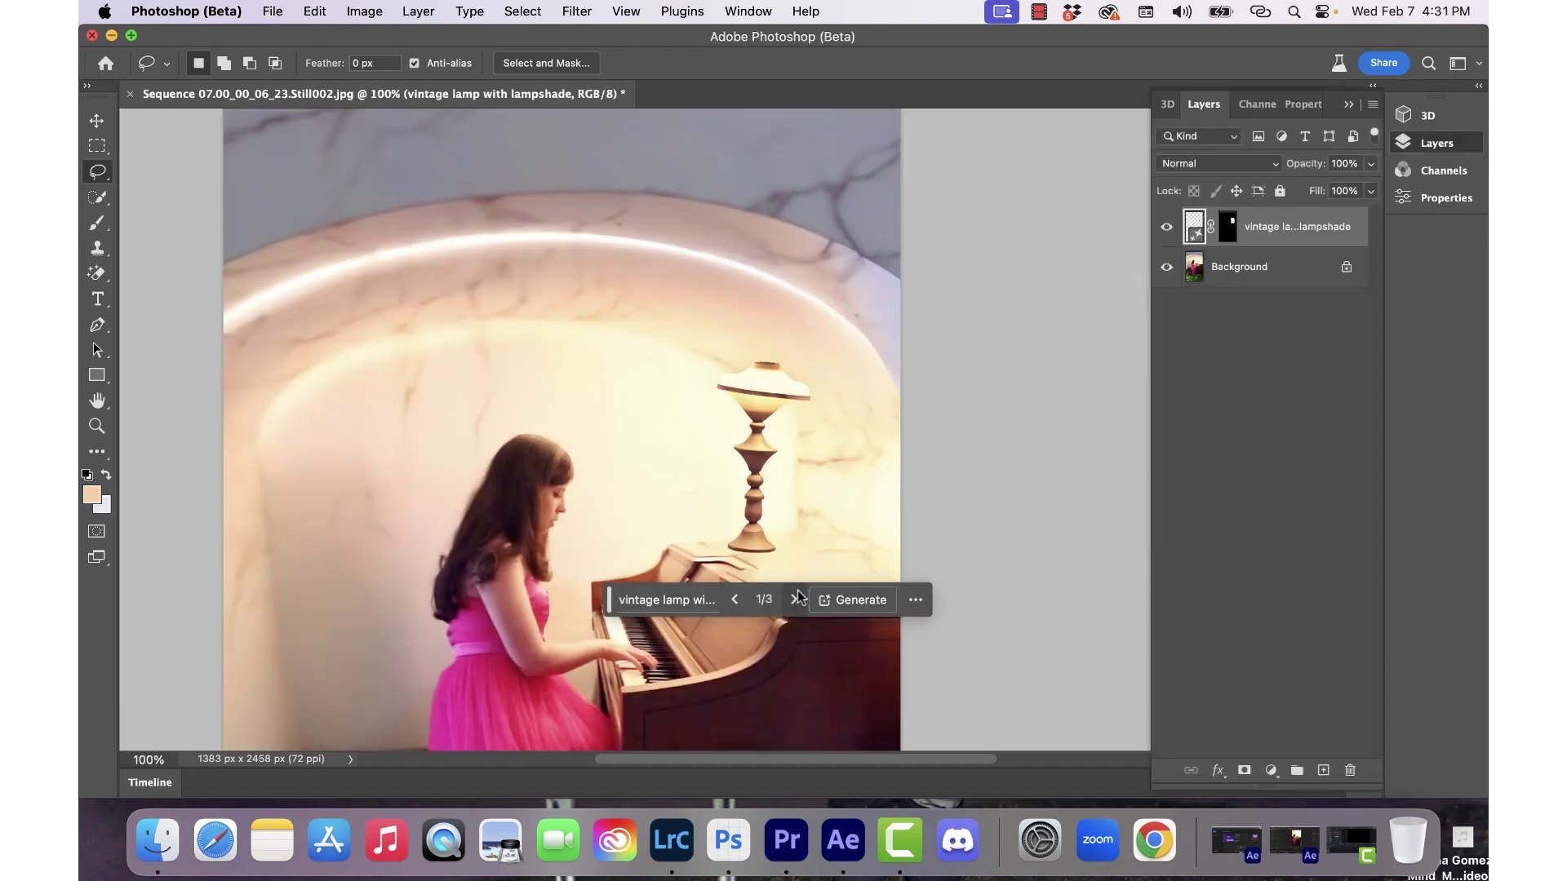
click(794, 596)
click(793, 594)
key(super+0)
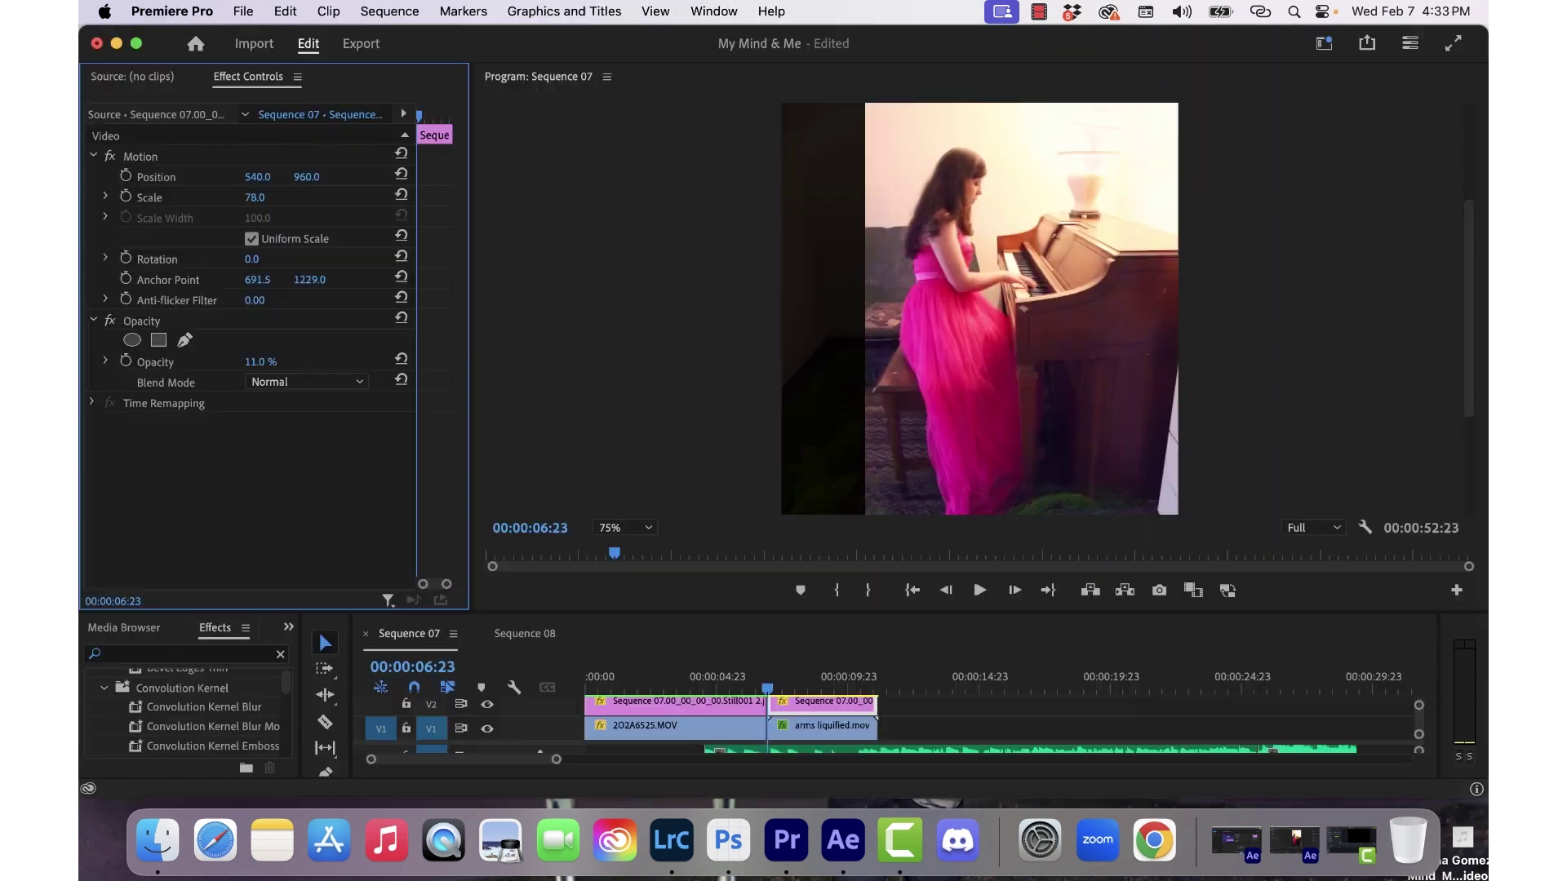
Raise the V2 overlay's opacity and toggle the V2 track on and off to compare.
drag(261, 362, 270, 361)
click(485, 705)
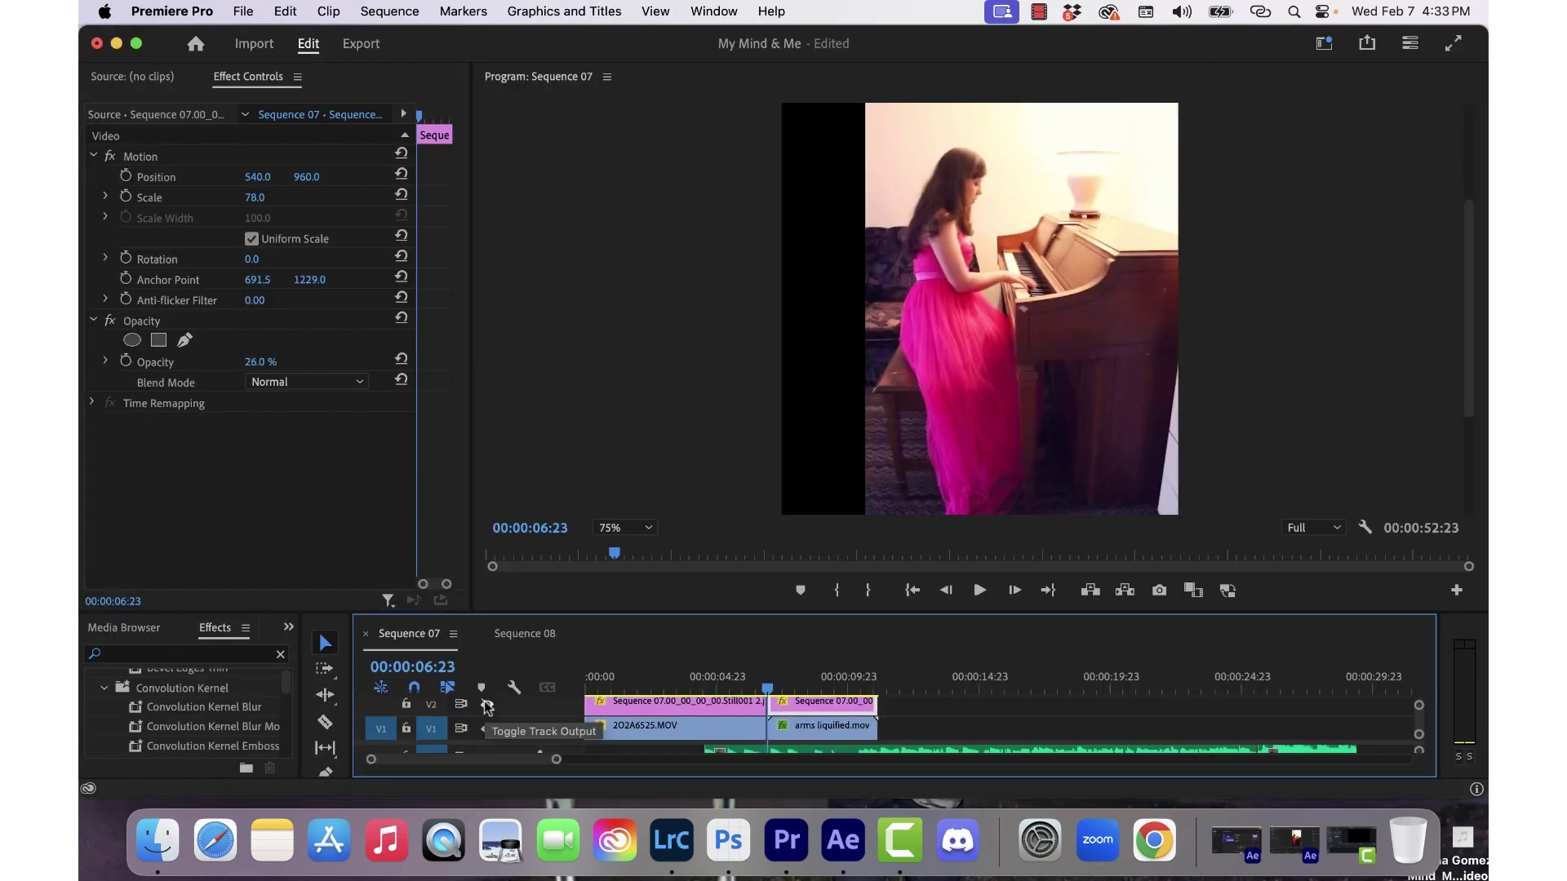
click(485, 705)
click(486, 705)
click(485, 705)
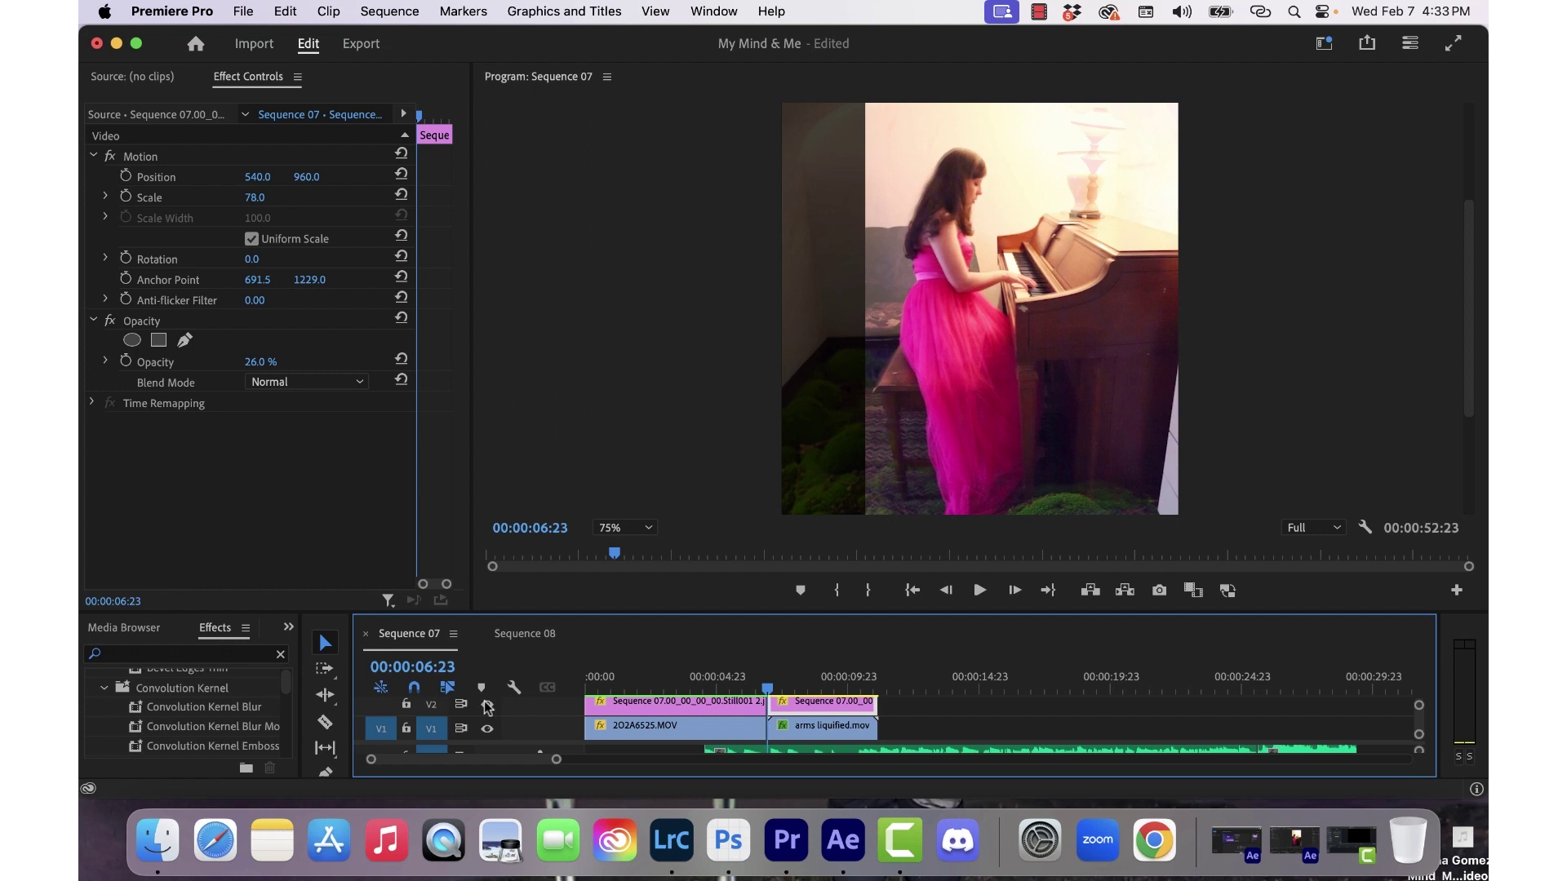
click(486, 705)
click(486, 705)
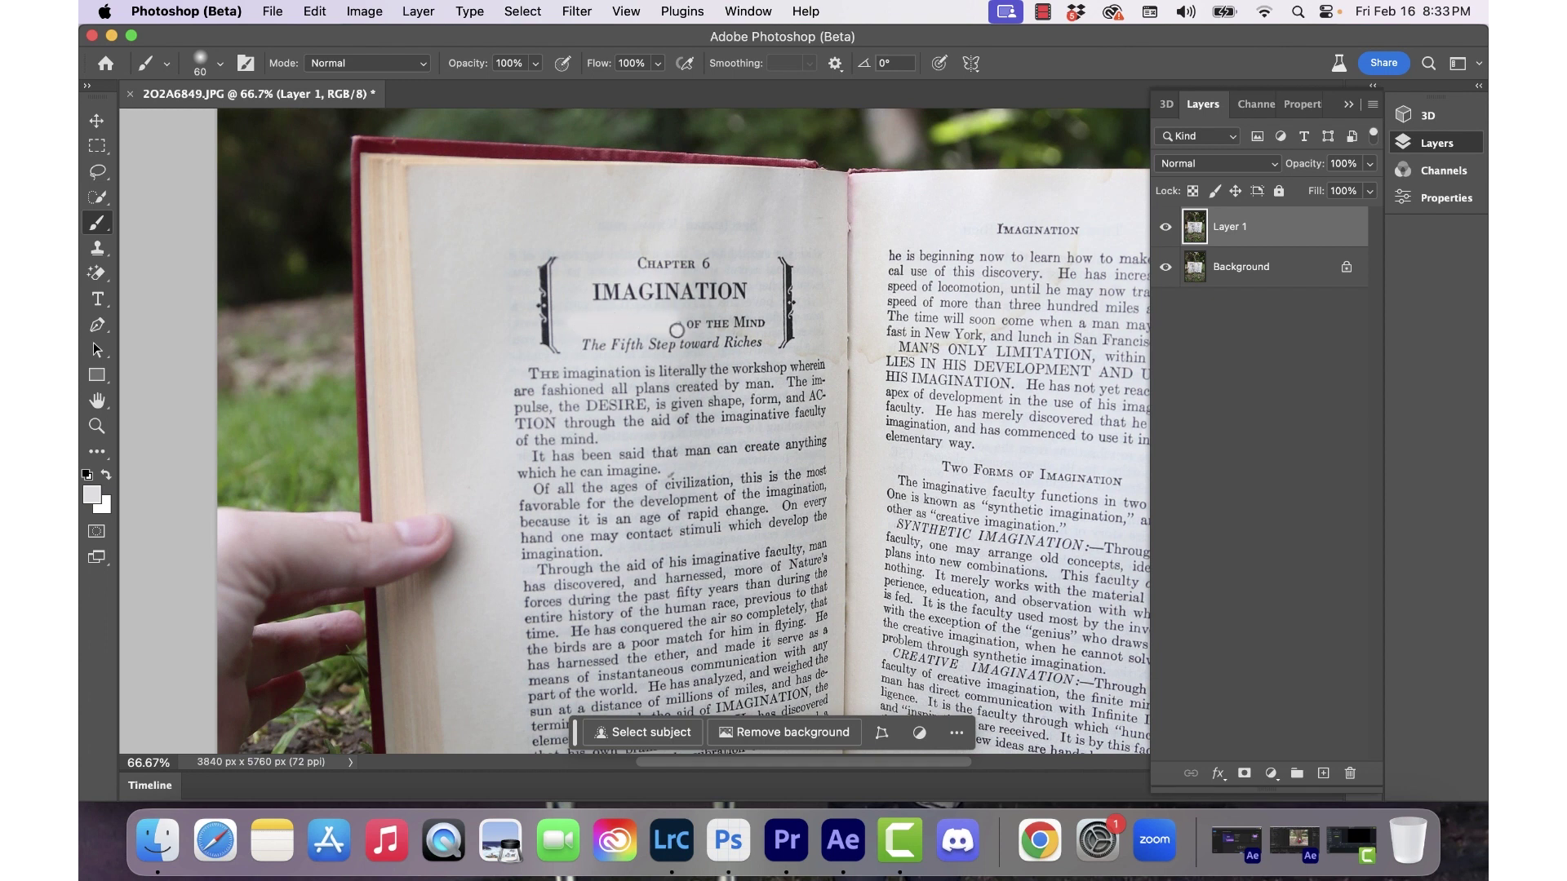
Paint out the 'OF THE MIND' and 'The Fifth Step toward Riches' subtitle lines on Layer 1.
drag(677, 331, 739, 320)
mouse_move(600, 337)
mouse_down()
mouse_move(684, 324)
mouse_move(753, 336)
mouse_up()
click(1166, 228)
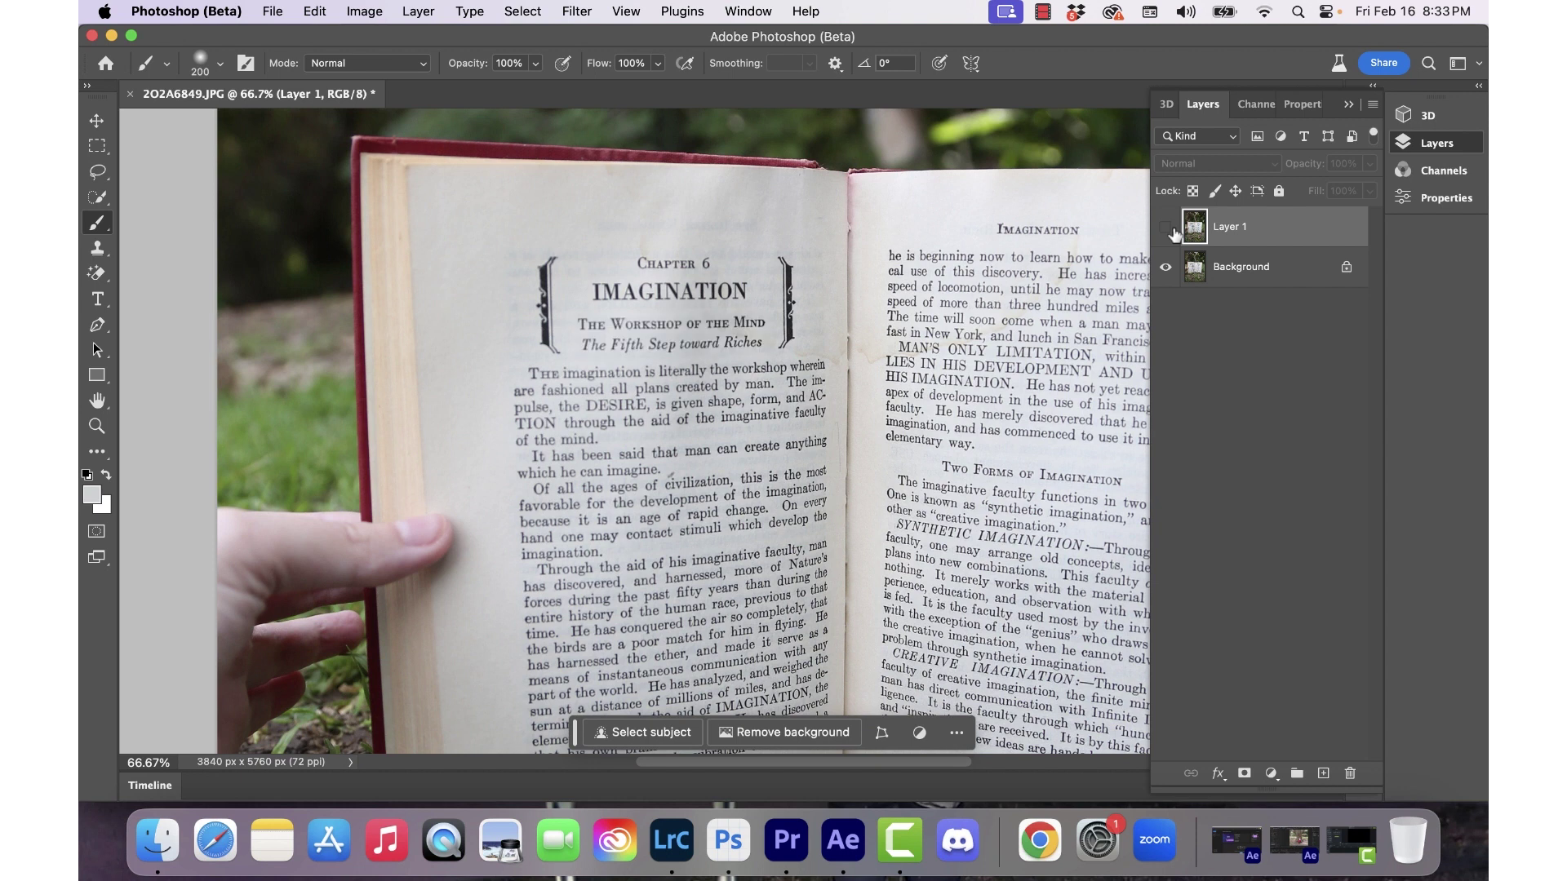
click(1166, 228)
click(1166, 227)
click(1166, 227)
Clone away the thumb over the book's left page edge and compare before and after.
key(s)
key(super+minus)
key(super+minus)
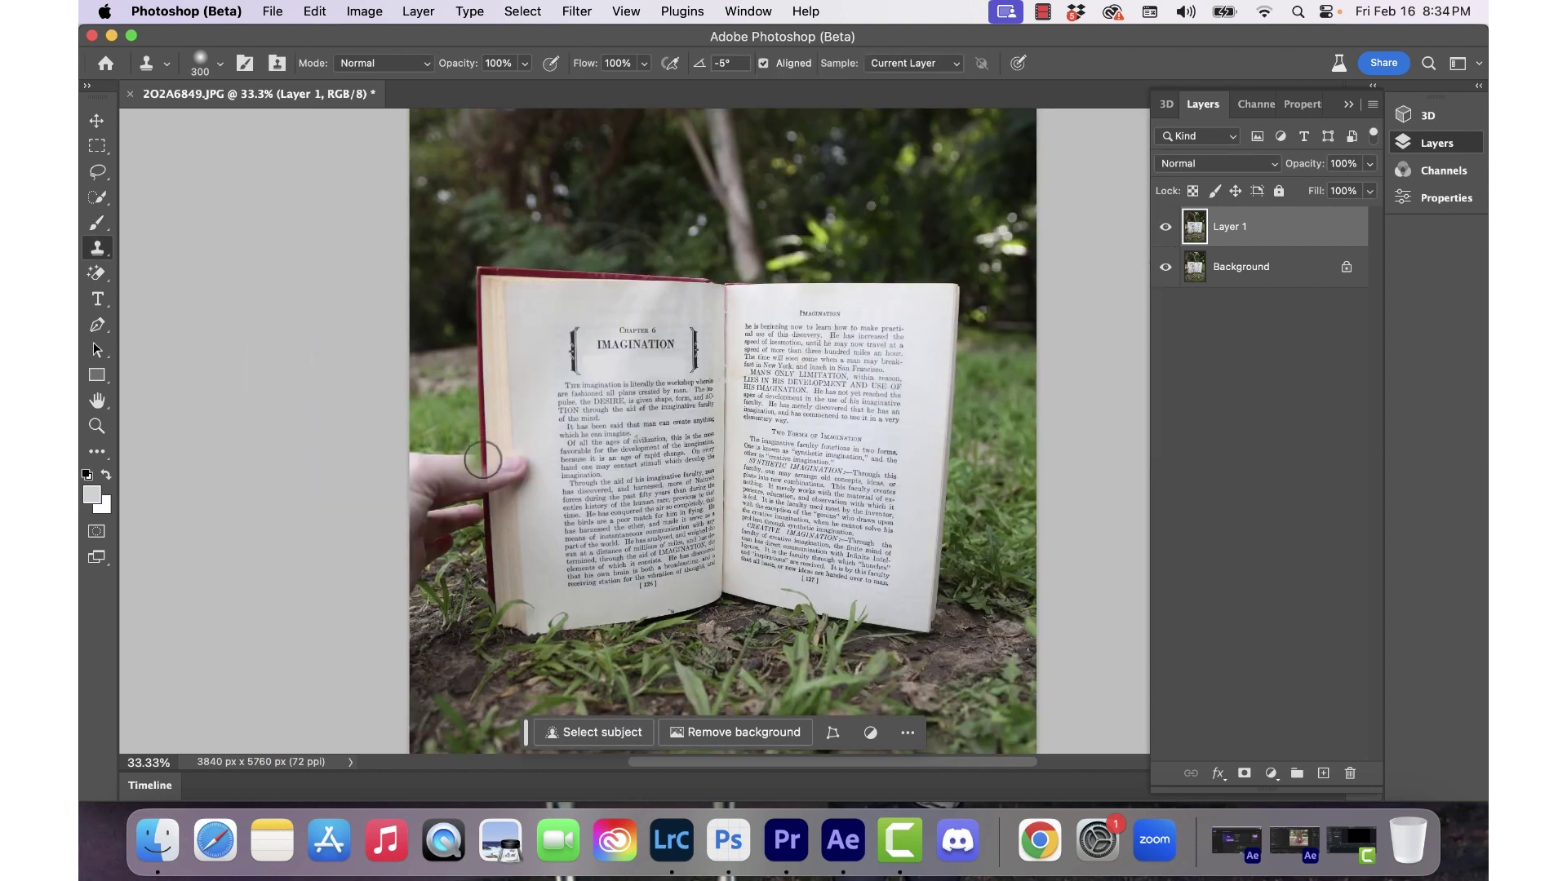
drag(482, 461, 489, 501)
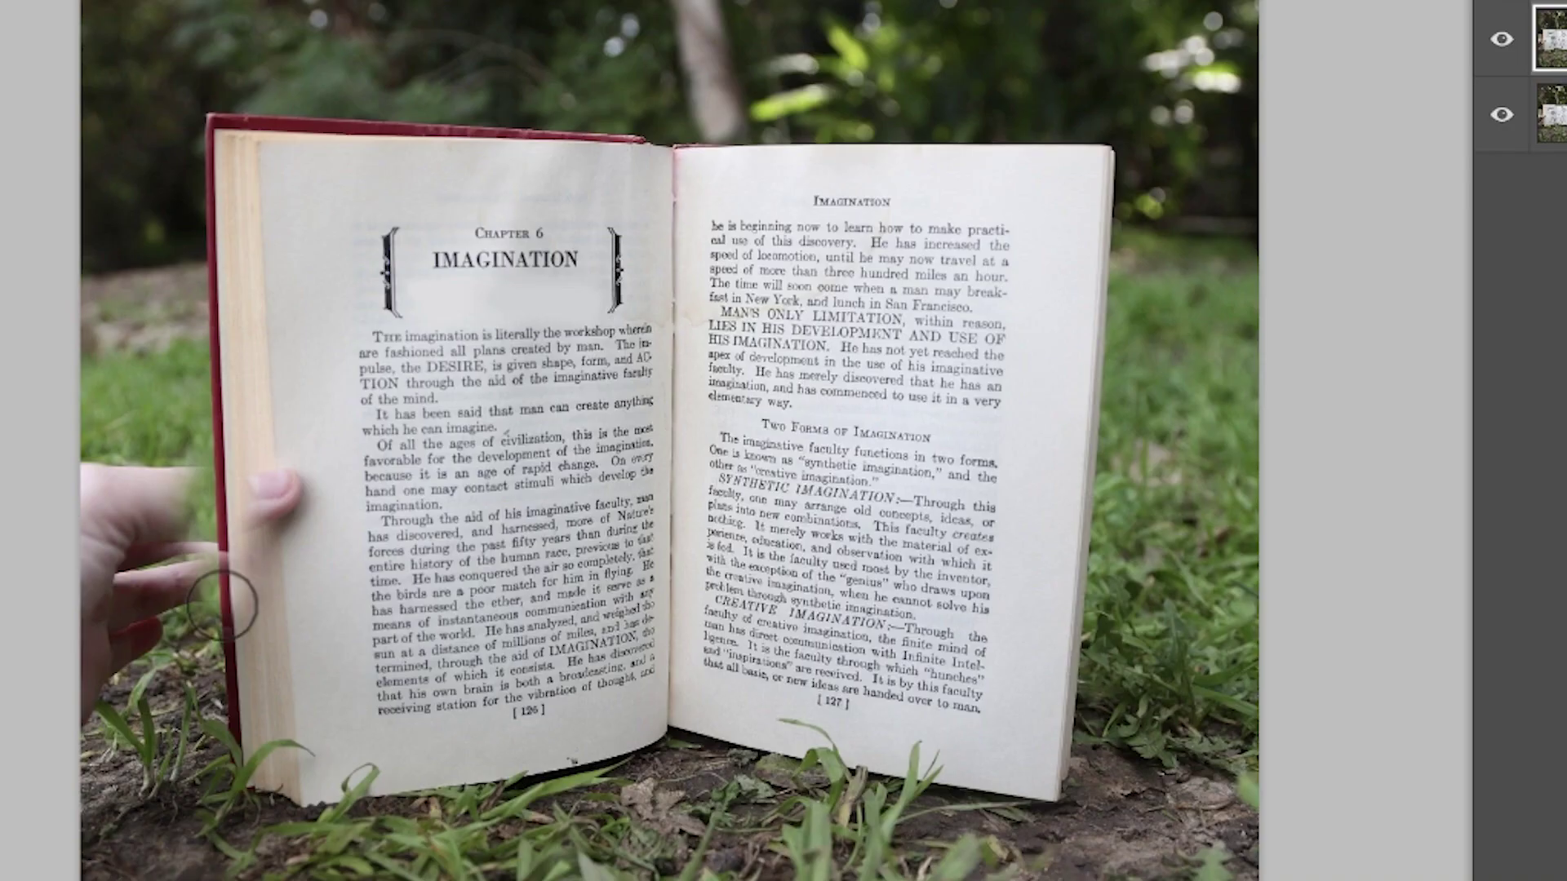
drag(277, 595, 274, 466)
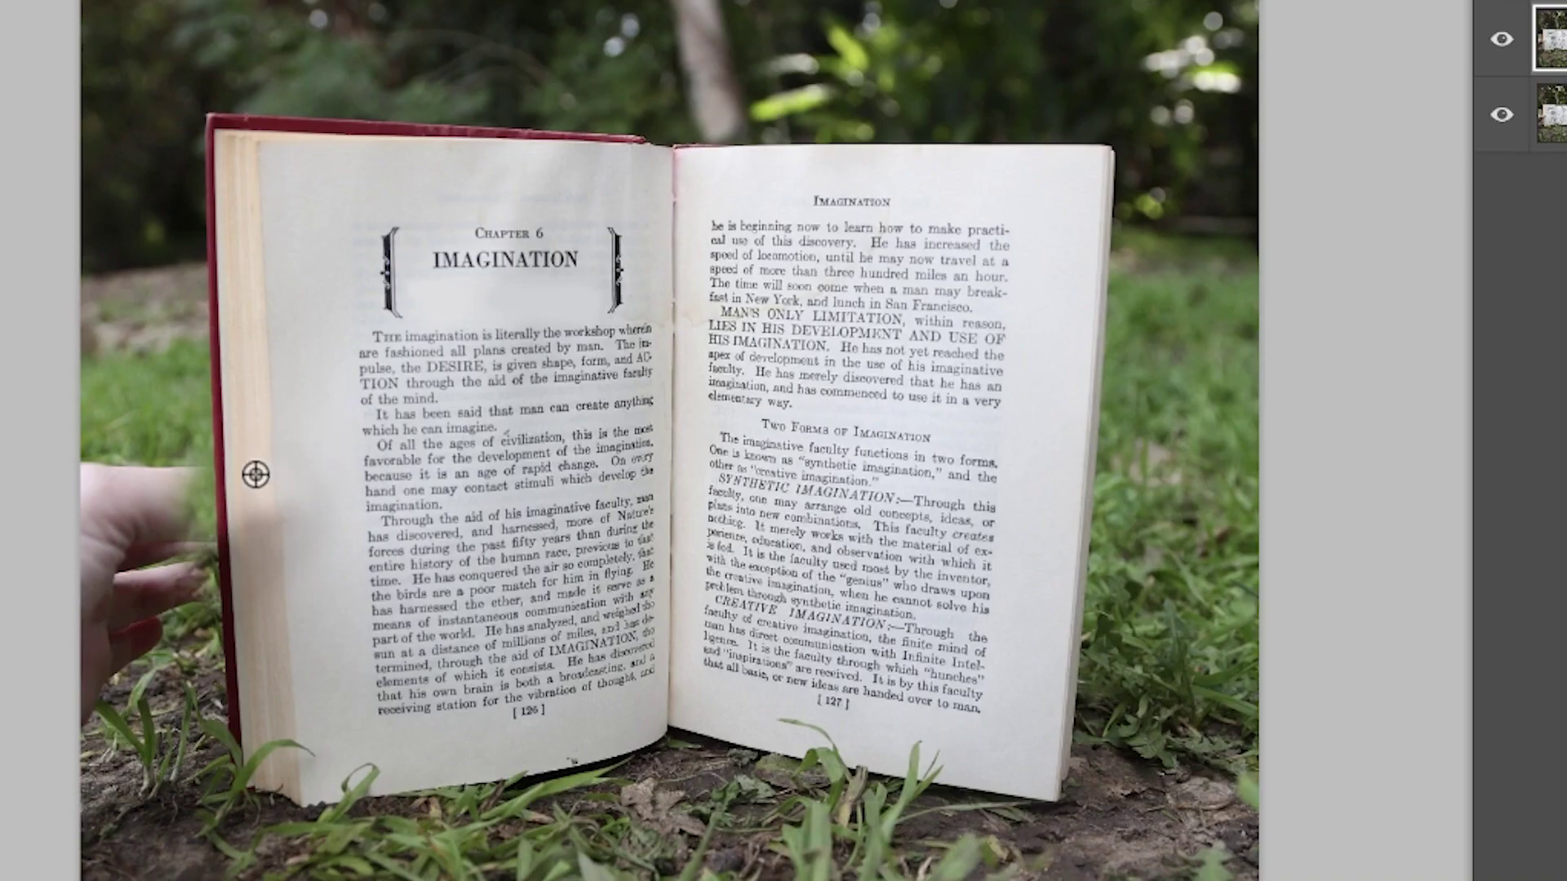
click(1502, 39)
click(1502, 38)
click(1501, 39)
click(1502, 38)
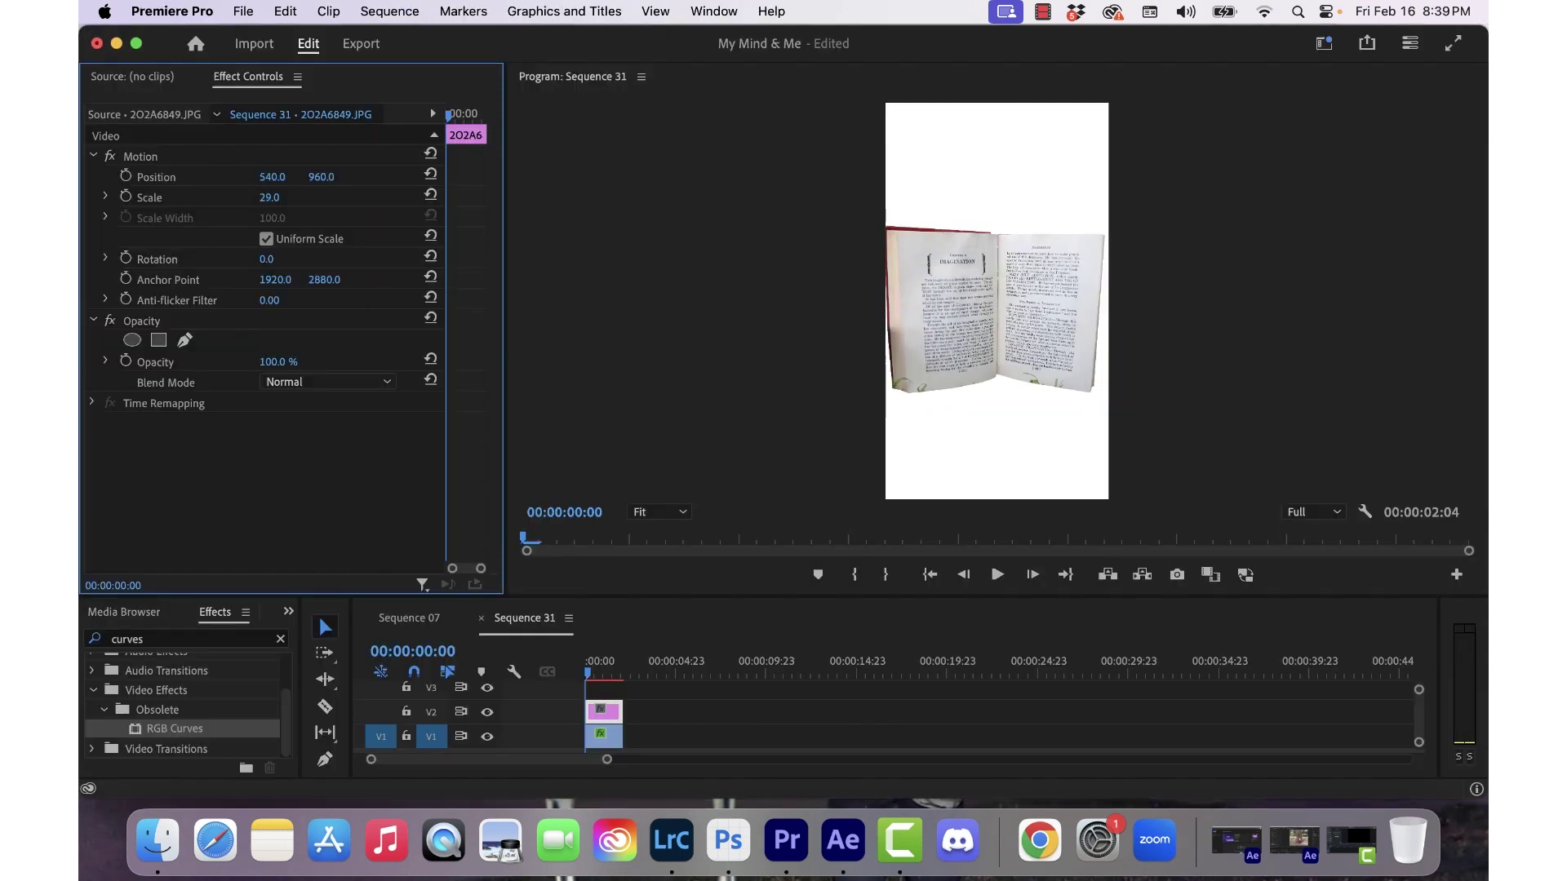
Set the book image to scale 26, move it up and left, and set opacity to 100.
mouse_move(269, 198)
mouse_down()
mouse_move(249, 197)
mouse_move(282, 198)
mouse_up()
drag(277, 361, 374, 316)
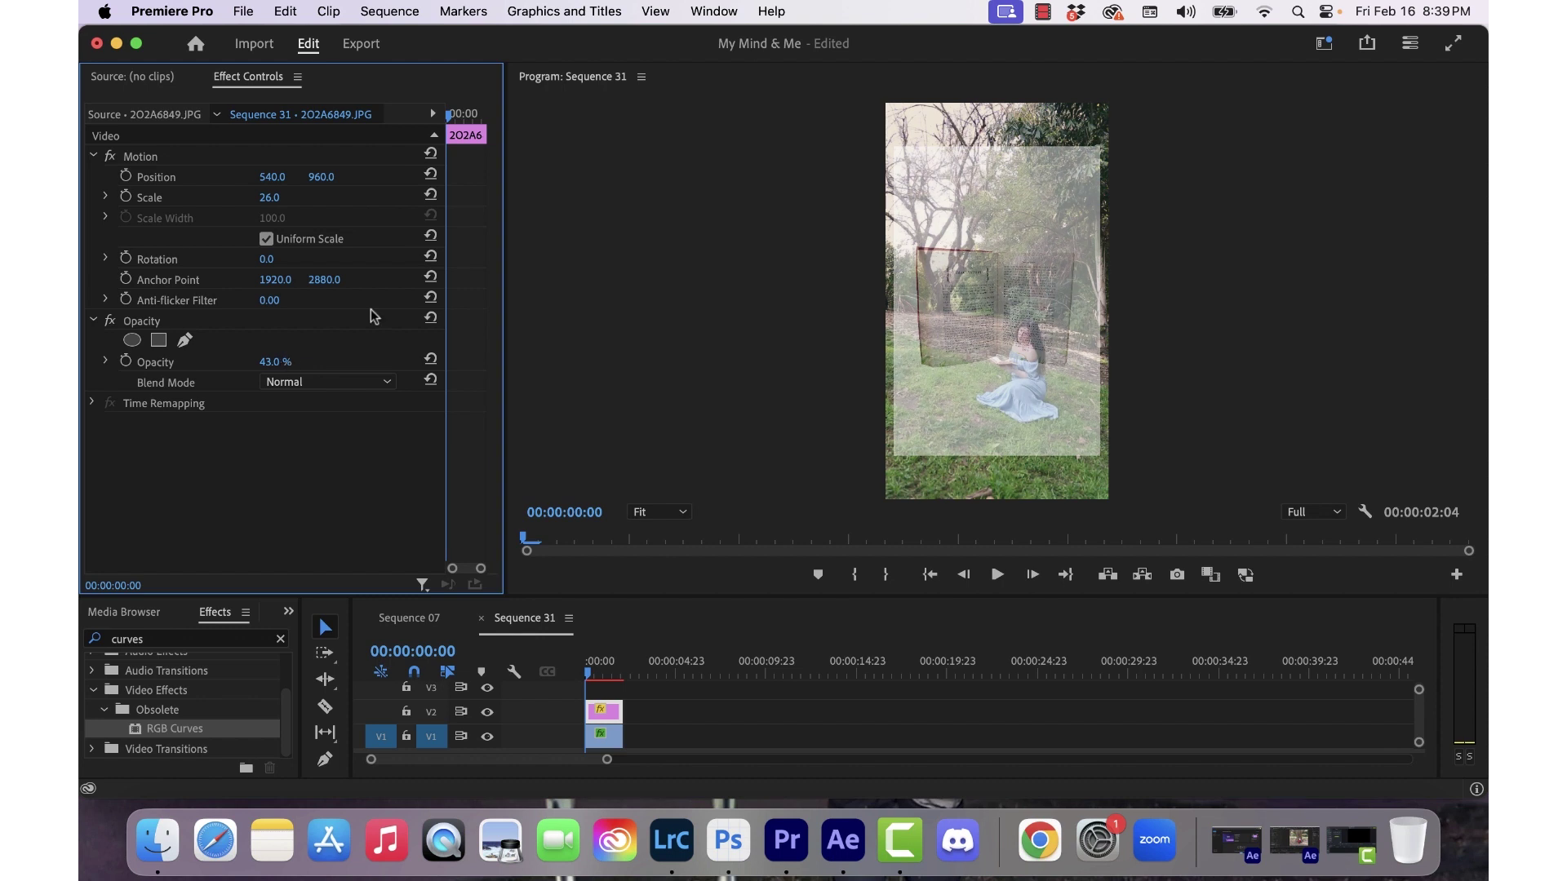
drag(959, 337, 944, 308)
click(275, 362)
text(100)
key(Return)
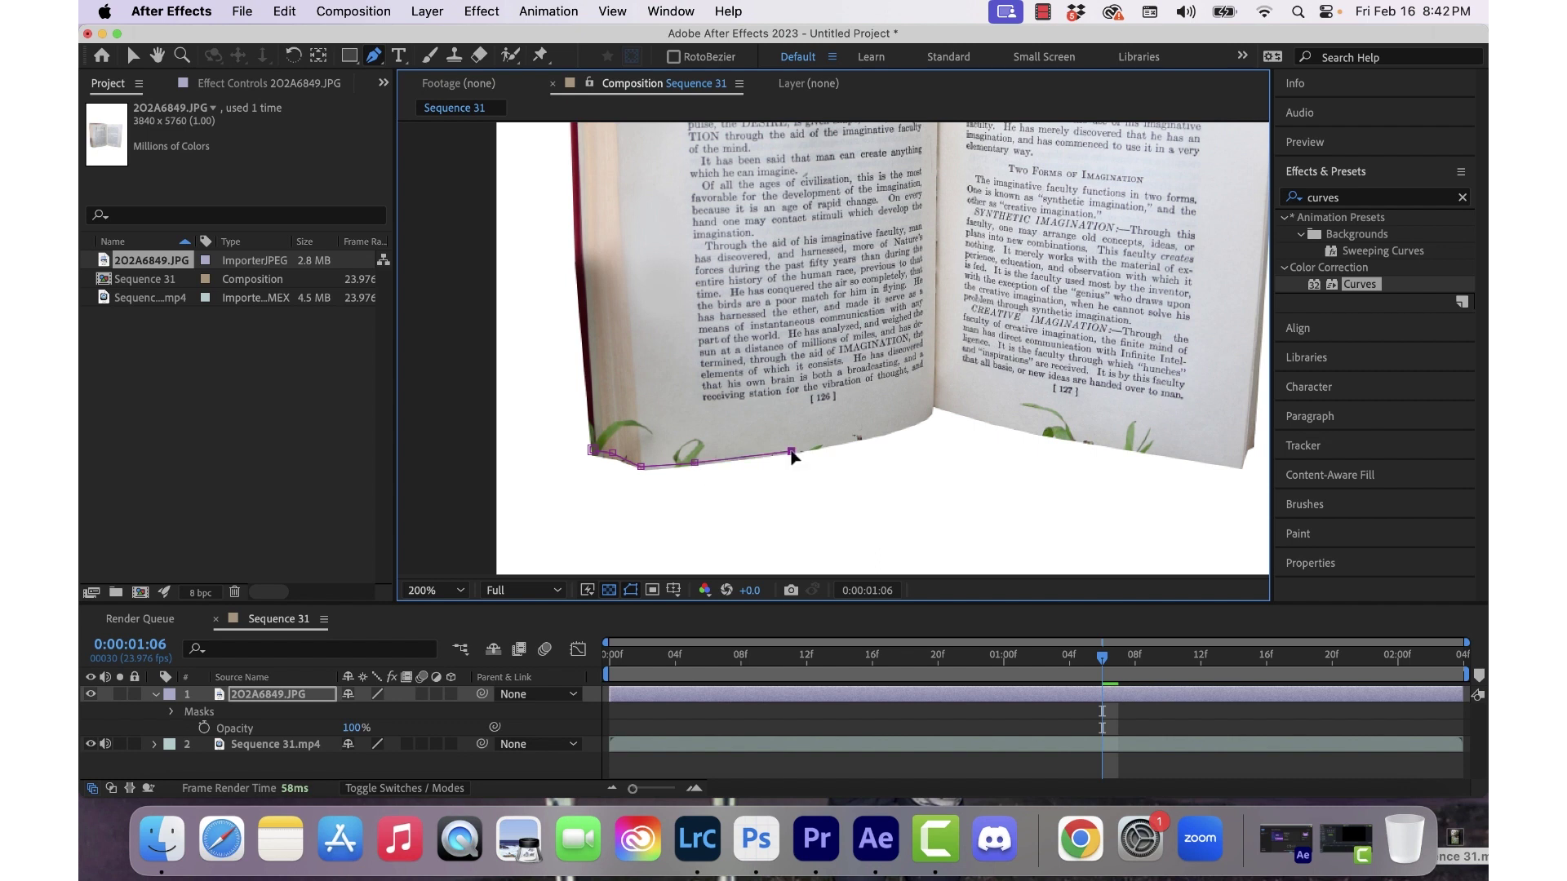
Close the Pen mask around the book, then select the woman's video layer.
scroll(902, 445, right, 5)
scroll(674, 286, up, 5)
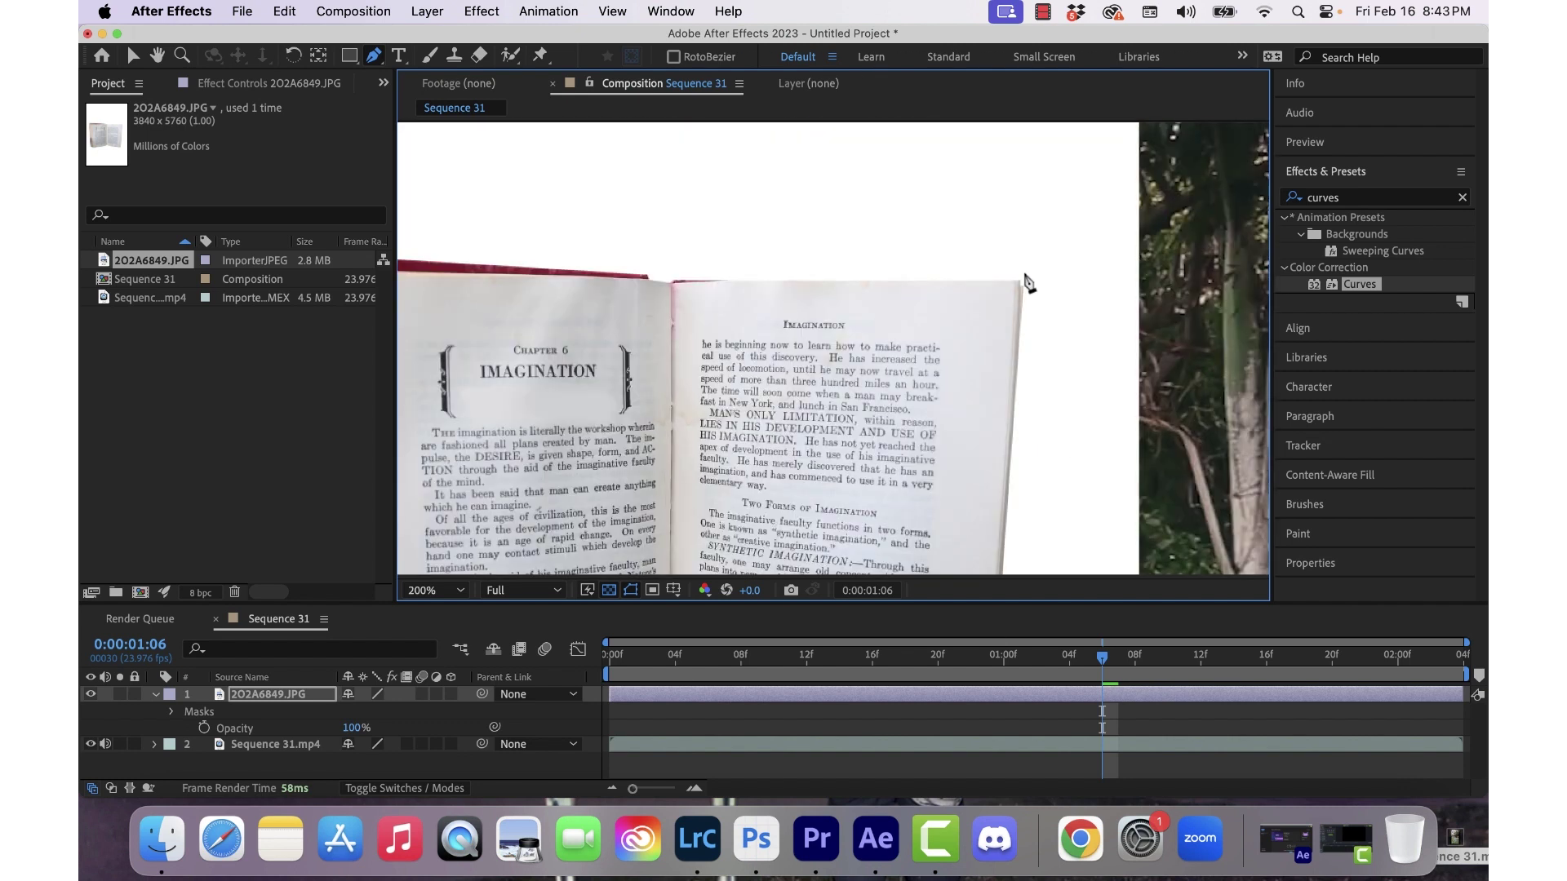
scroll(563, 267, left, 5)
scroll(563, 267, down, 6)
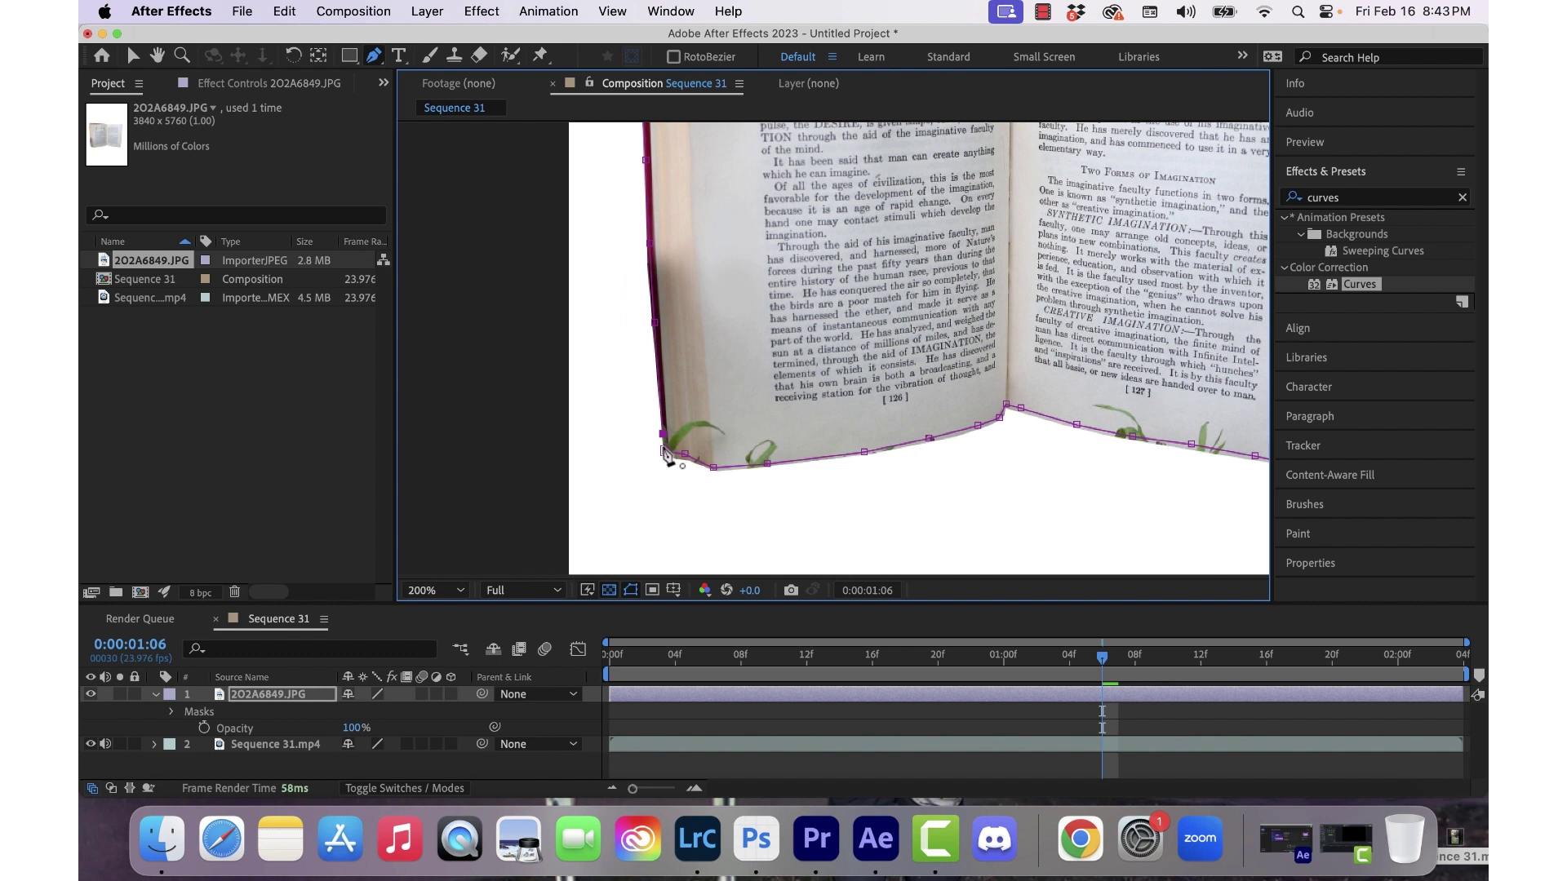
click(665, 451)
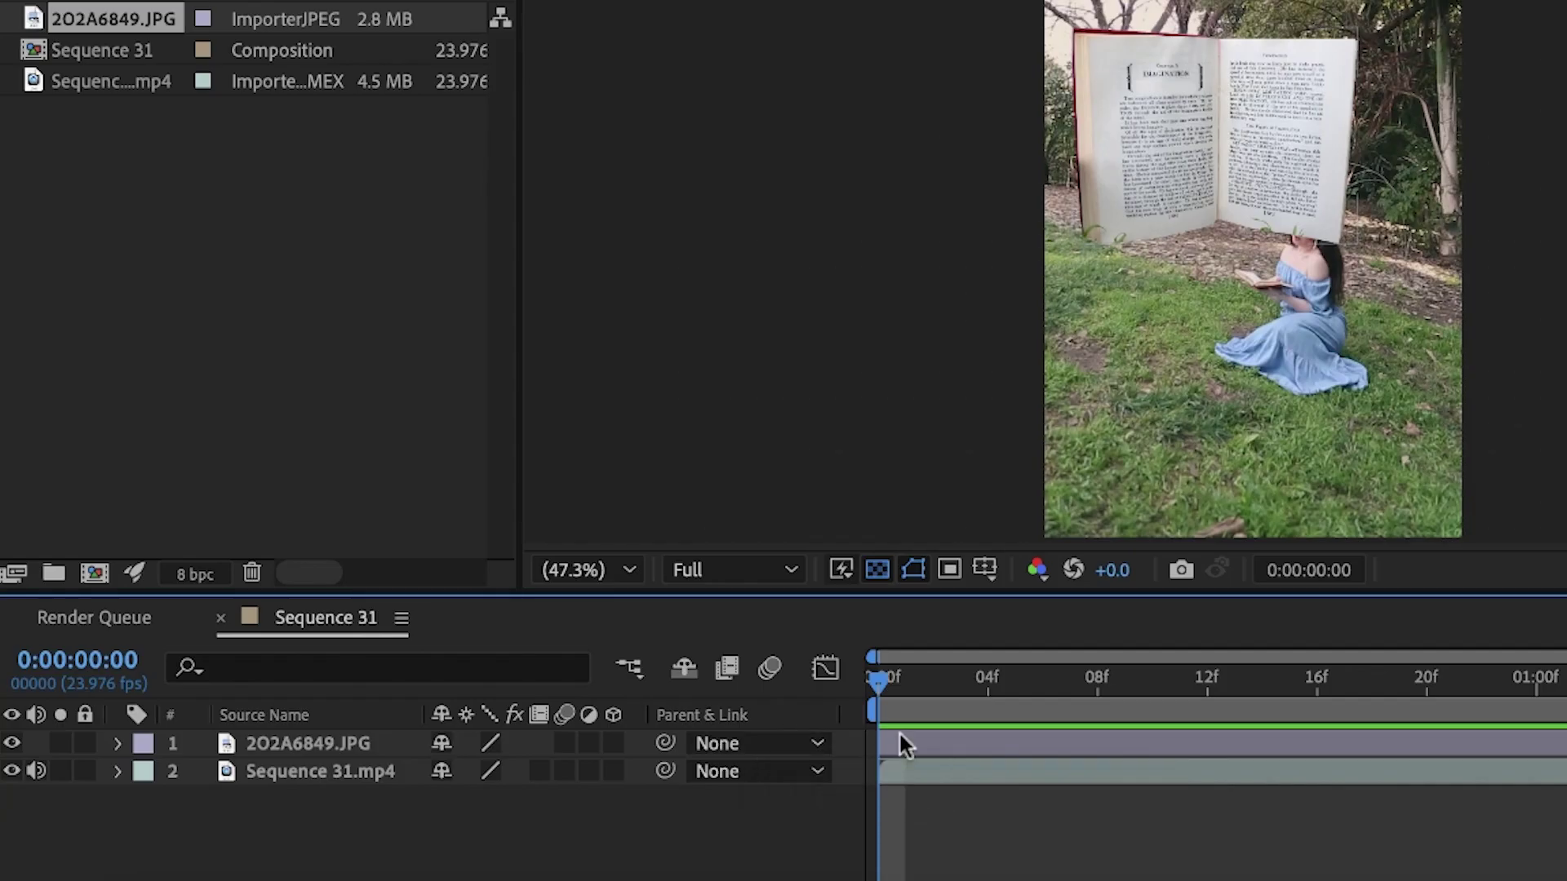
click(648, 713)
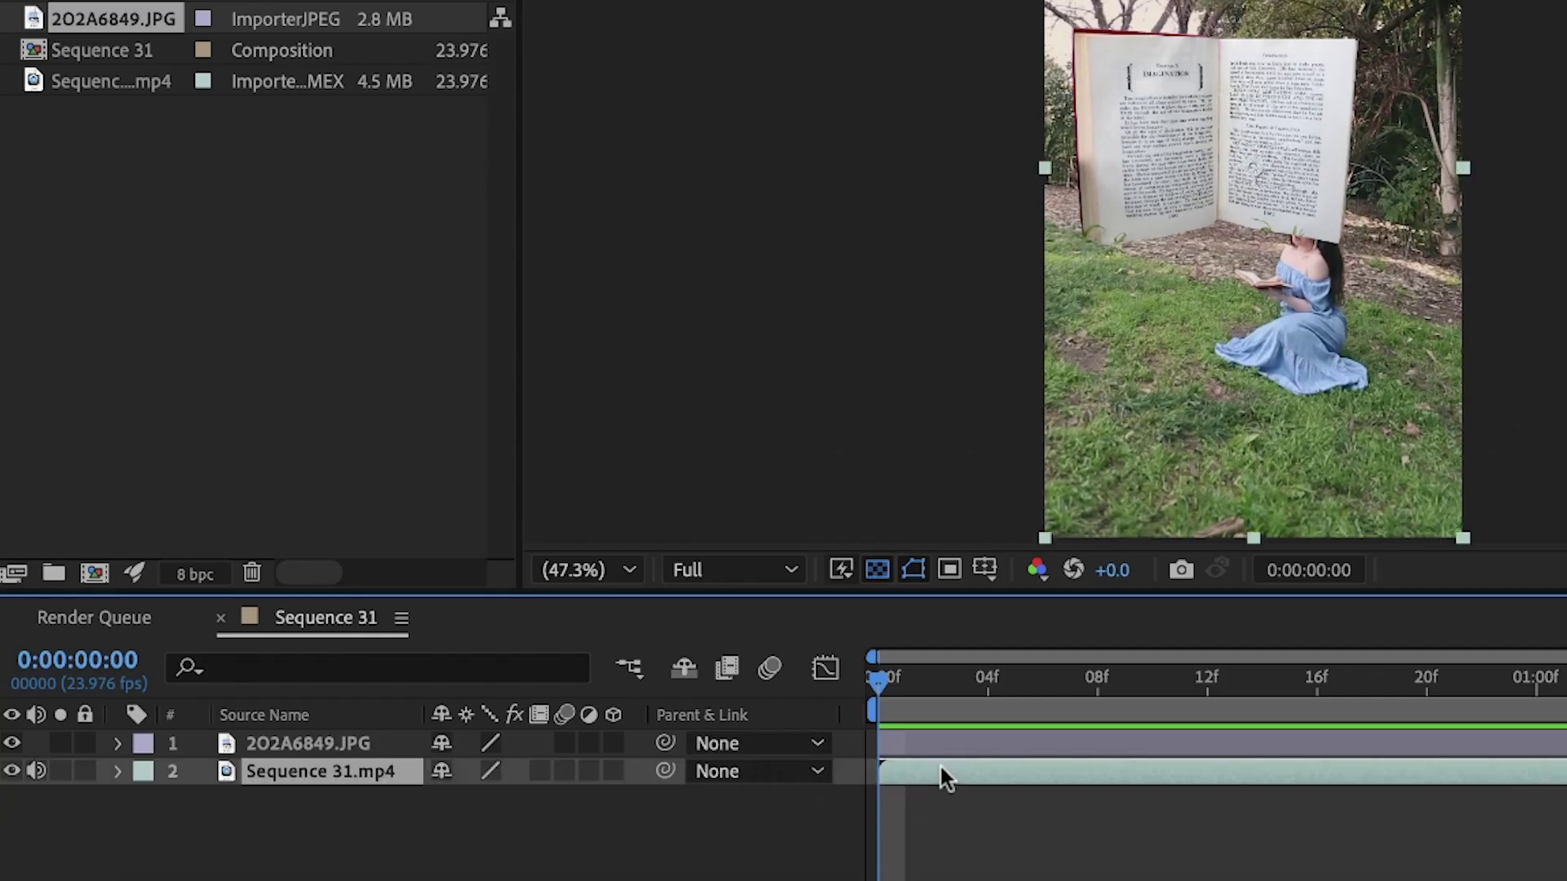
Duplicate the woman's video layer, move it to the top, and Roto Brush the woman.
key(ctrl+d)
drag(460, 774, 405, 744)
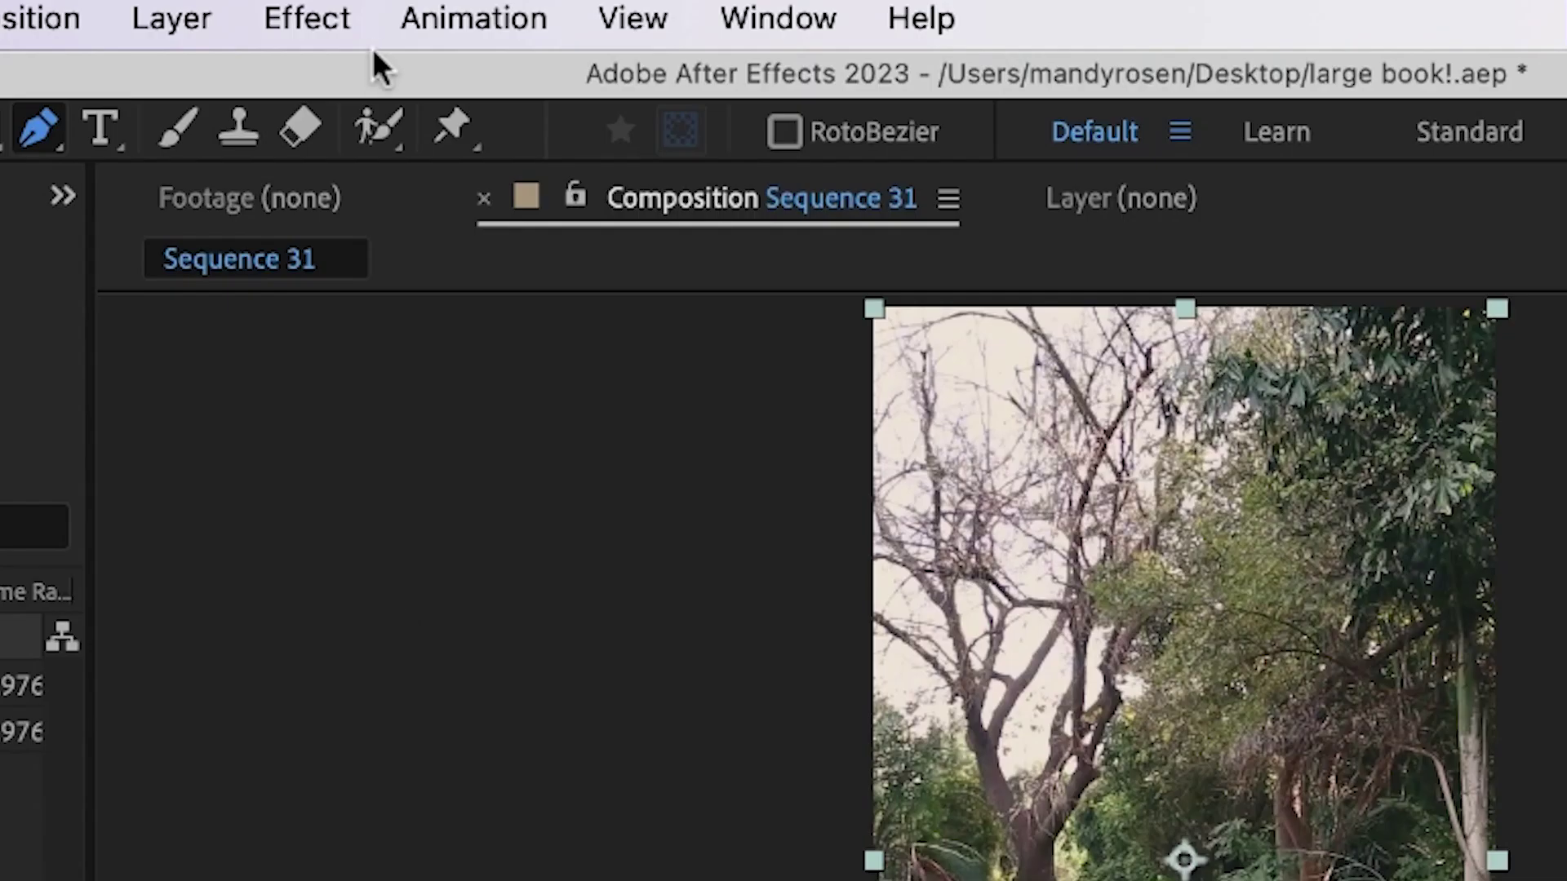
click(377, 126)
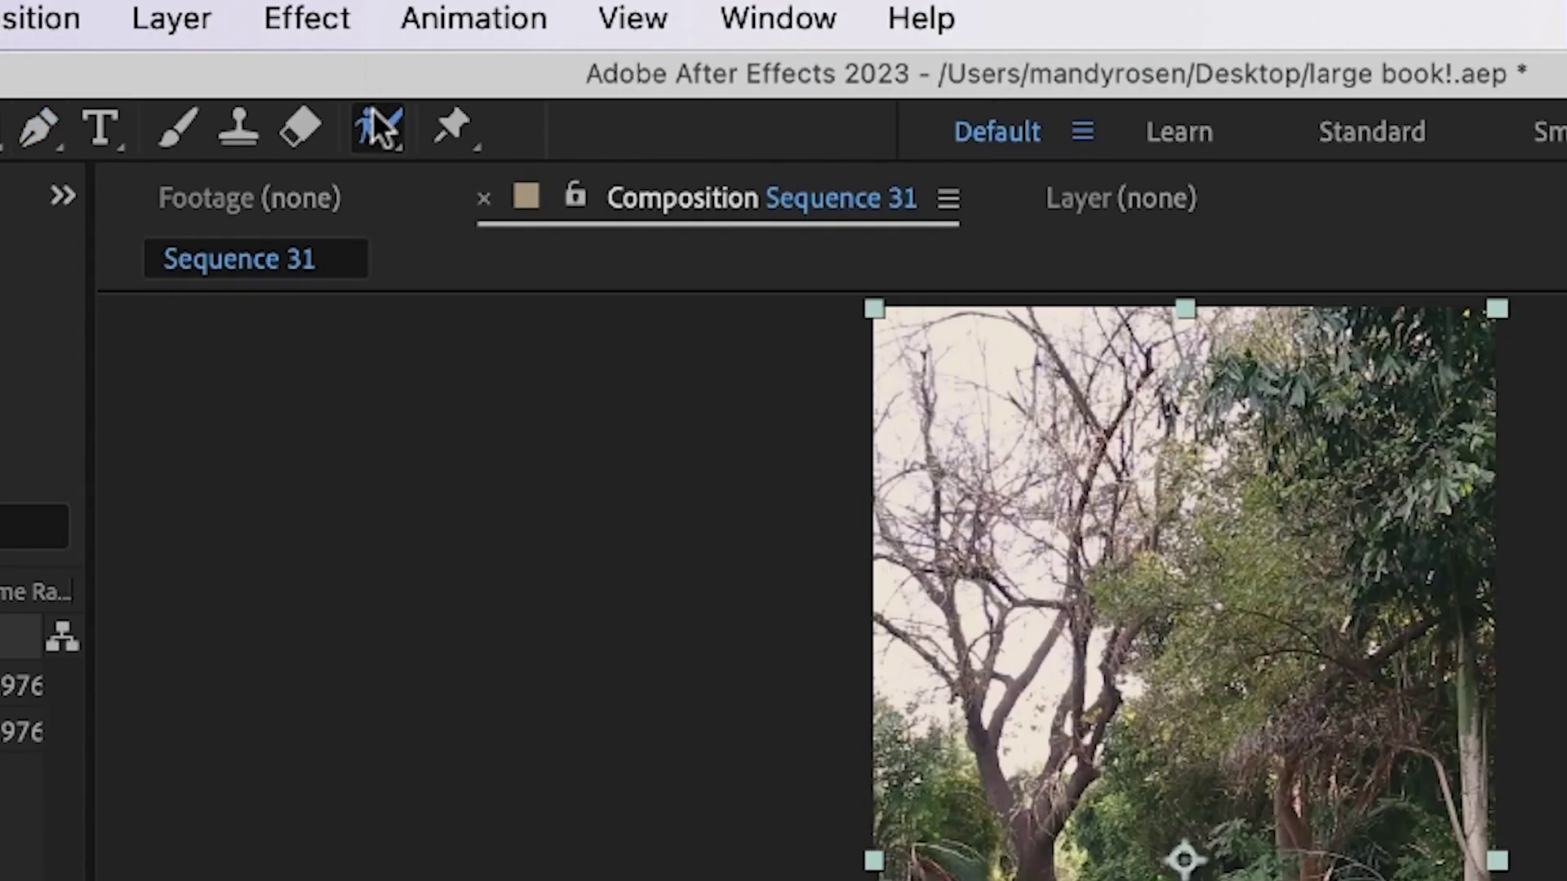
drag(377, 127, 522, 127)
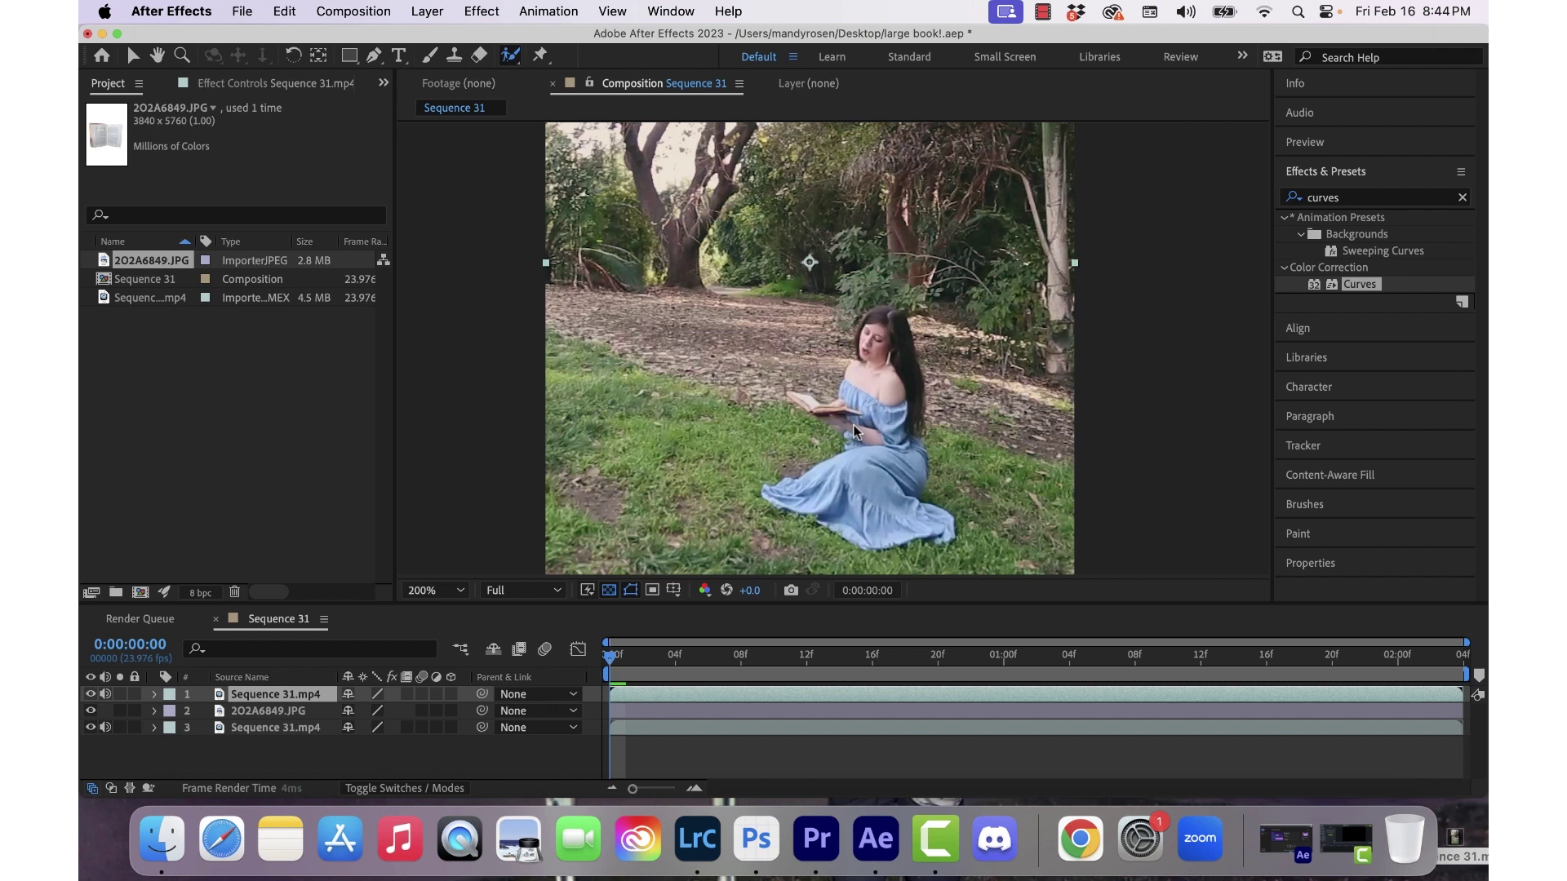
scroll(854, 431, up, 3)
double_click(752, 695)
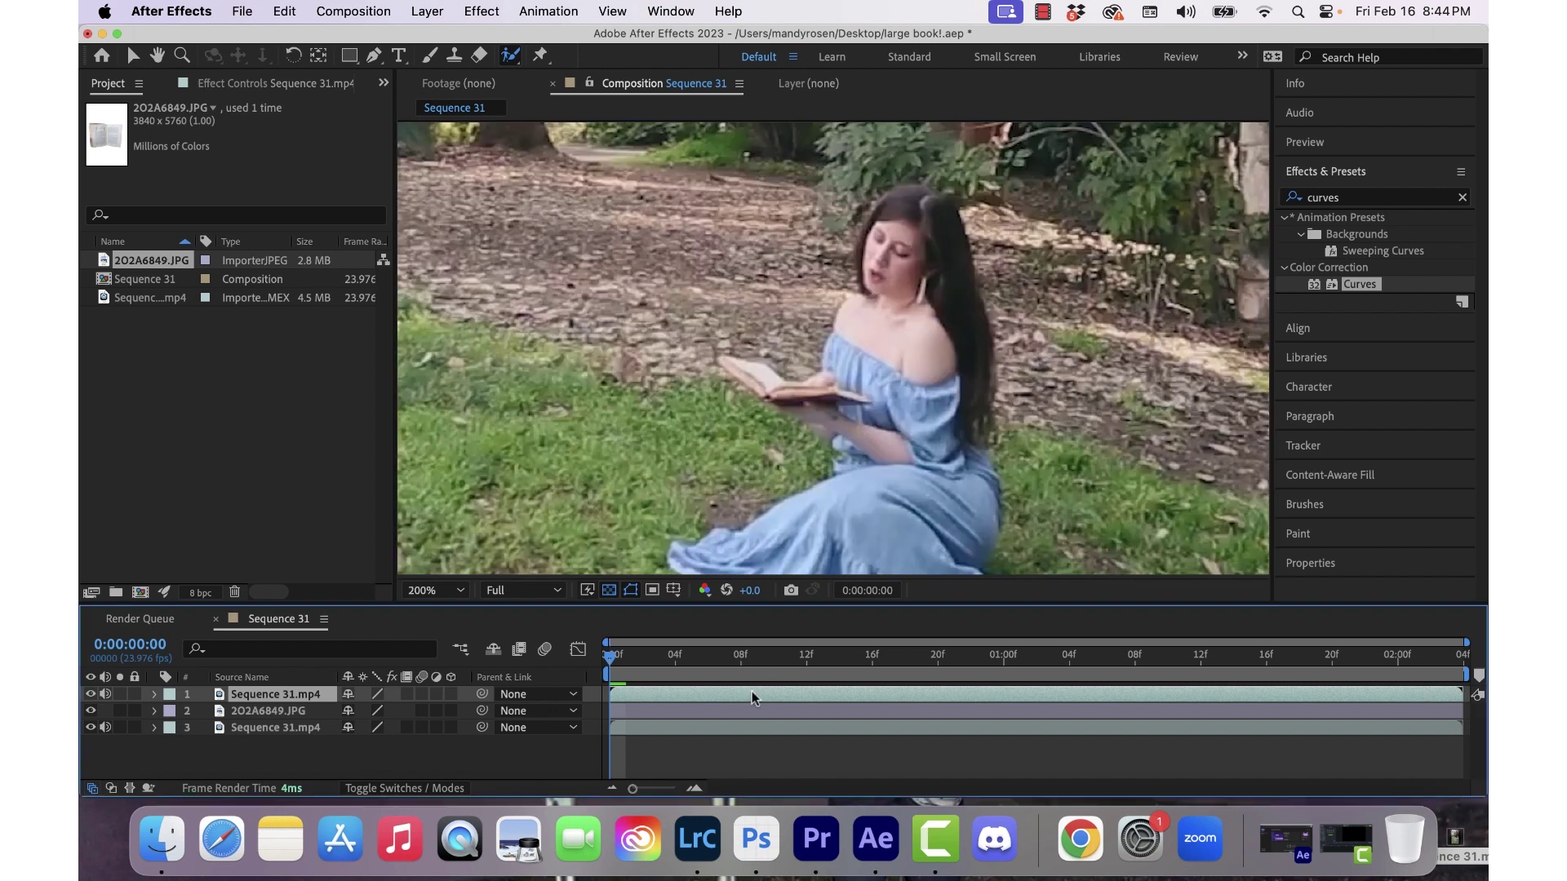
scroll(832, 311, up, 4)
drag(823, 355, 841, 286)
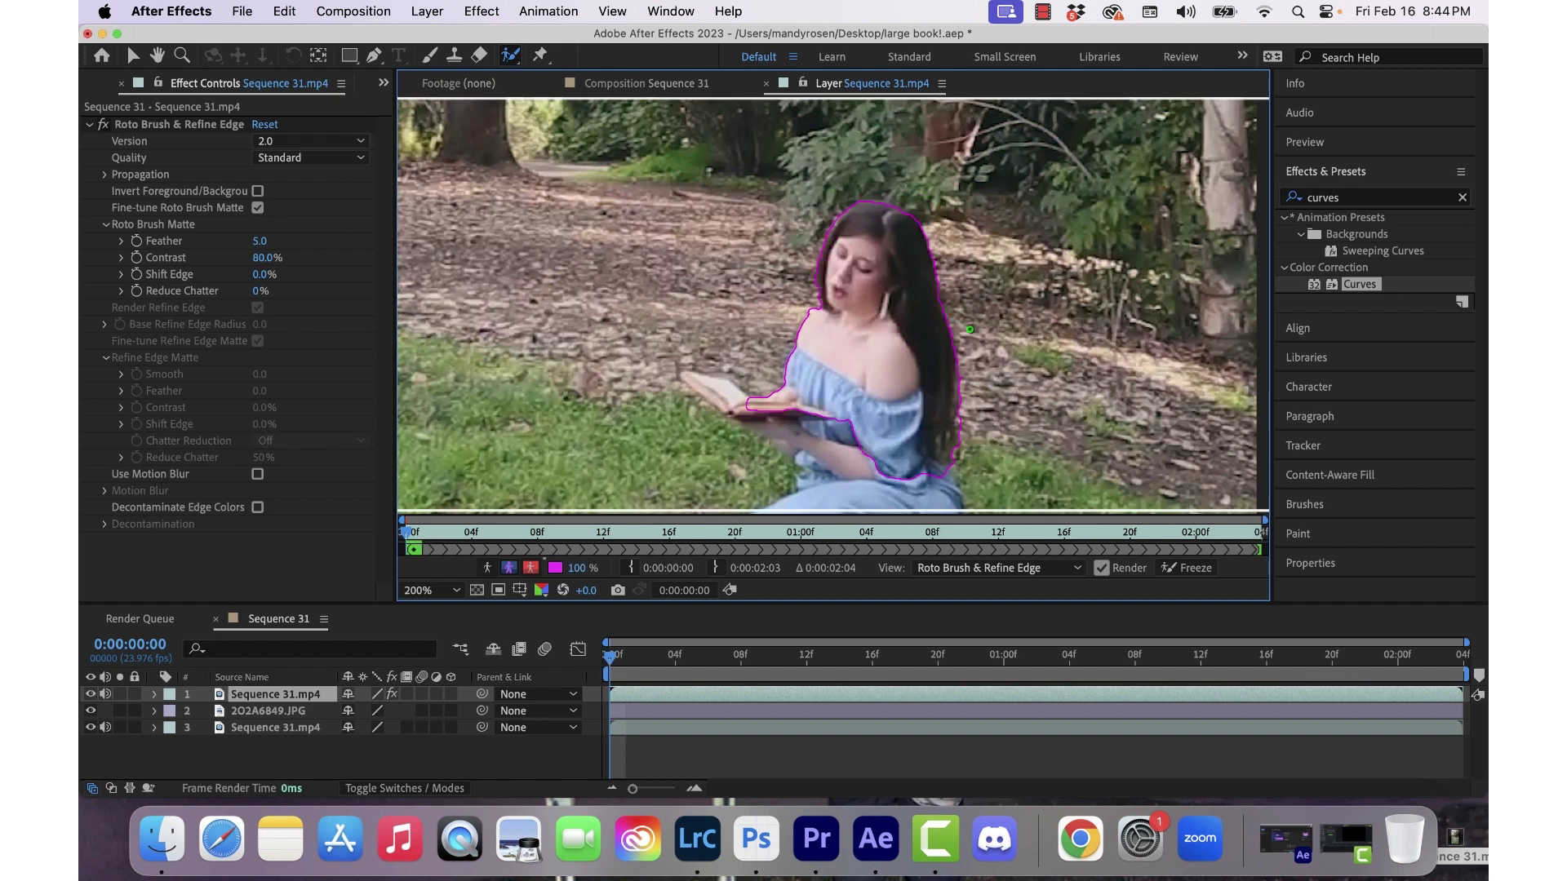
Set the matte Feather to 13 and pull the Shift Edge inward.
click(650, 86)
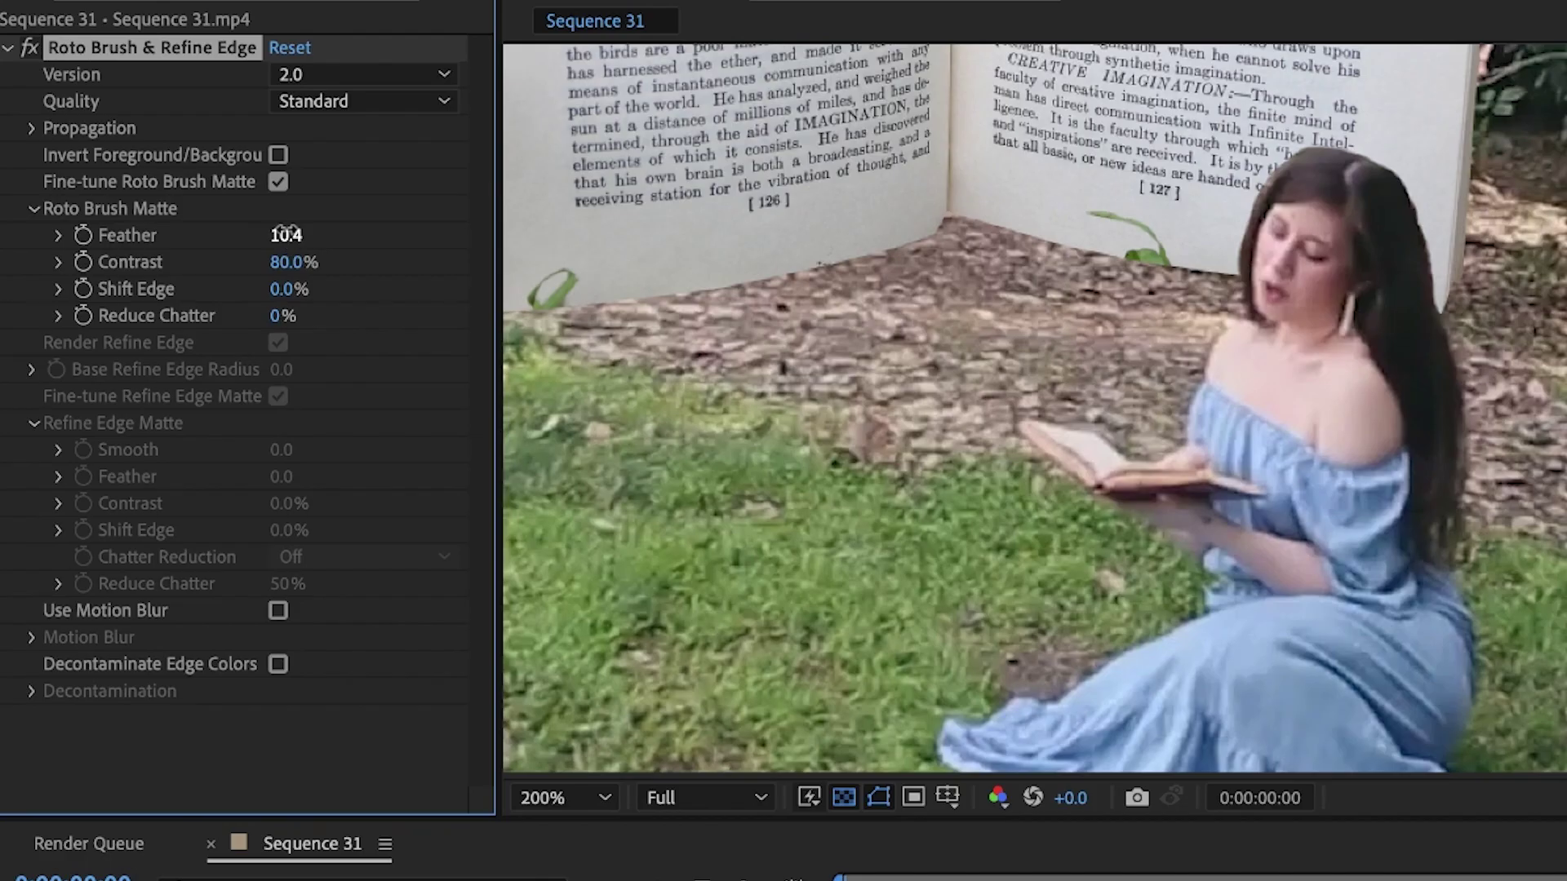
click(285, 235)
text(13)
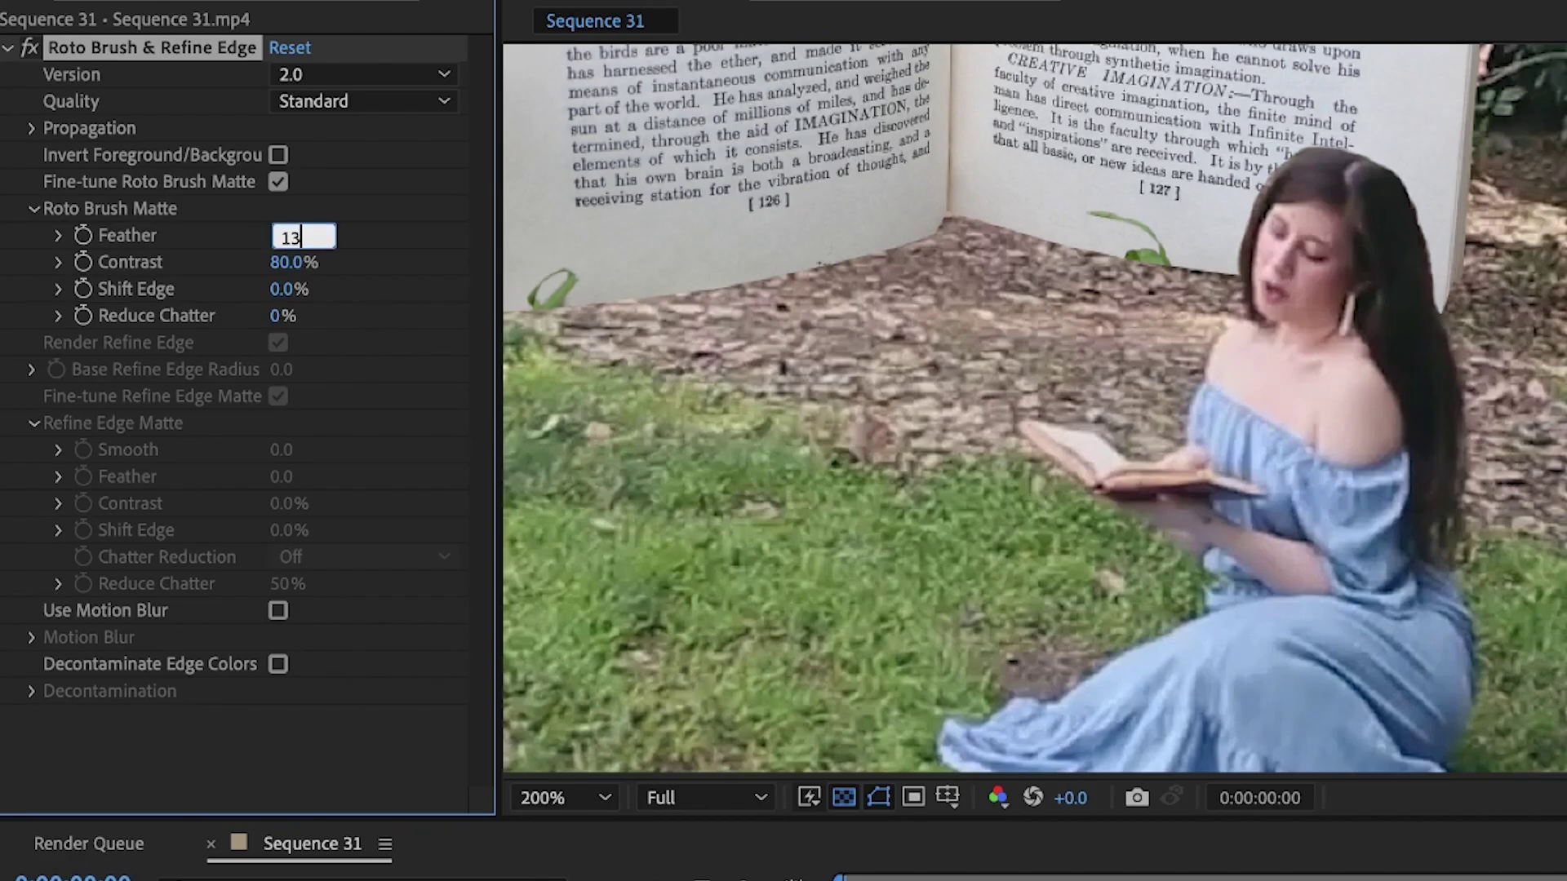
key(Return)
drag(283, 293, 234, 289)
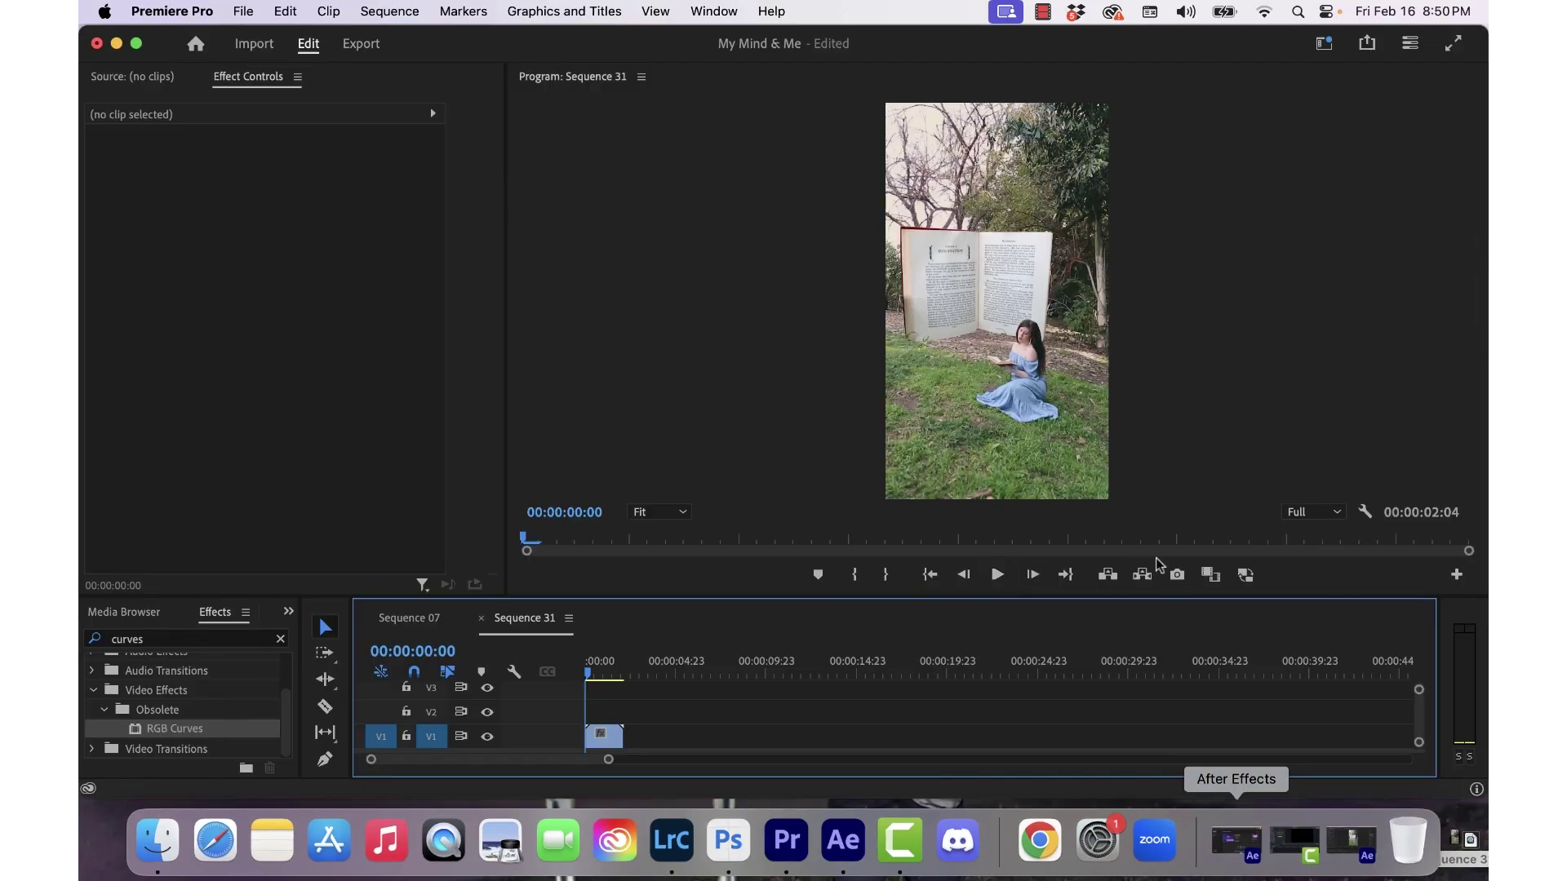
Export the current frame as a still and send it to Photoshop.
click(1177, 574)
key(Return)
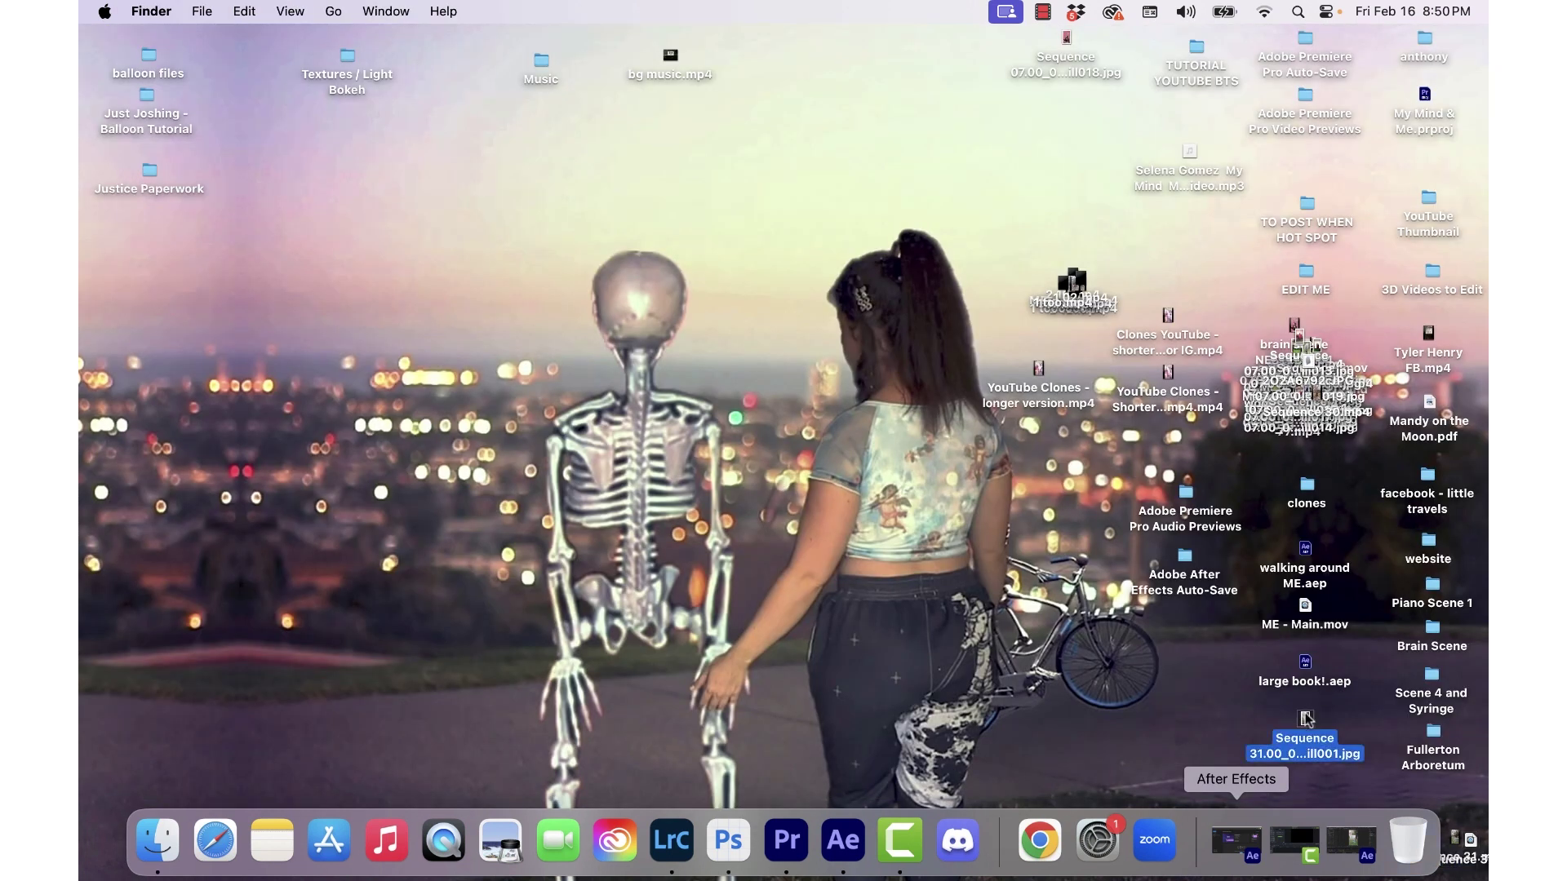
drag(1310, 720, 727, 840)
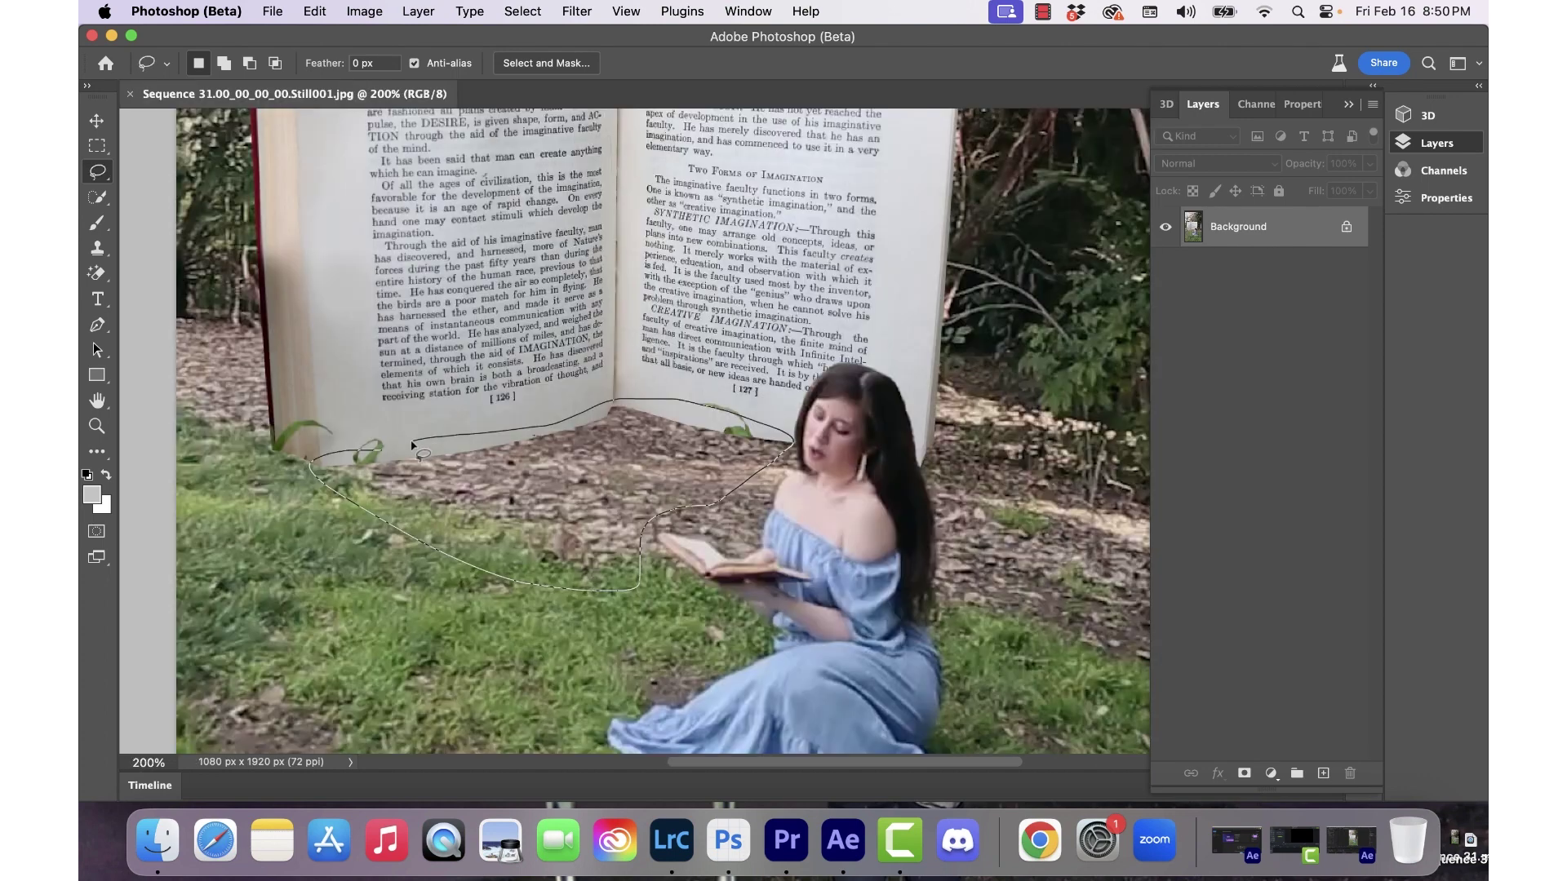
Fill the lassoed ground with 'grass', pick the next variation and merge it down.
click(402, 620)
text(grass)
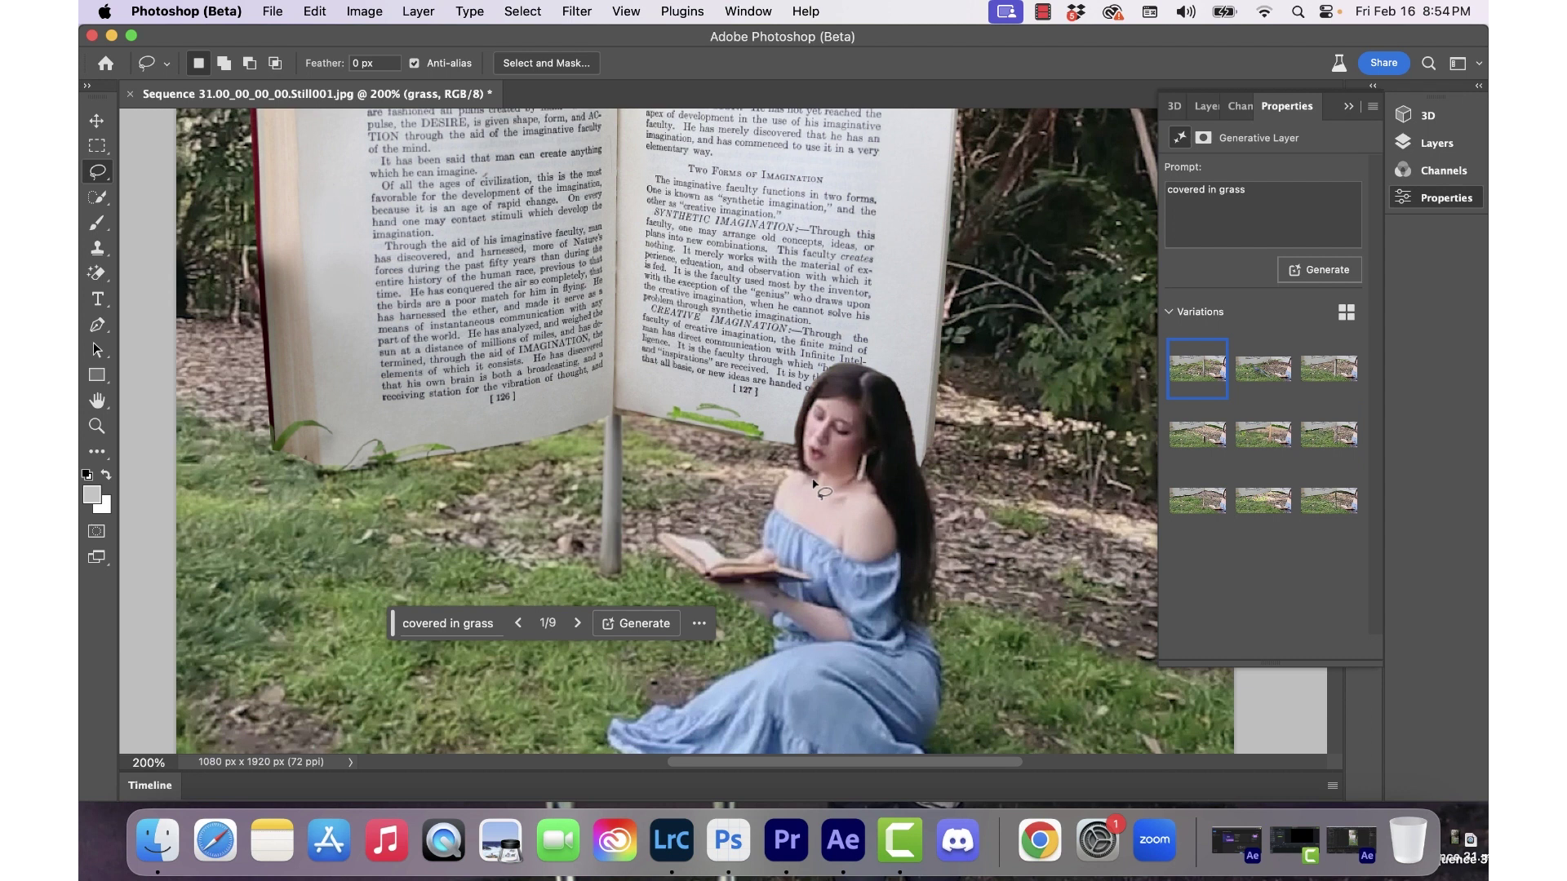
click(576, 623)
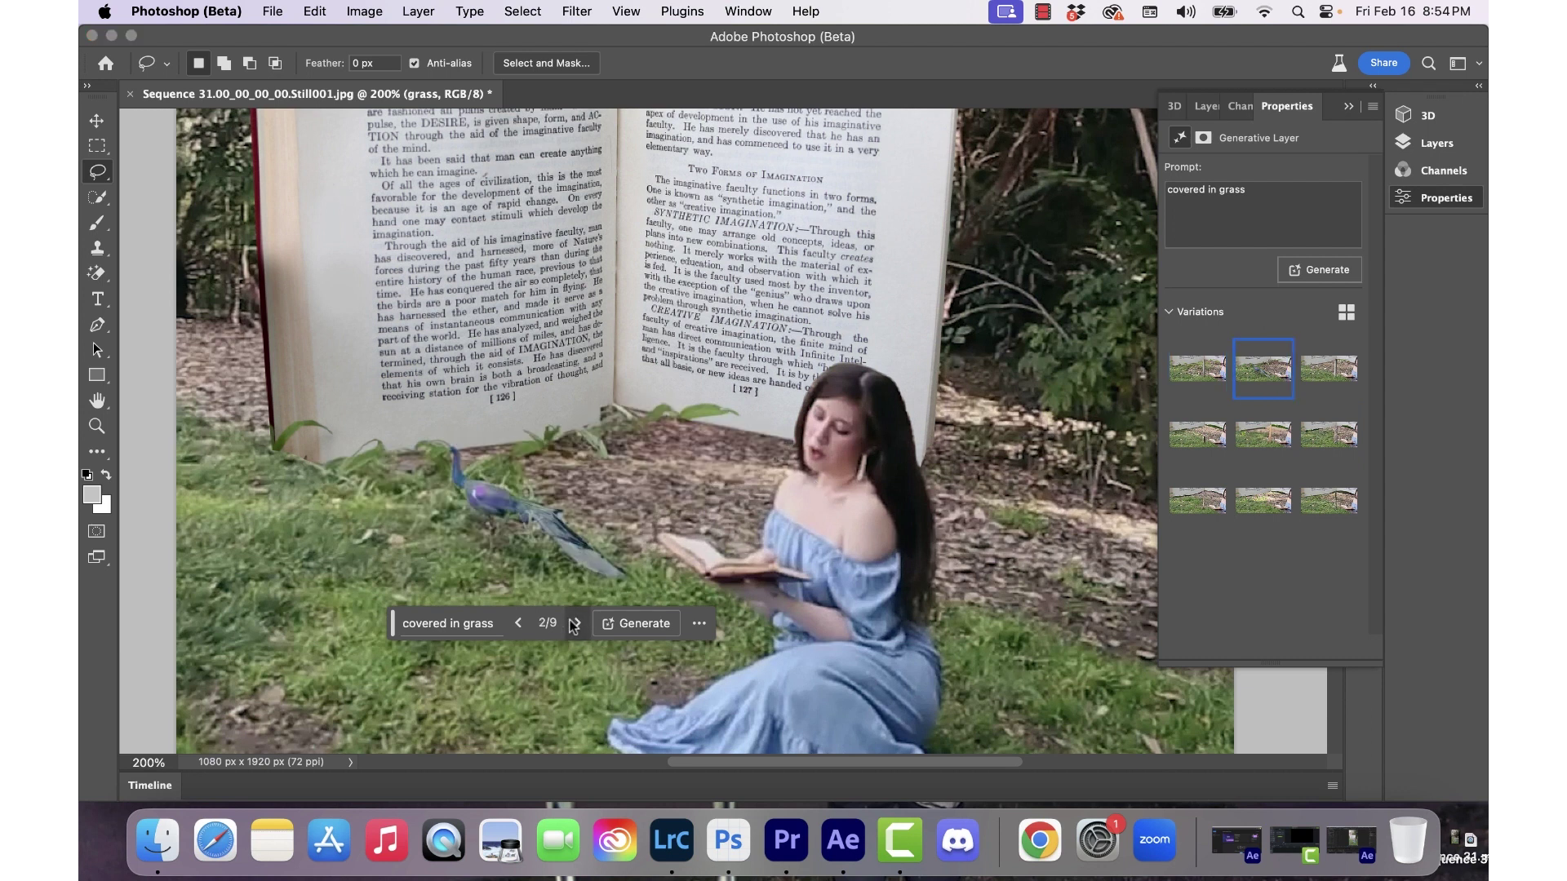
key(super+e)
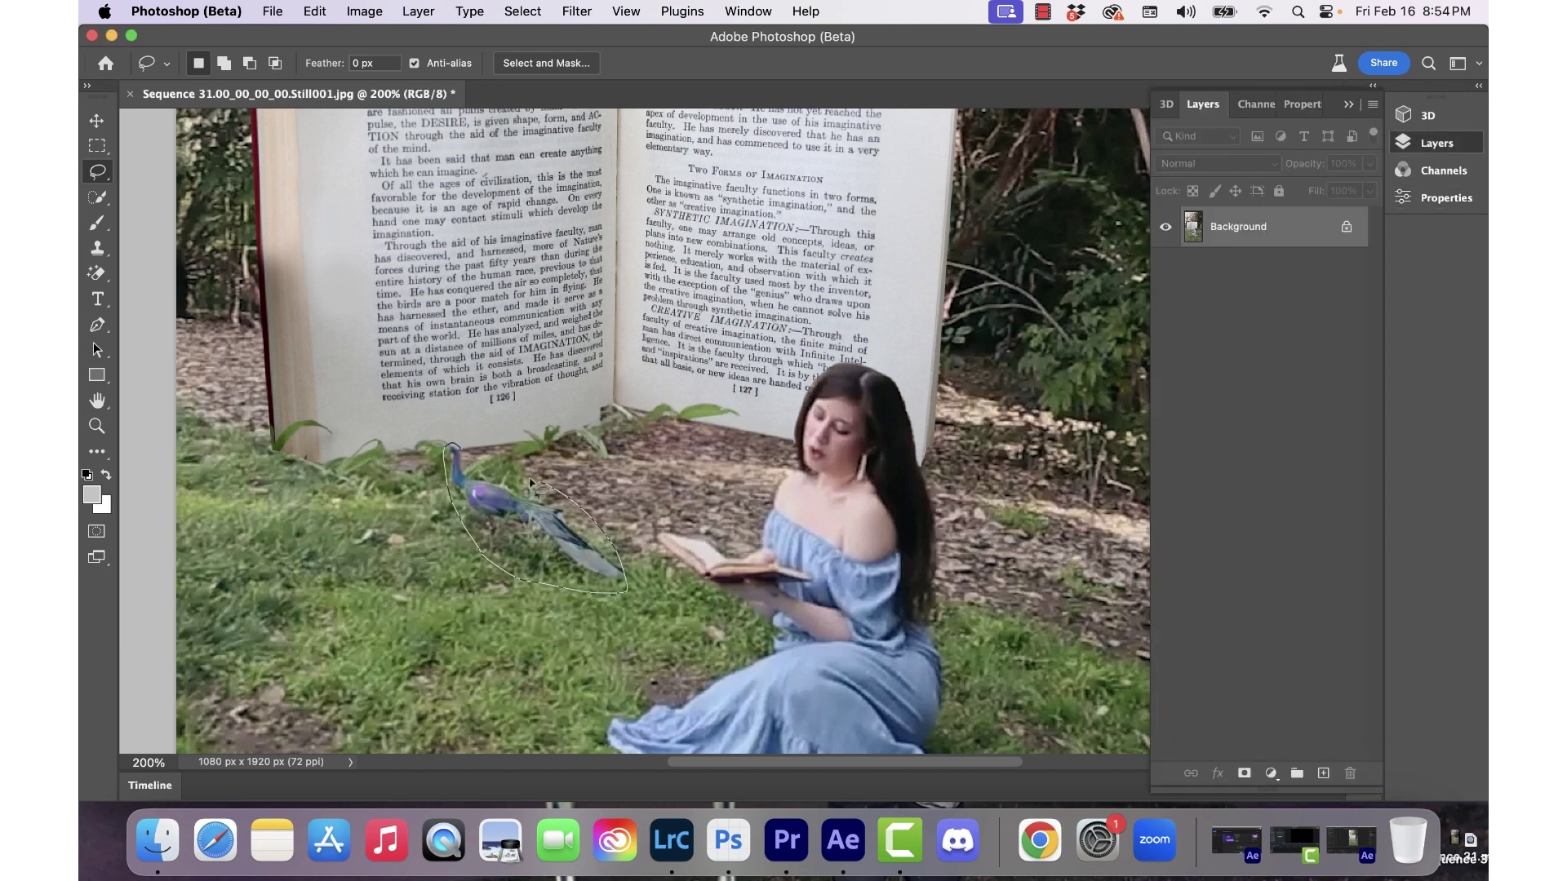
Erase the generated peacock with a 'remove' Generative Fill.
click(383, 620)
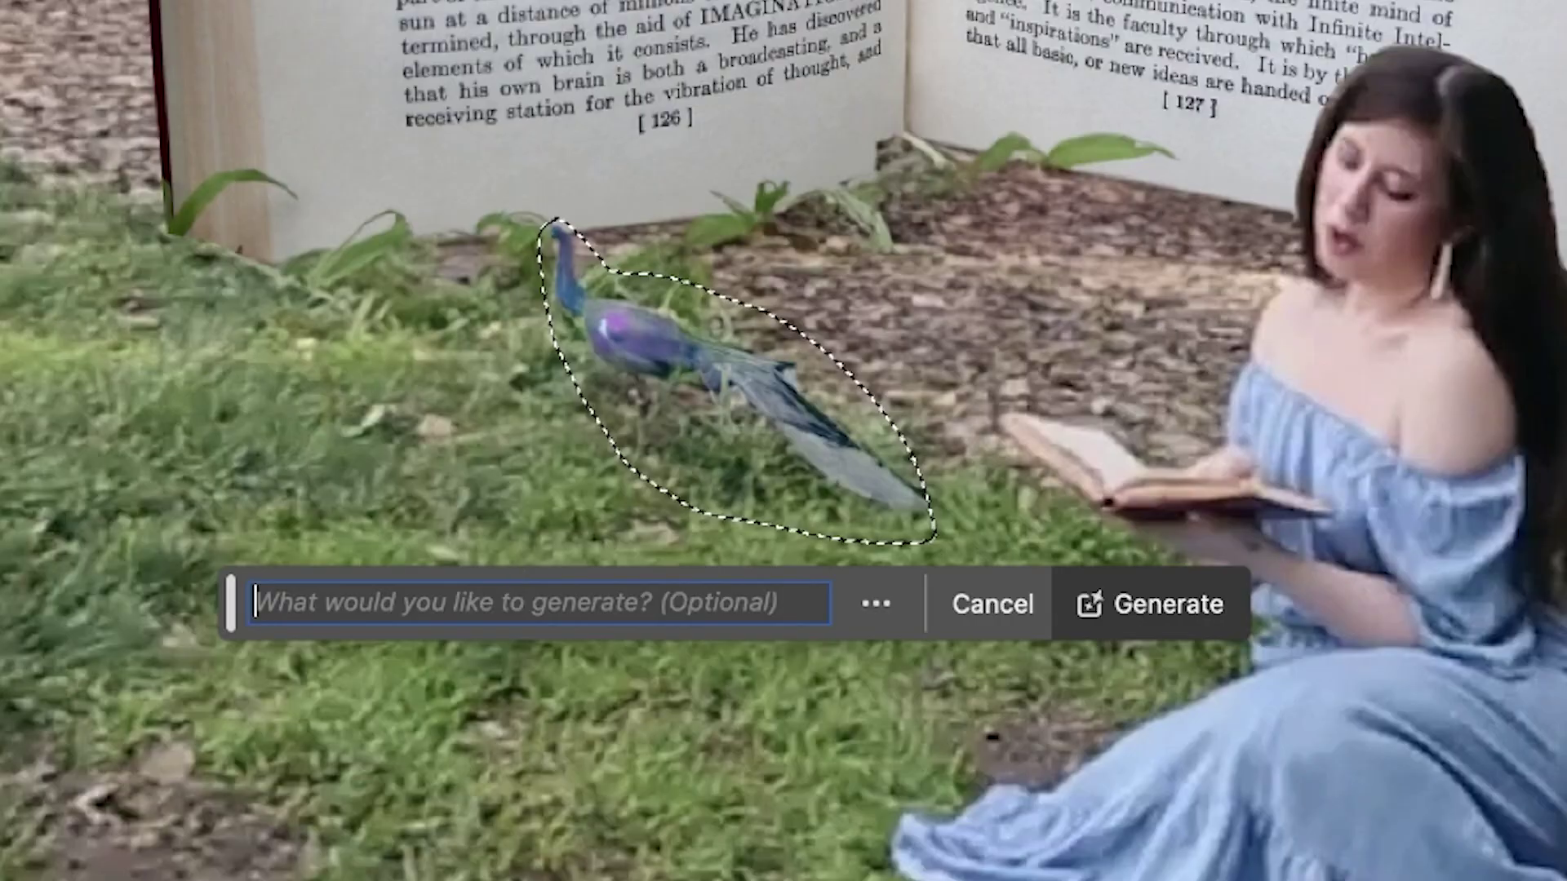
text(remove)
key(Return)
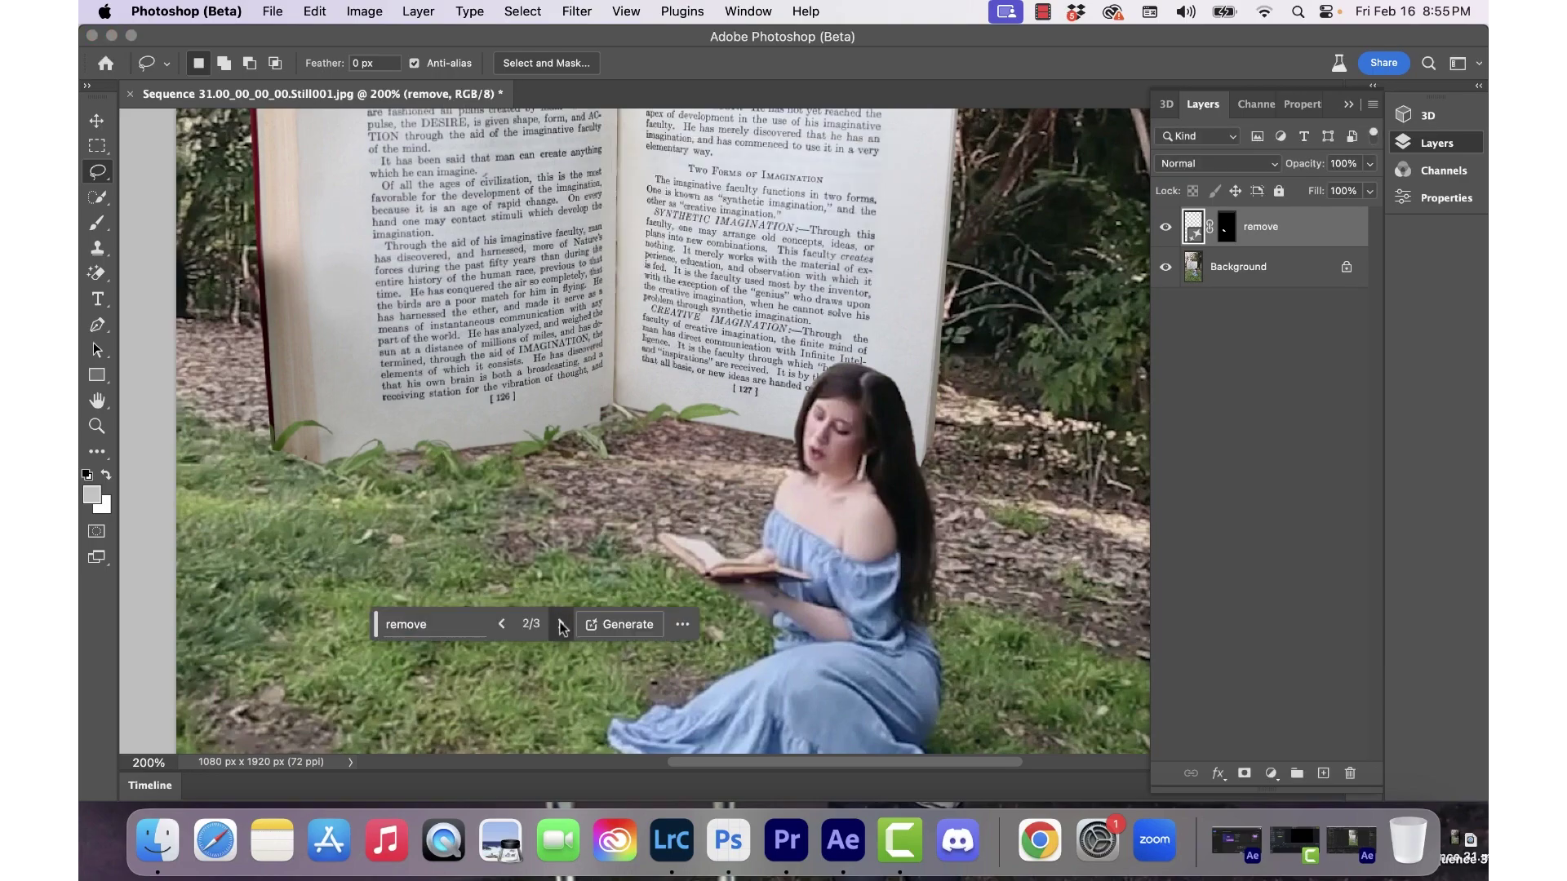
Outline an area above the book, hide the earlier vines layer, and zoom onto the book top.
drag(850, 263, 829, 393)
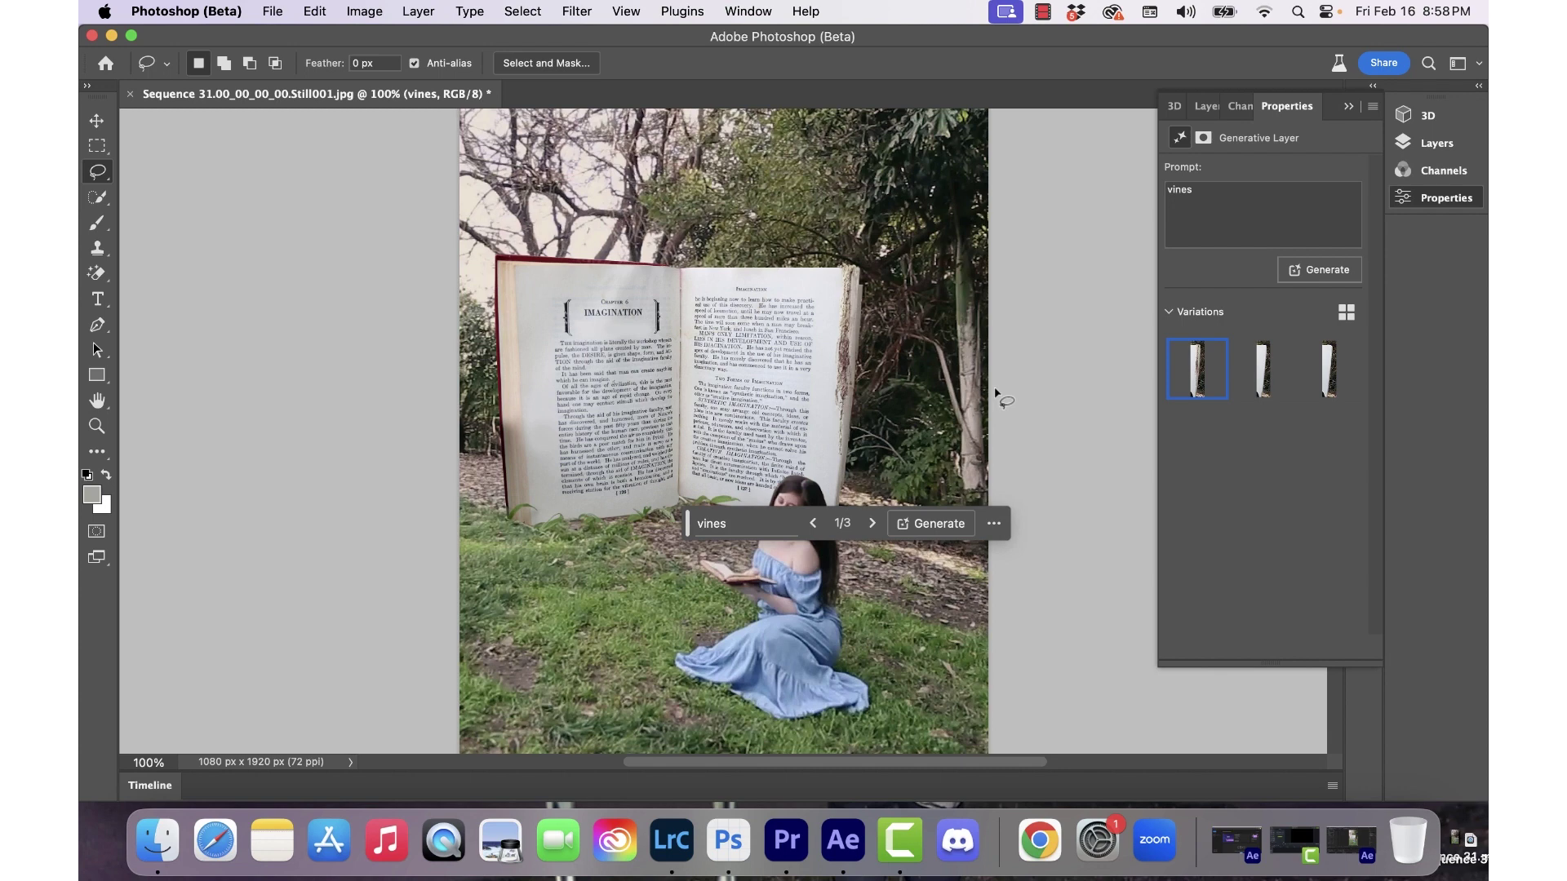
key(F7)
click(1167, 229)
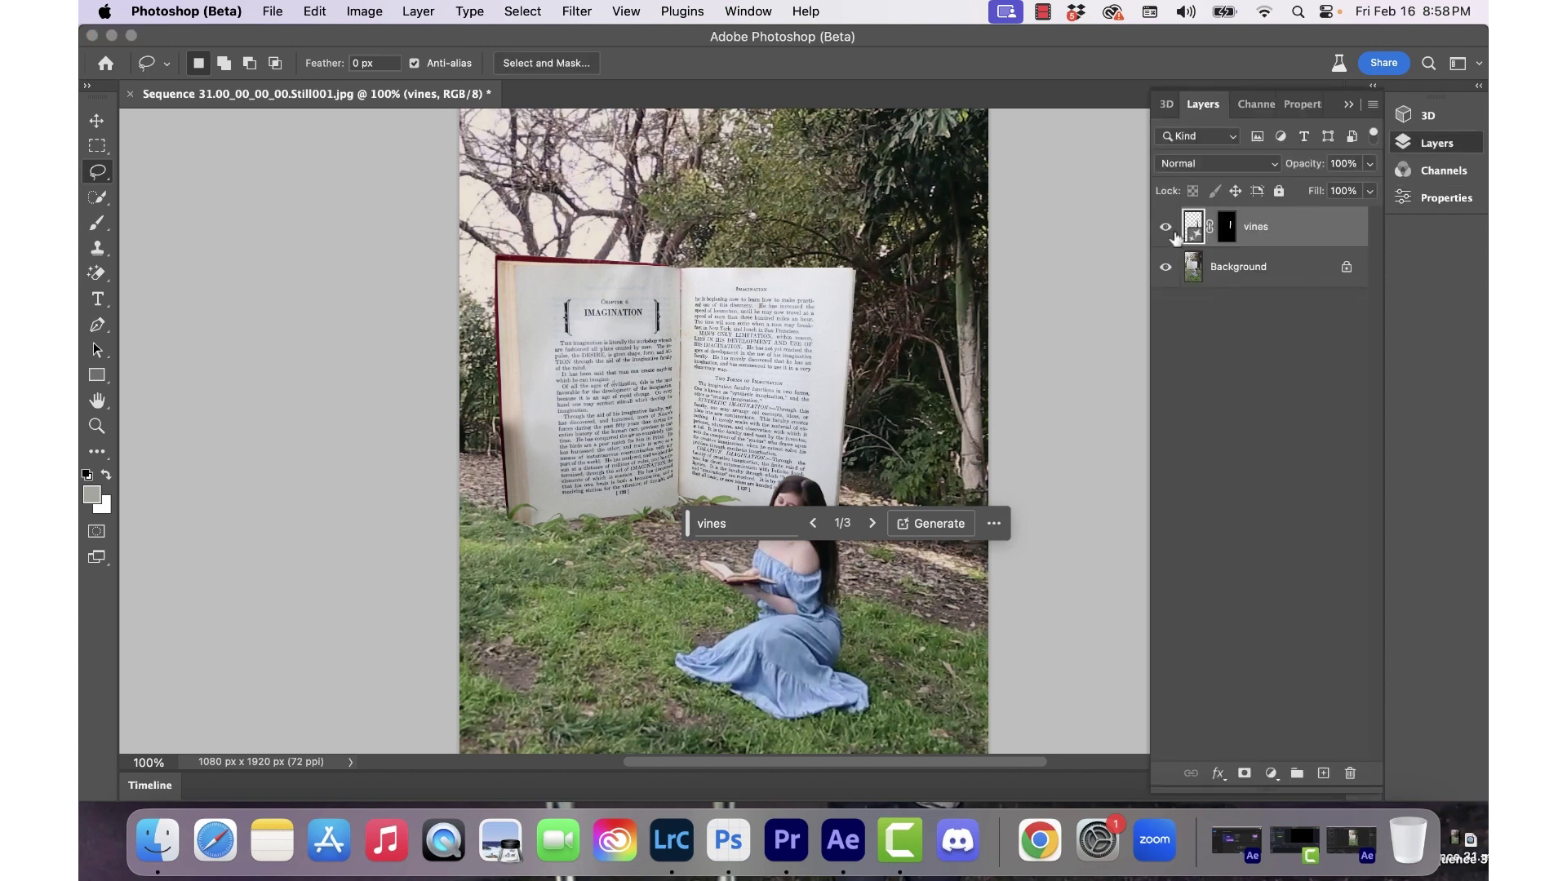
key(super+equal)
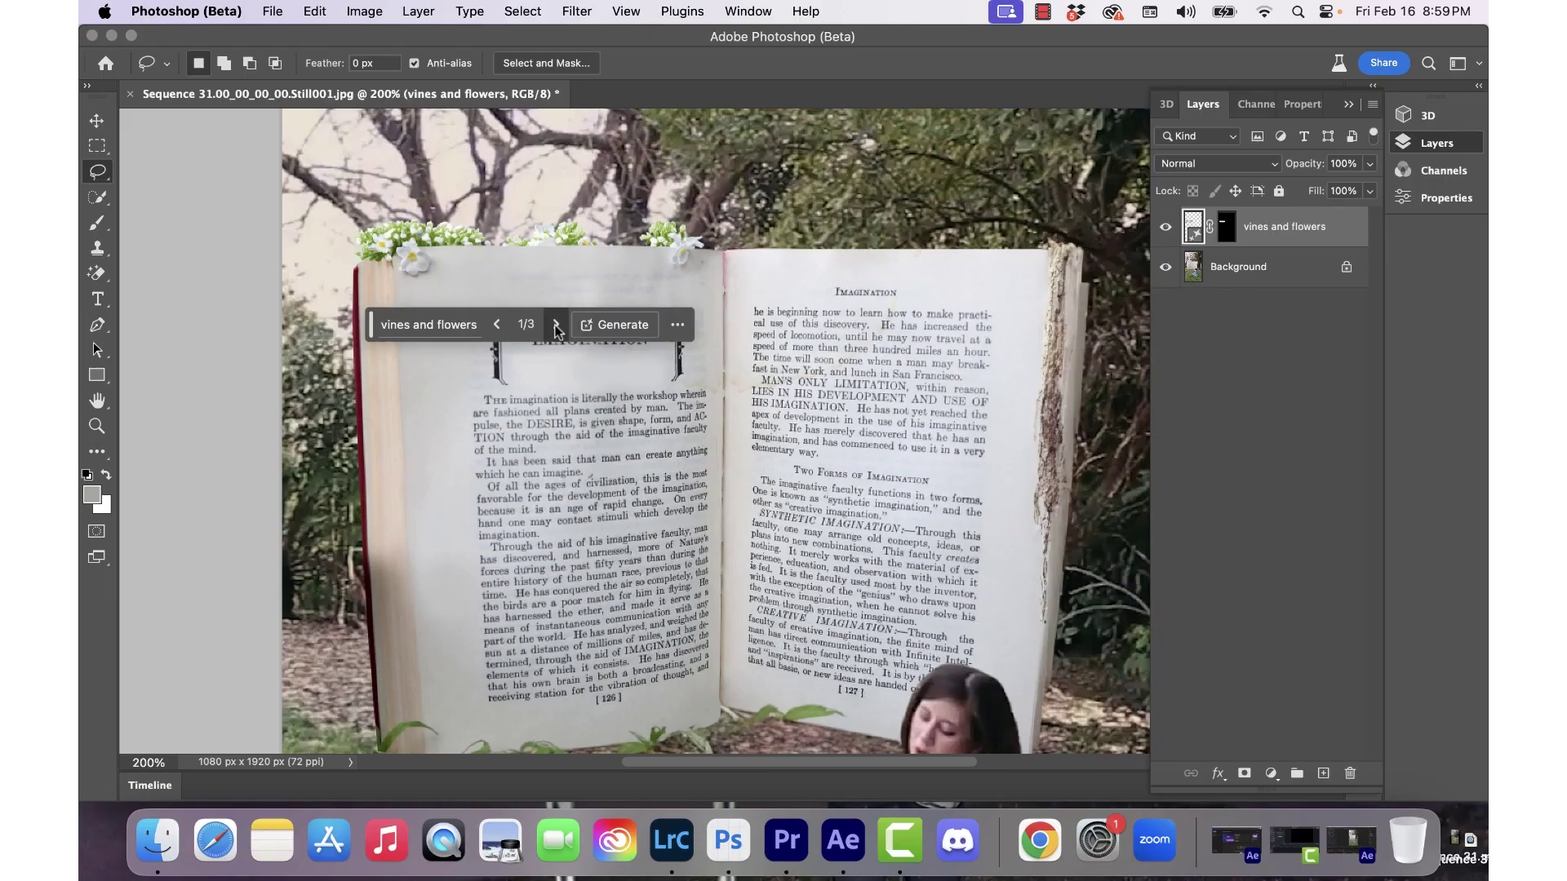
Generate vines and flowers above the book, keep the purple variation, and compare it on/off.
click(556, 325)
click(555, 325)
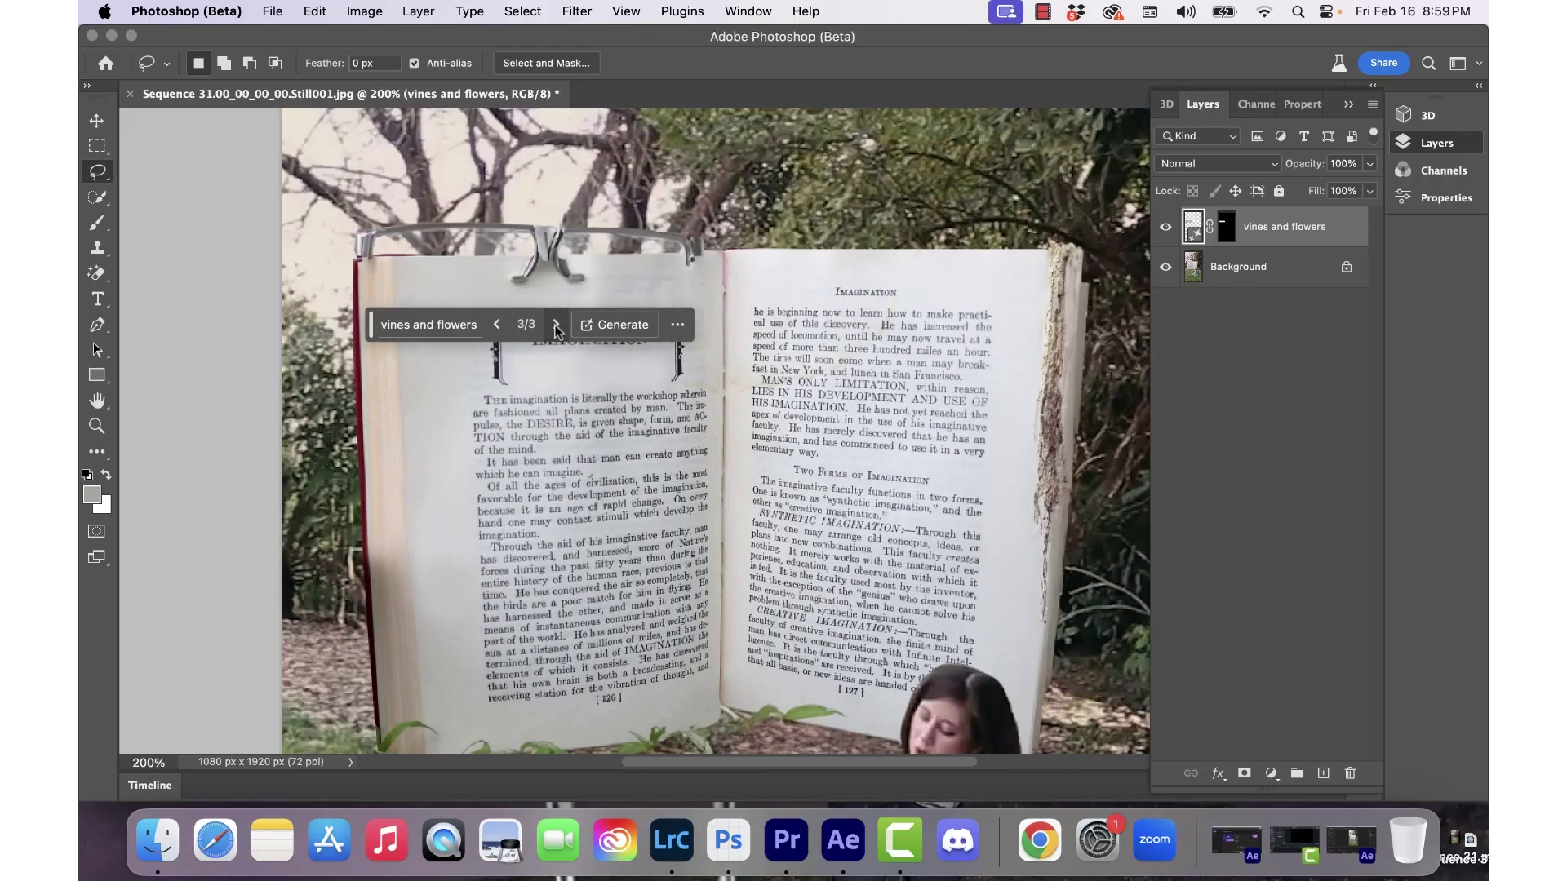
click(495, 327)
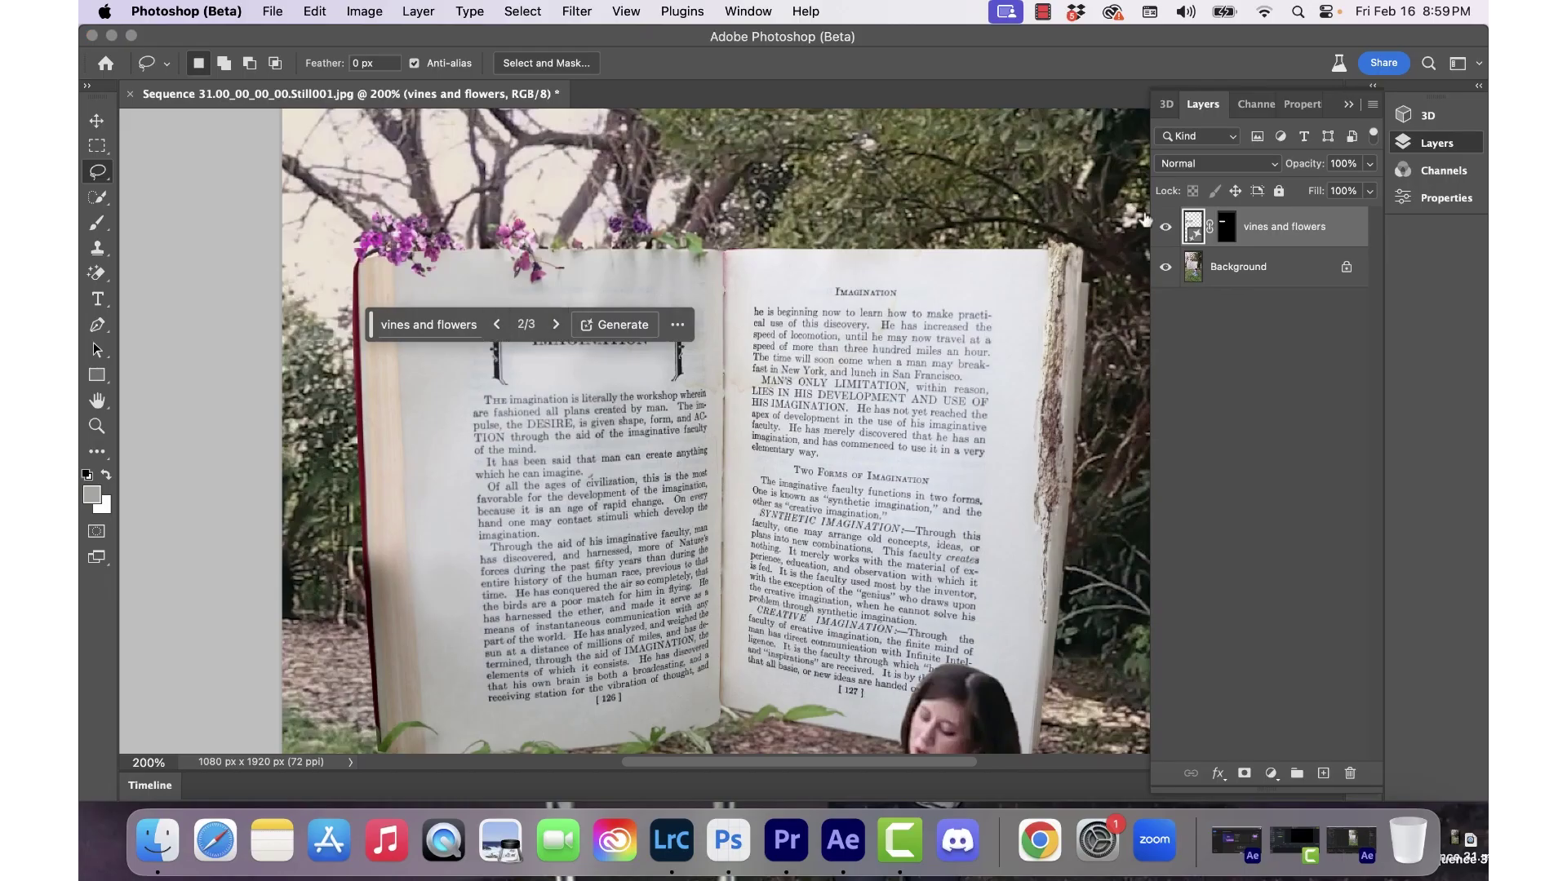
click(1164, 227)
click(1165, 227)
click(1163, 227)
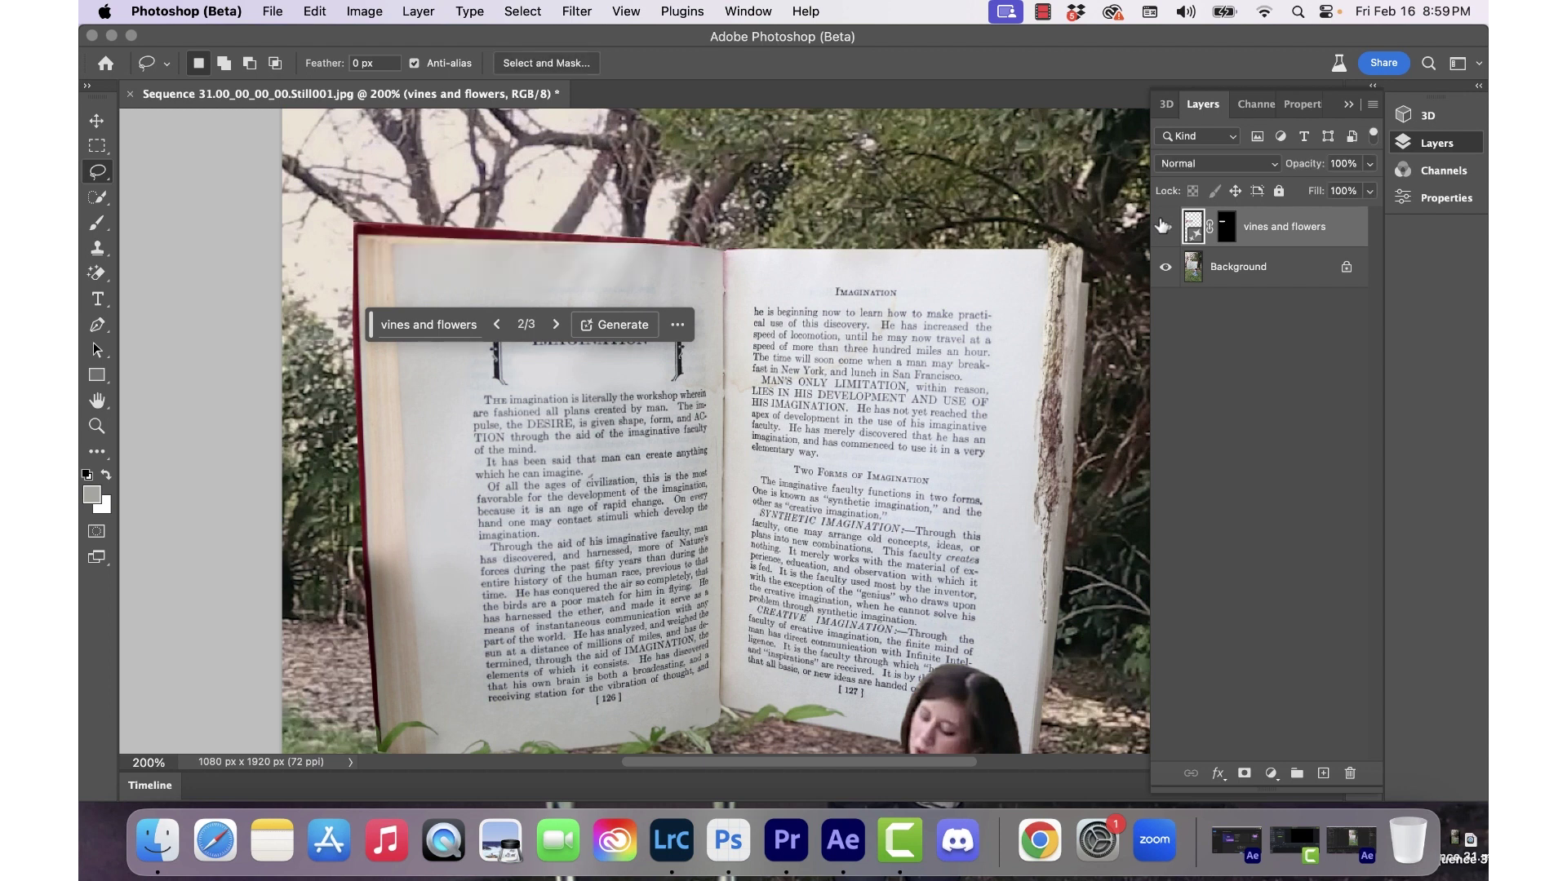
click(1163, 227)
click(1163, 227)
click(1163, 227)
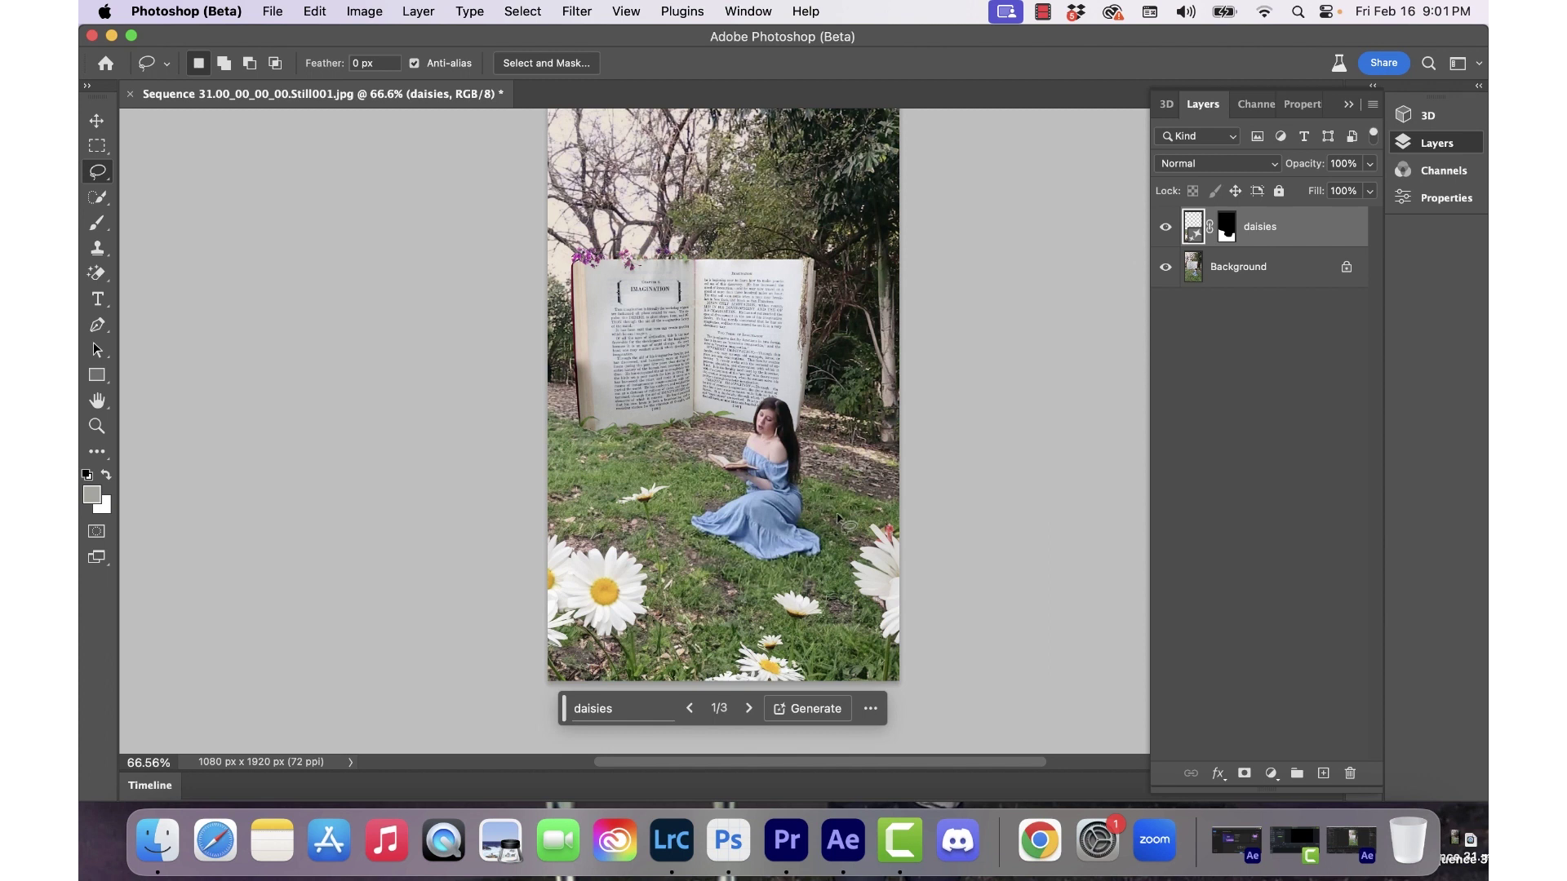
Browse the foreground daisies variations and generate more.
click(747, 709)
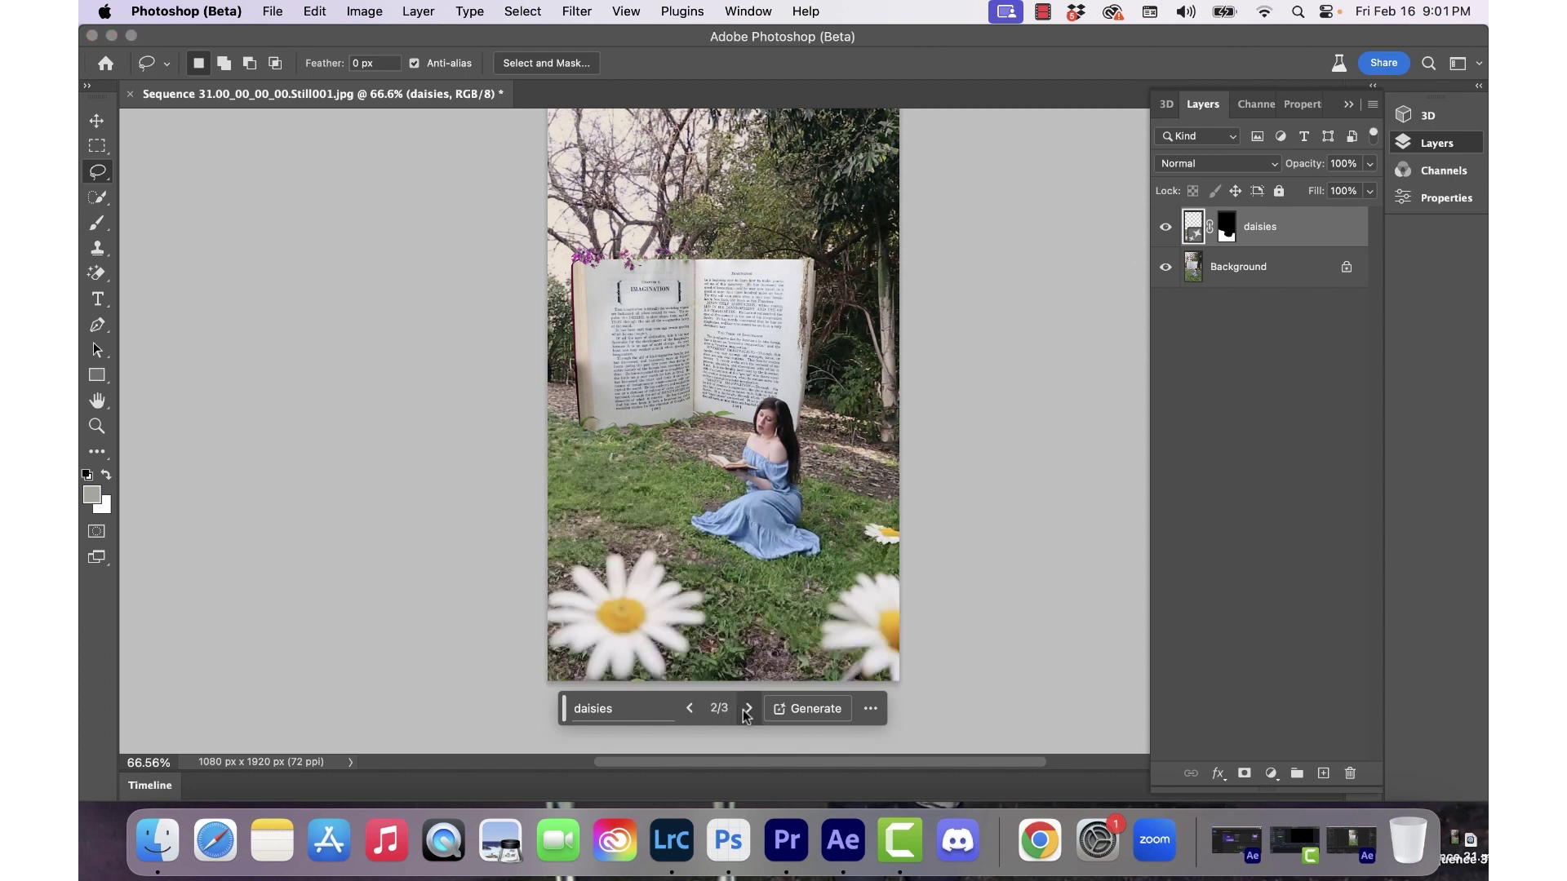
click(747, 709)
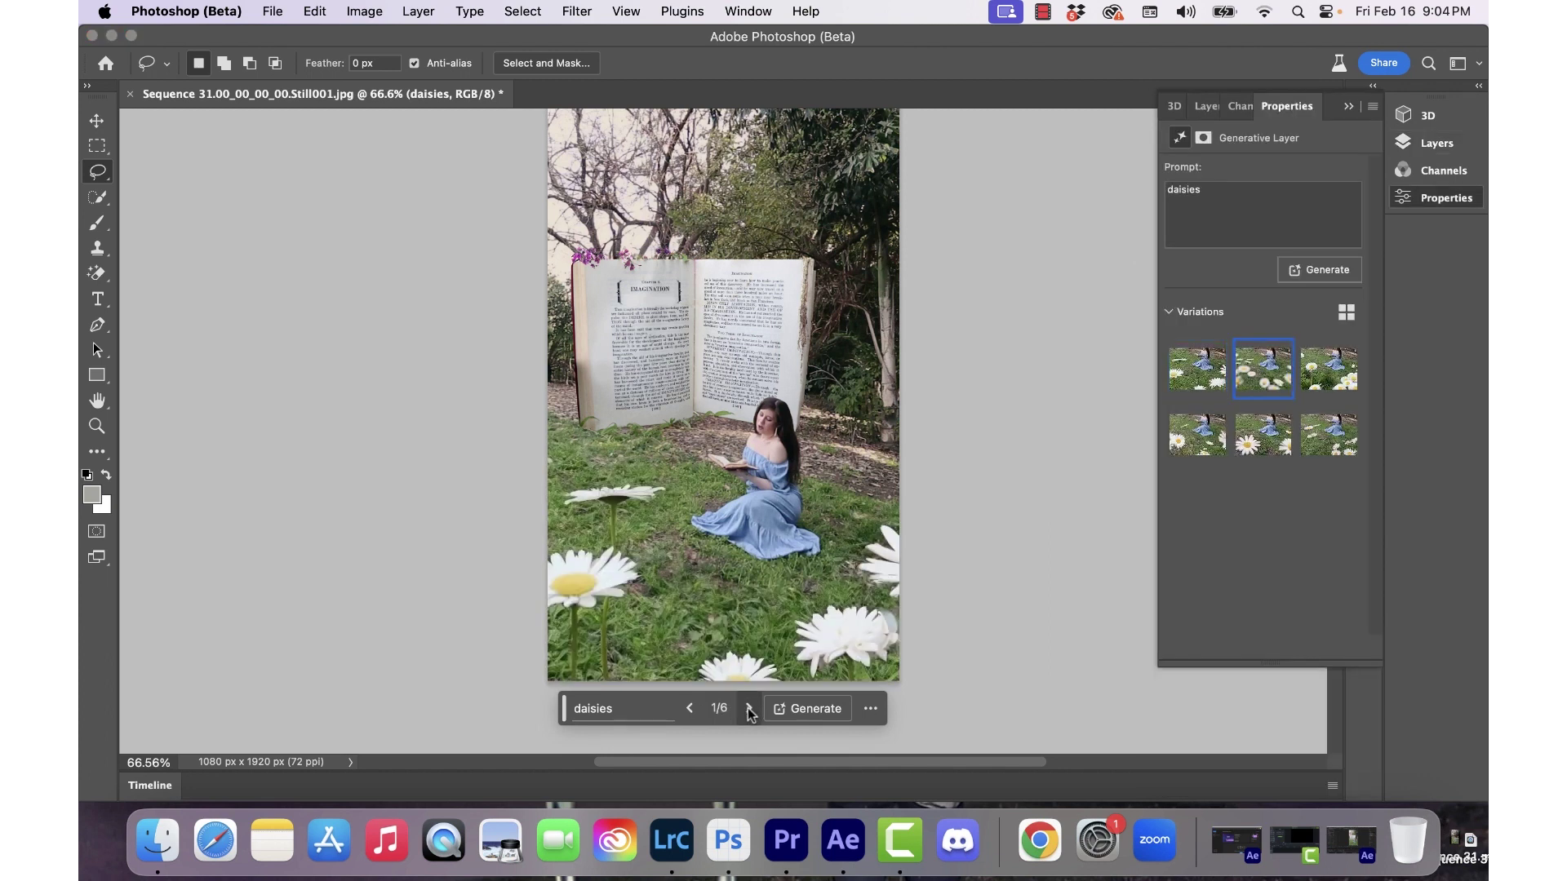
click(747, 708)
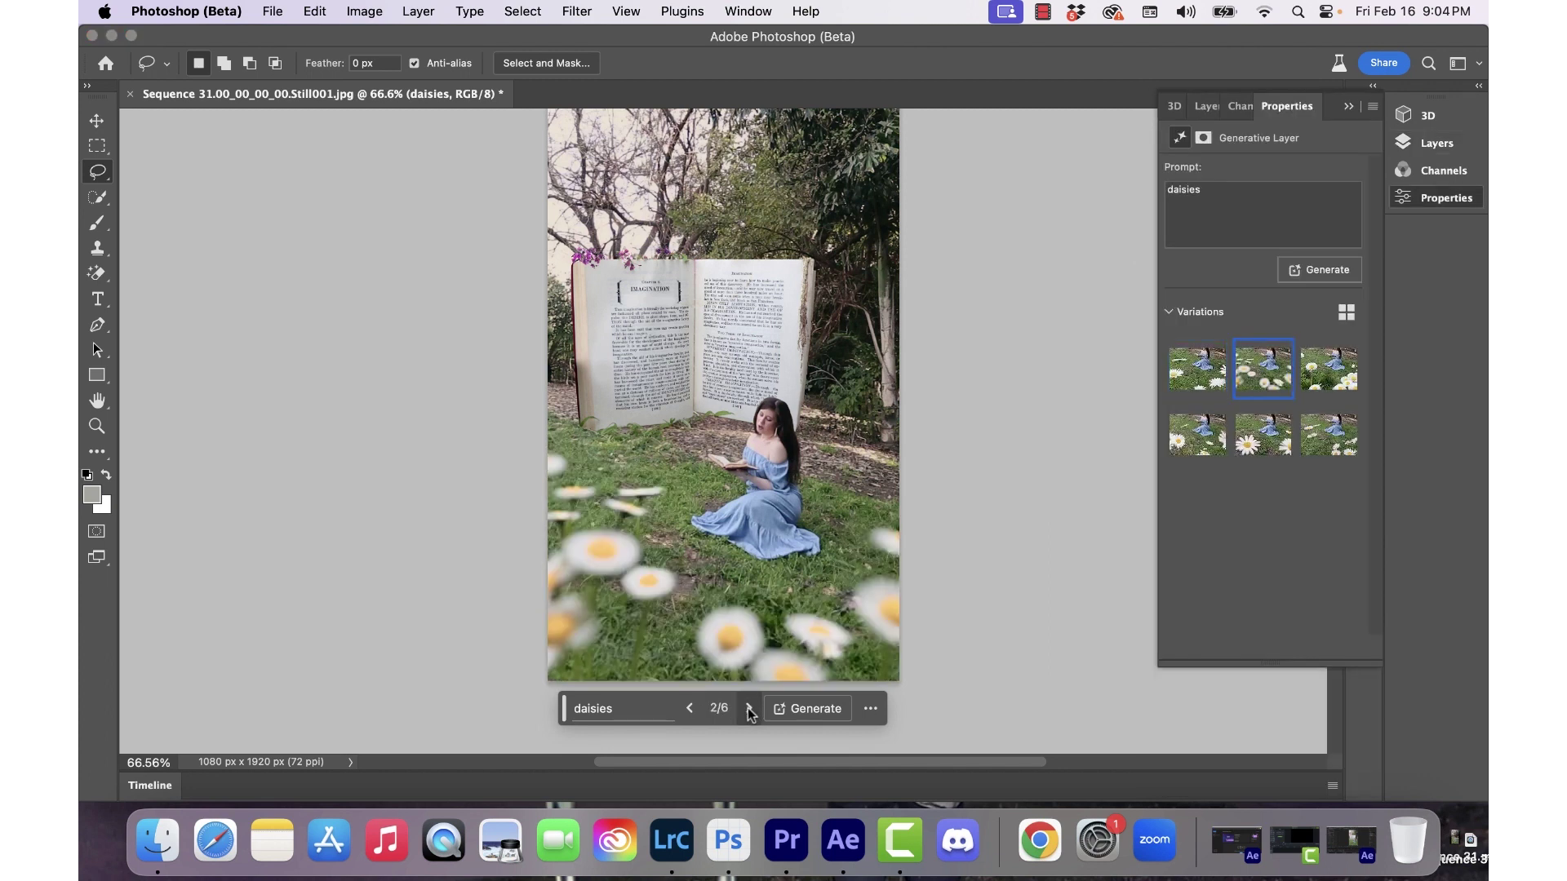